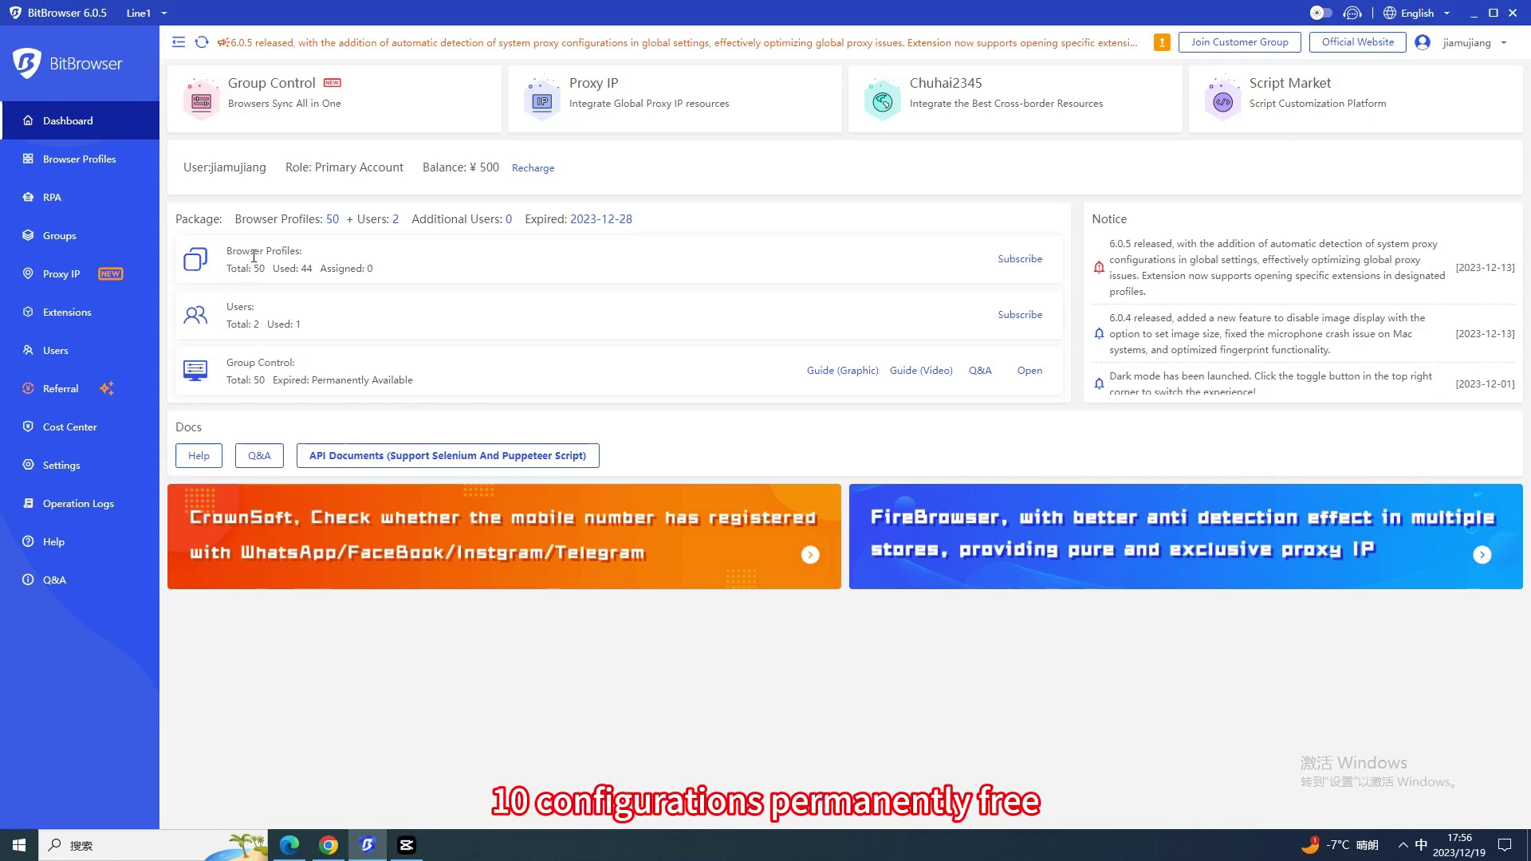
# Skim the referral program's reward rules, then pass through Browser Profiles to the Dashboard
pyautogui.click(118, 397)
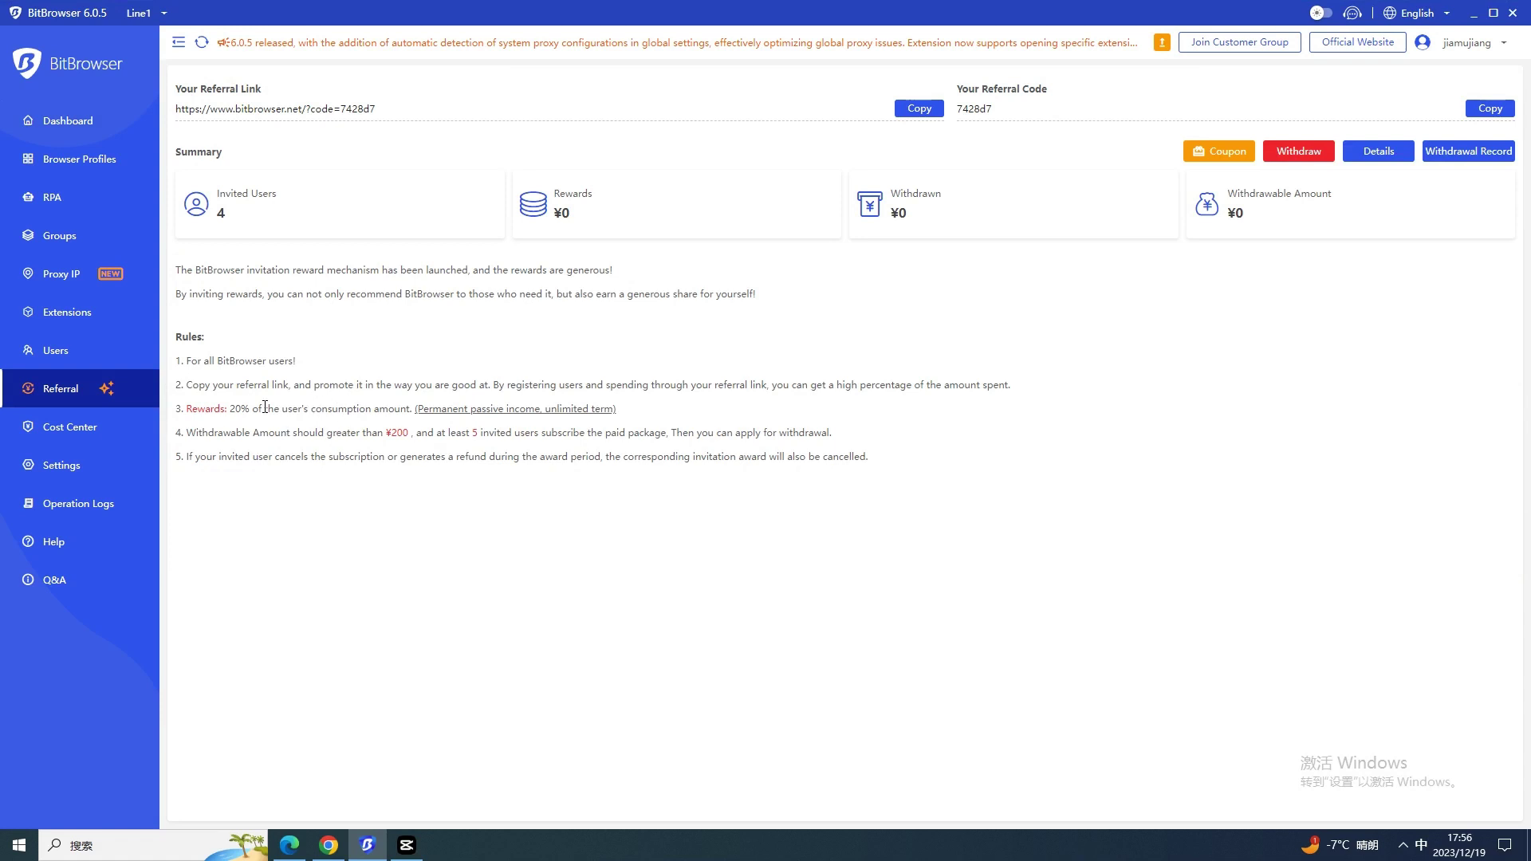
pyautogui.moveTo(284, 407); pyautogui.dragTo(359, 408)
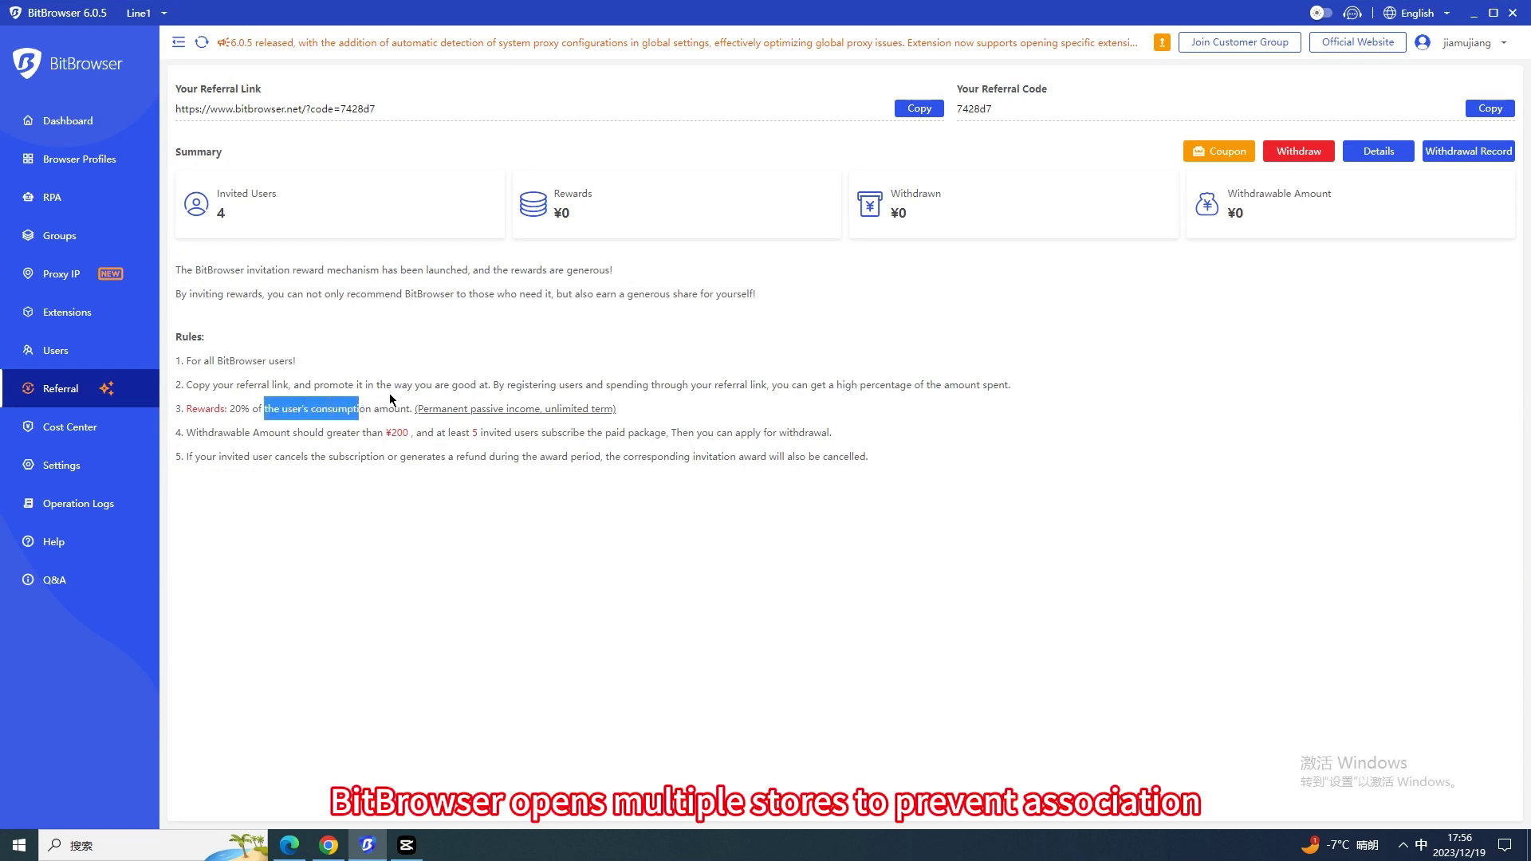
pyautogui.click(97, 156)
pyautogui.click(102, 130)
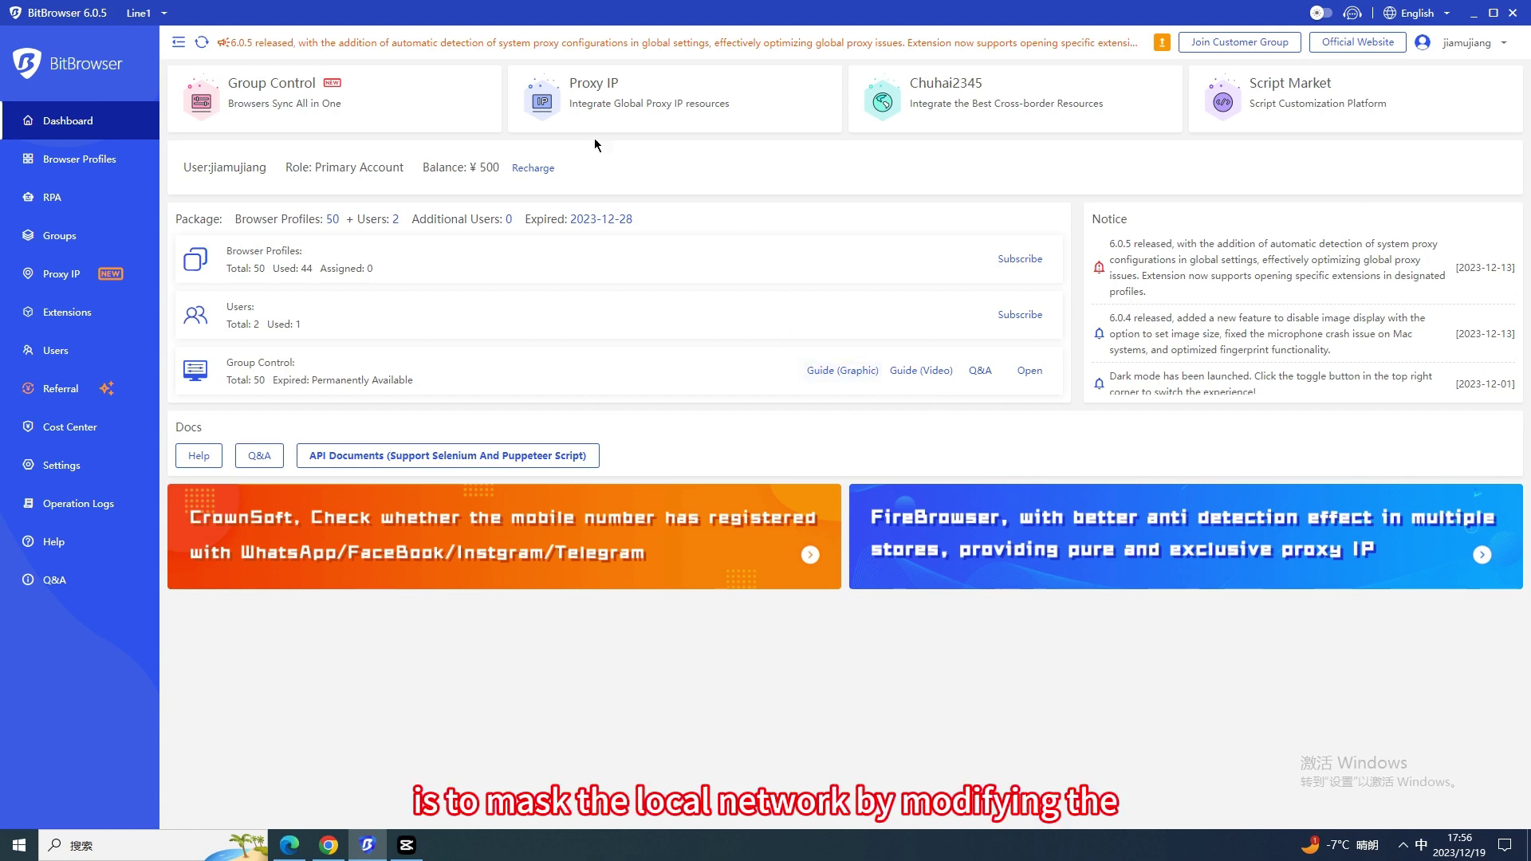
# Inspect profile 63's proxy and config panels unchanged, then check and uncheck all profiles
pyautogui.click(151, 153)
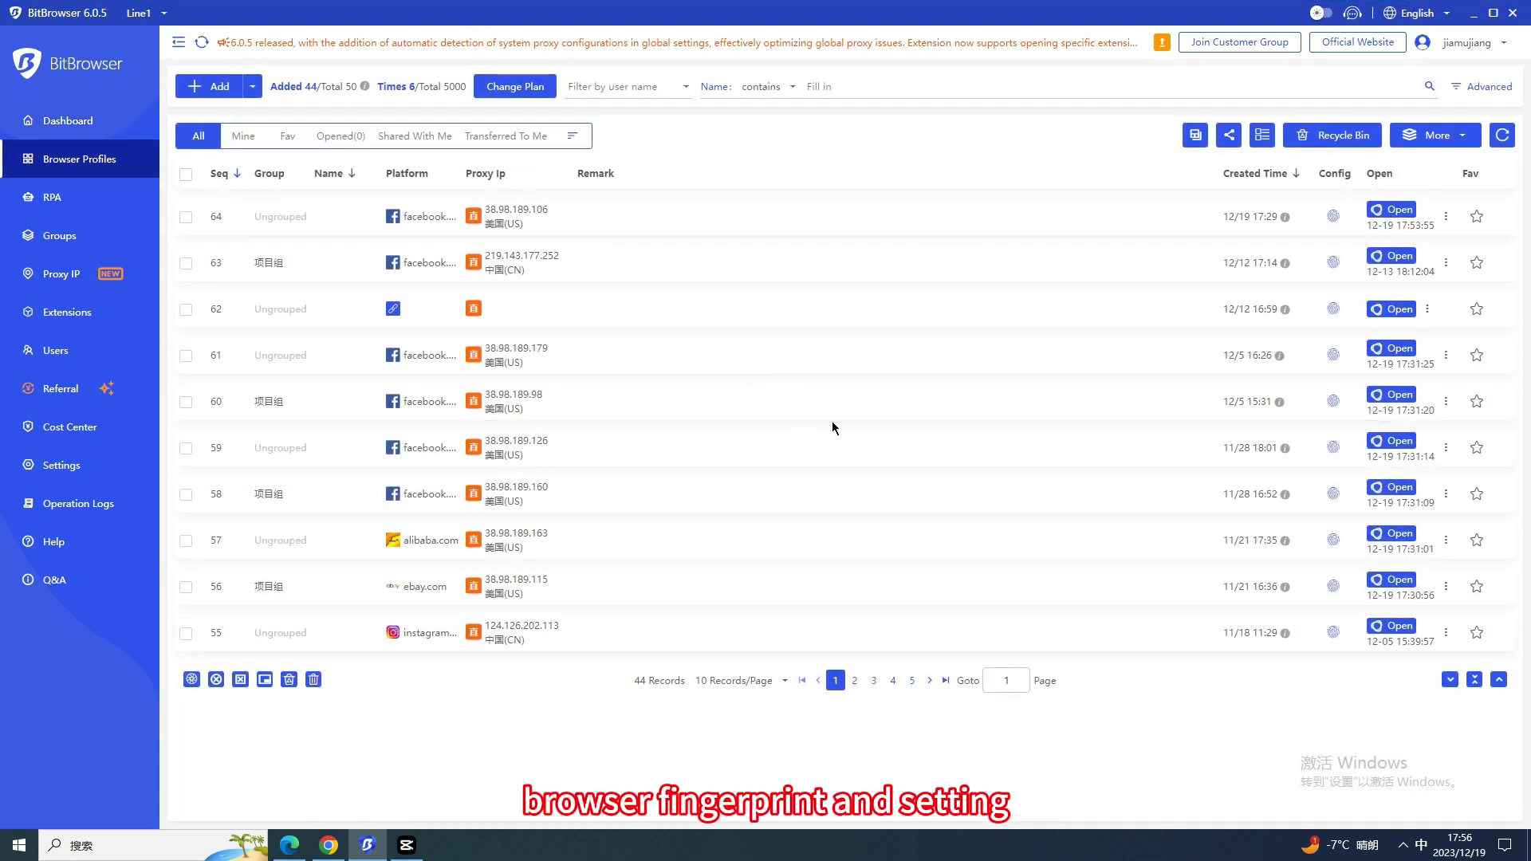
pyautogui.moveTo(516, 261)
pyautogui.click(562, 263)
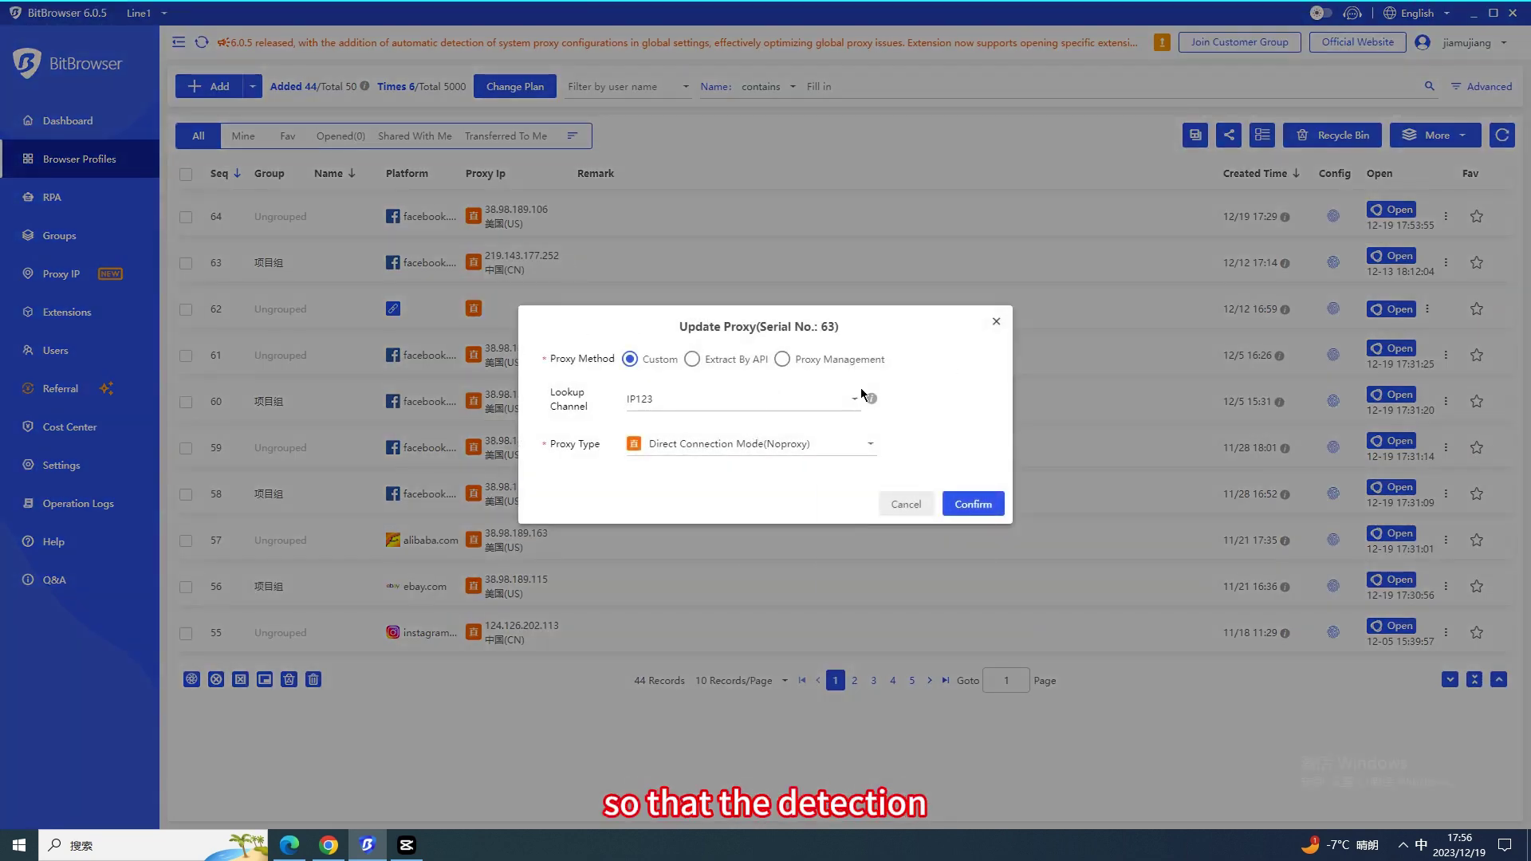
pyautogui.click(996, 322)
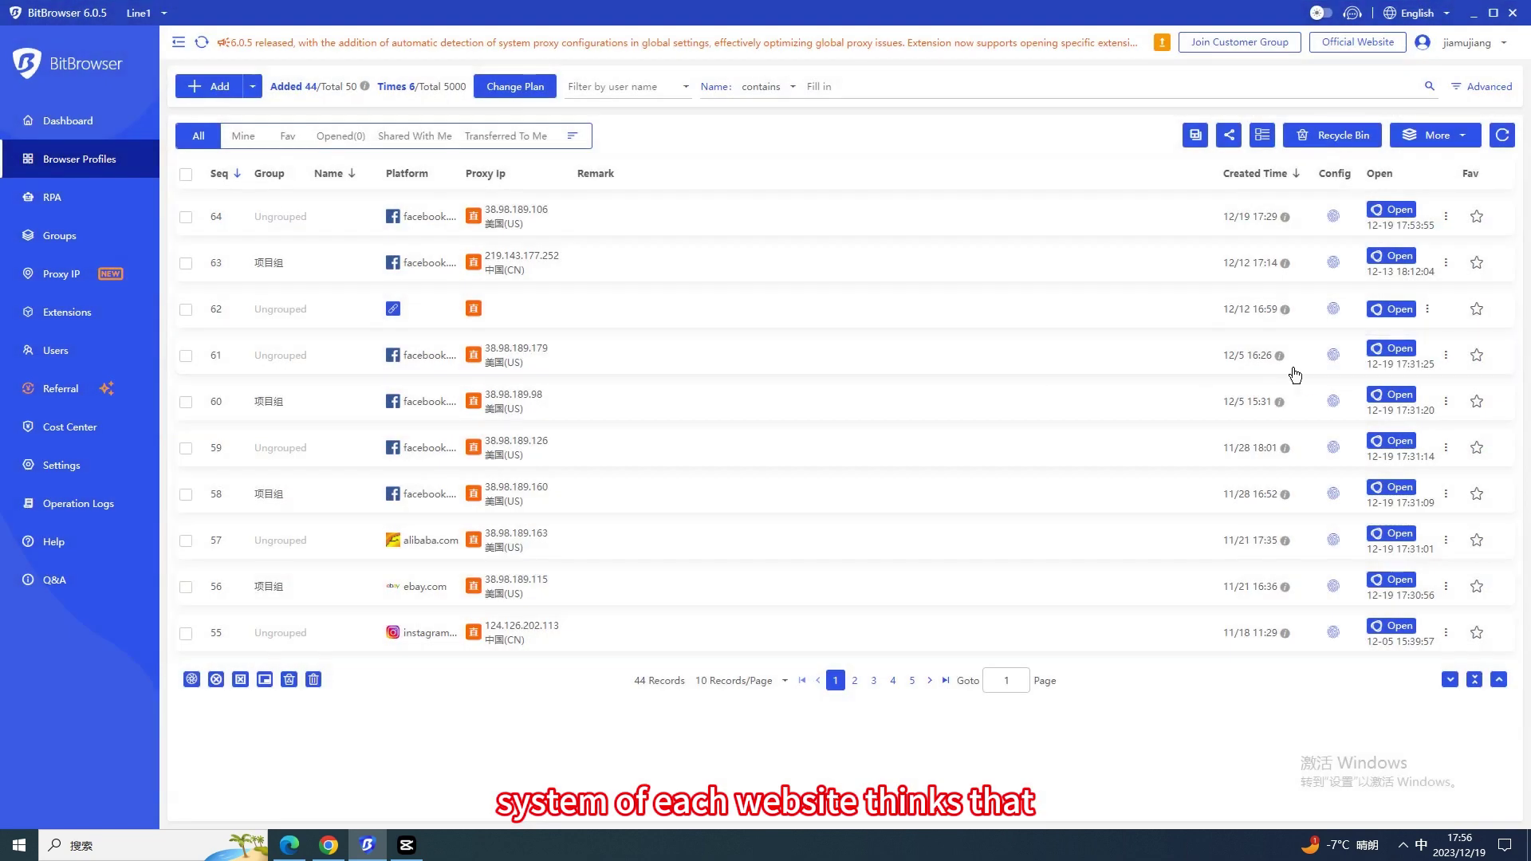
pyautogui.click(1333, 262)
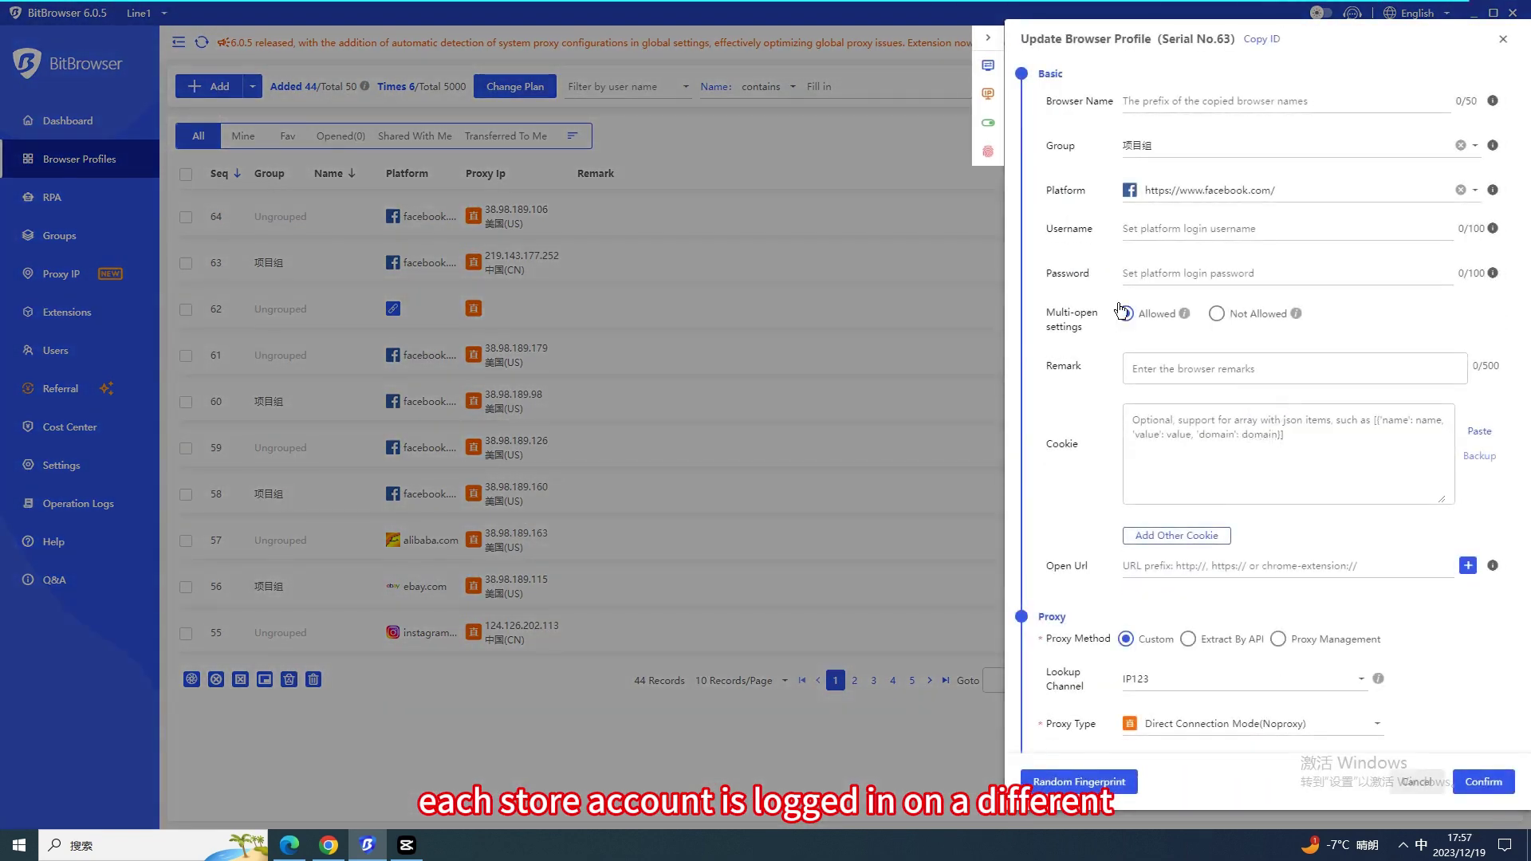
pyautogui.click(1504, 41)
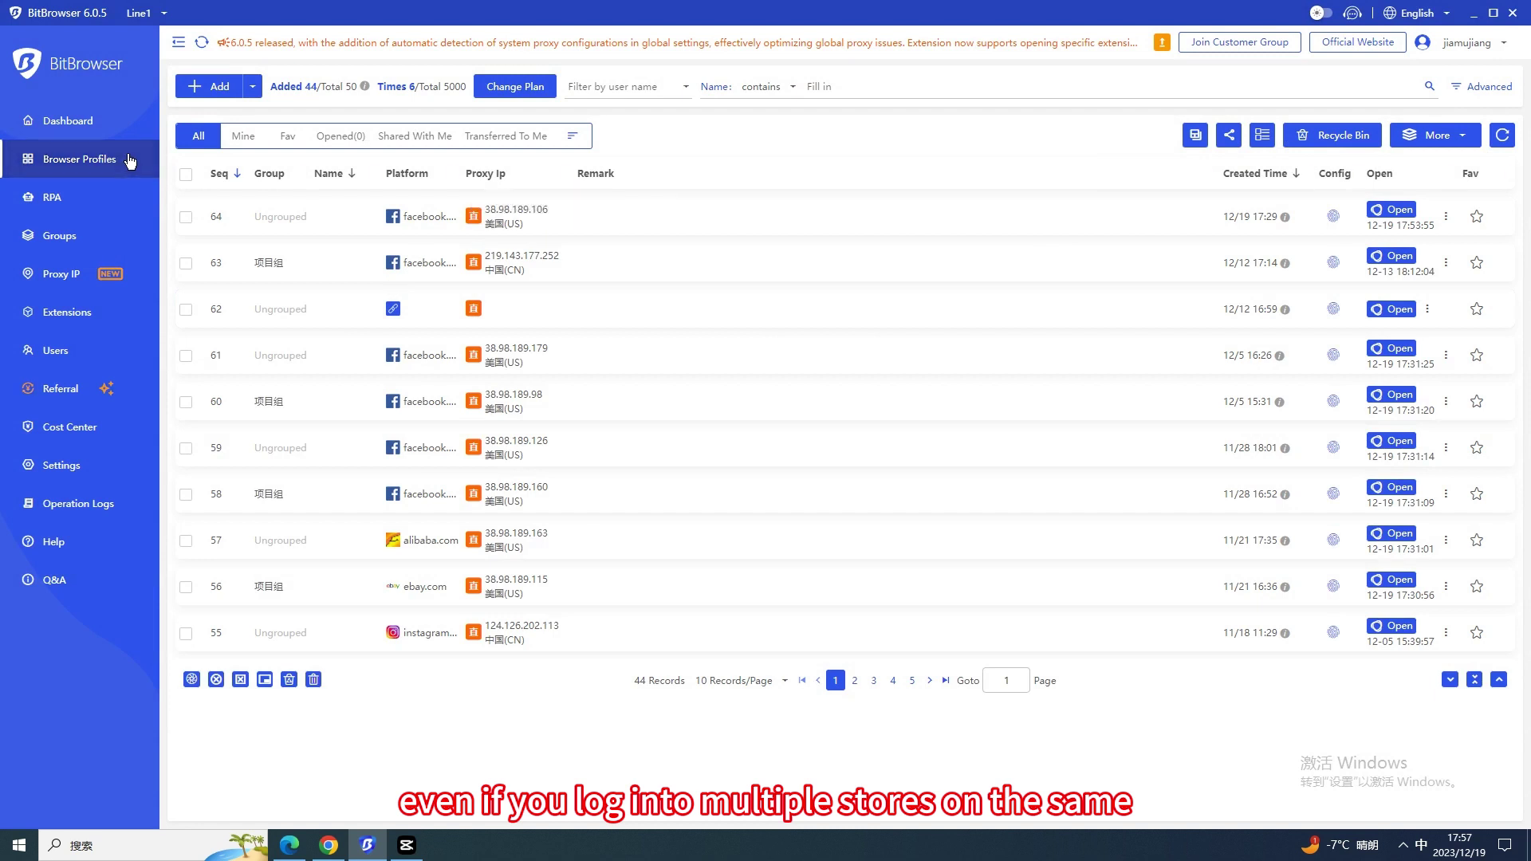
pyautogui.click(186, 173)
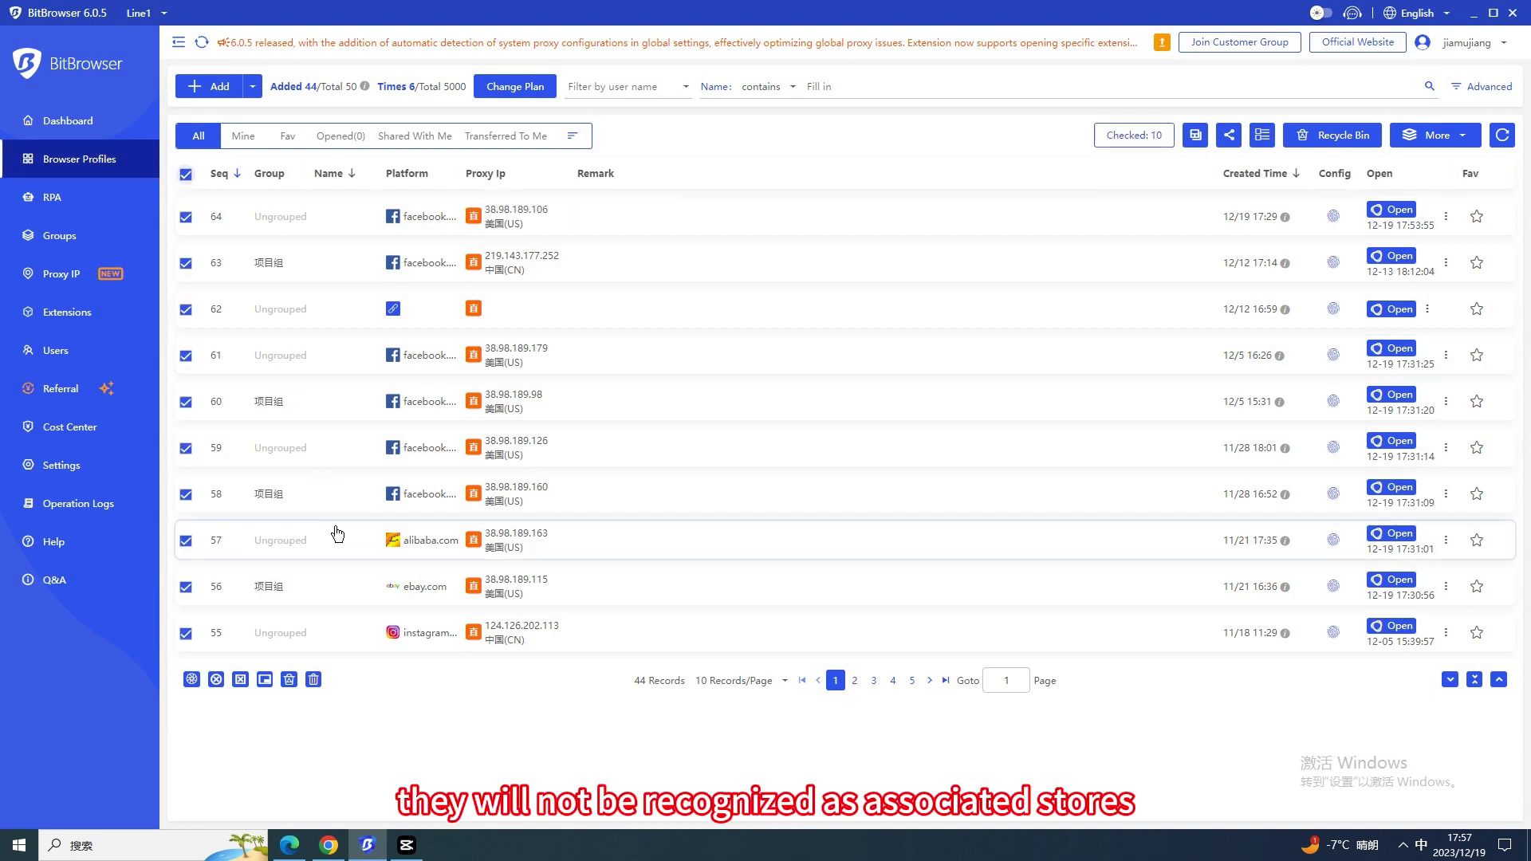
pyautogui.click(186, 174)
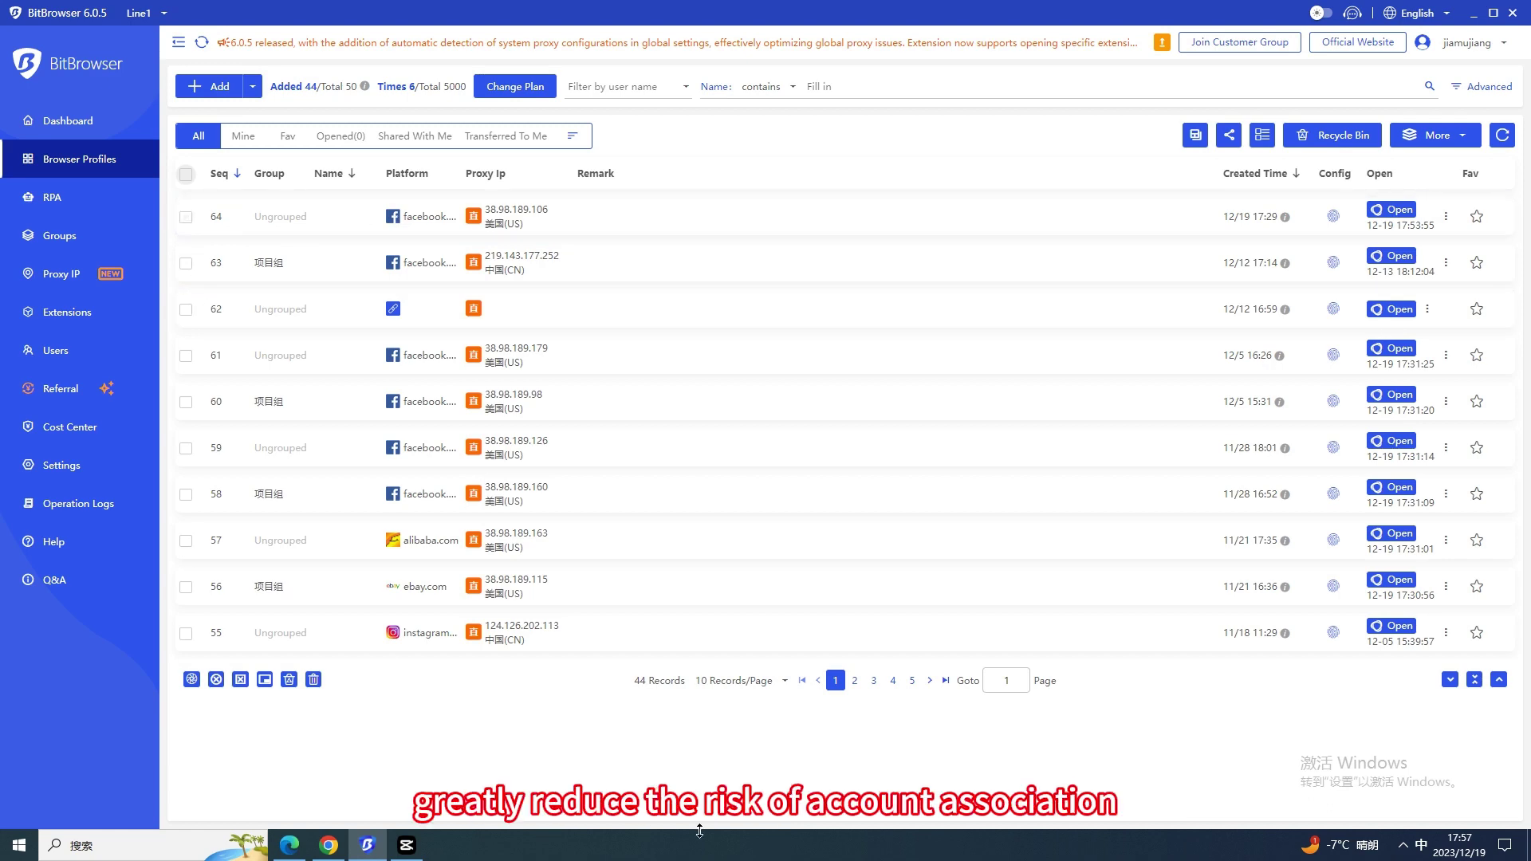
# On page 2, view profile 54's config and try launching profile 51, which fails
pyautogui.click(858, 682)
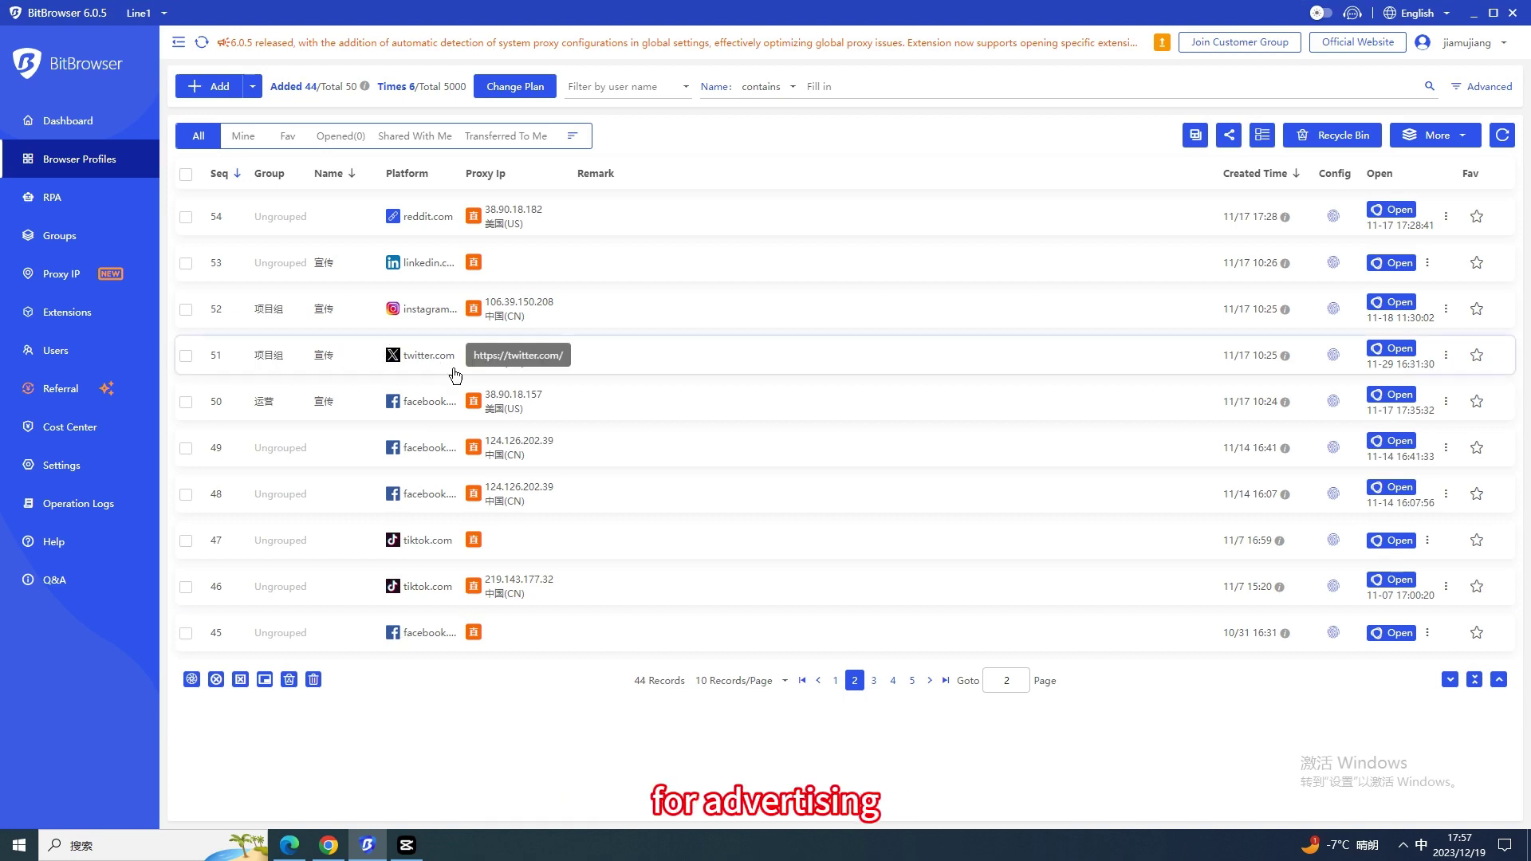
pyautogui.click(1333, 216)
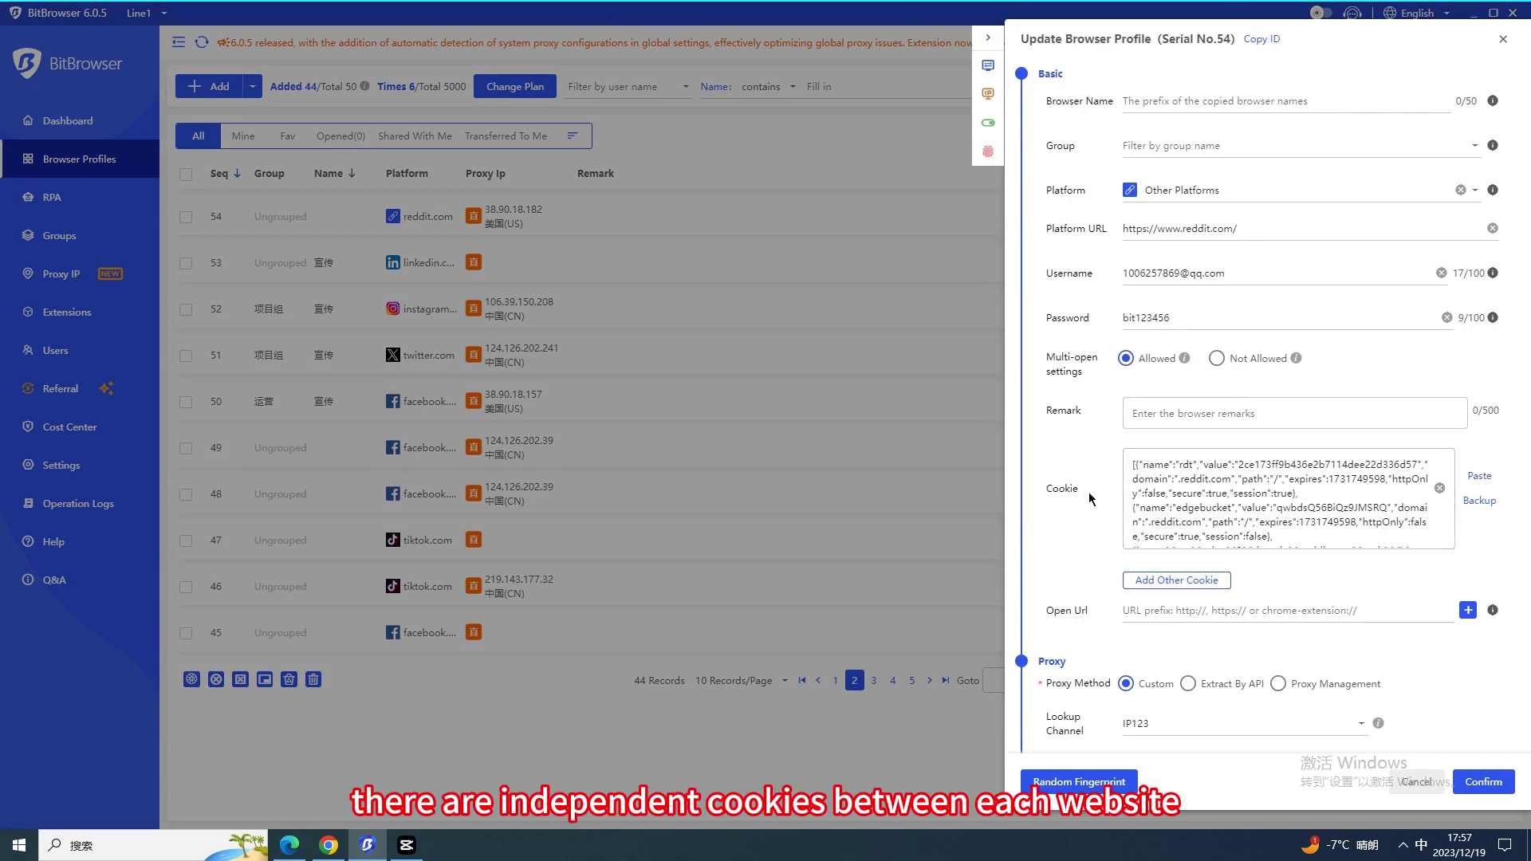
pyautogui.click(1503, 39)
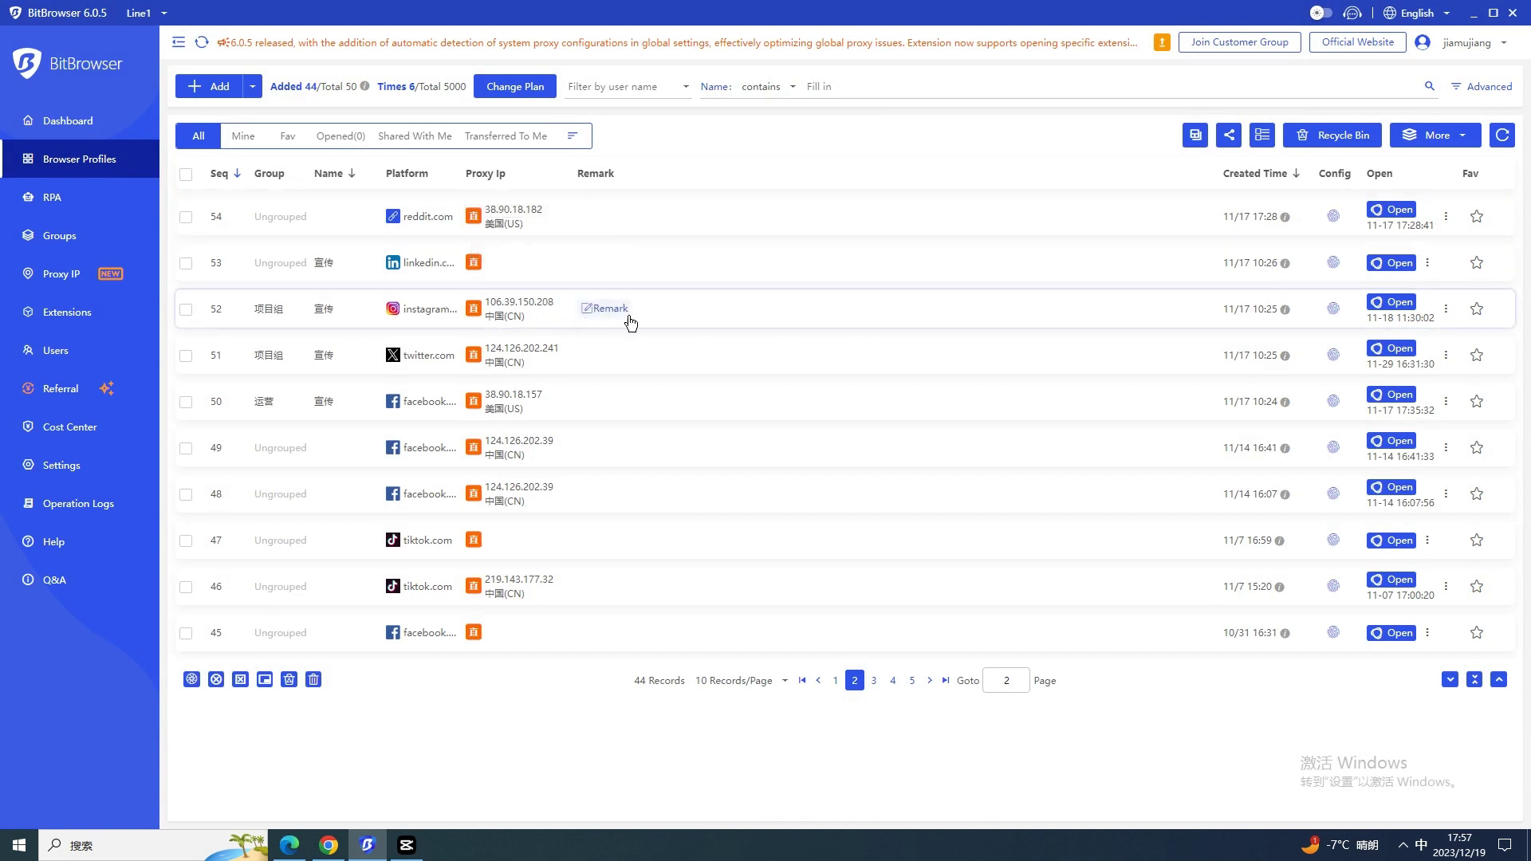
pyautogui.click(1369, 351)
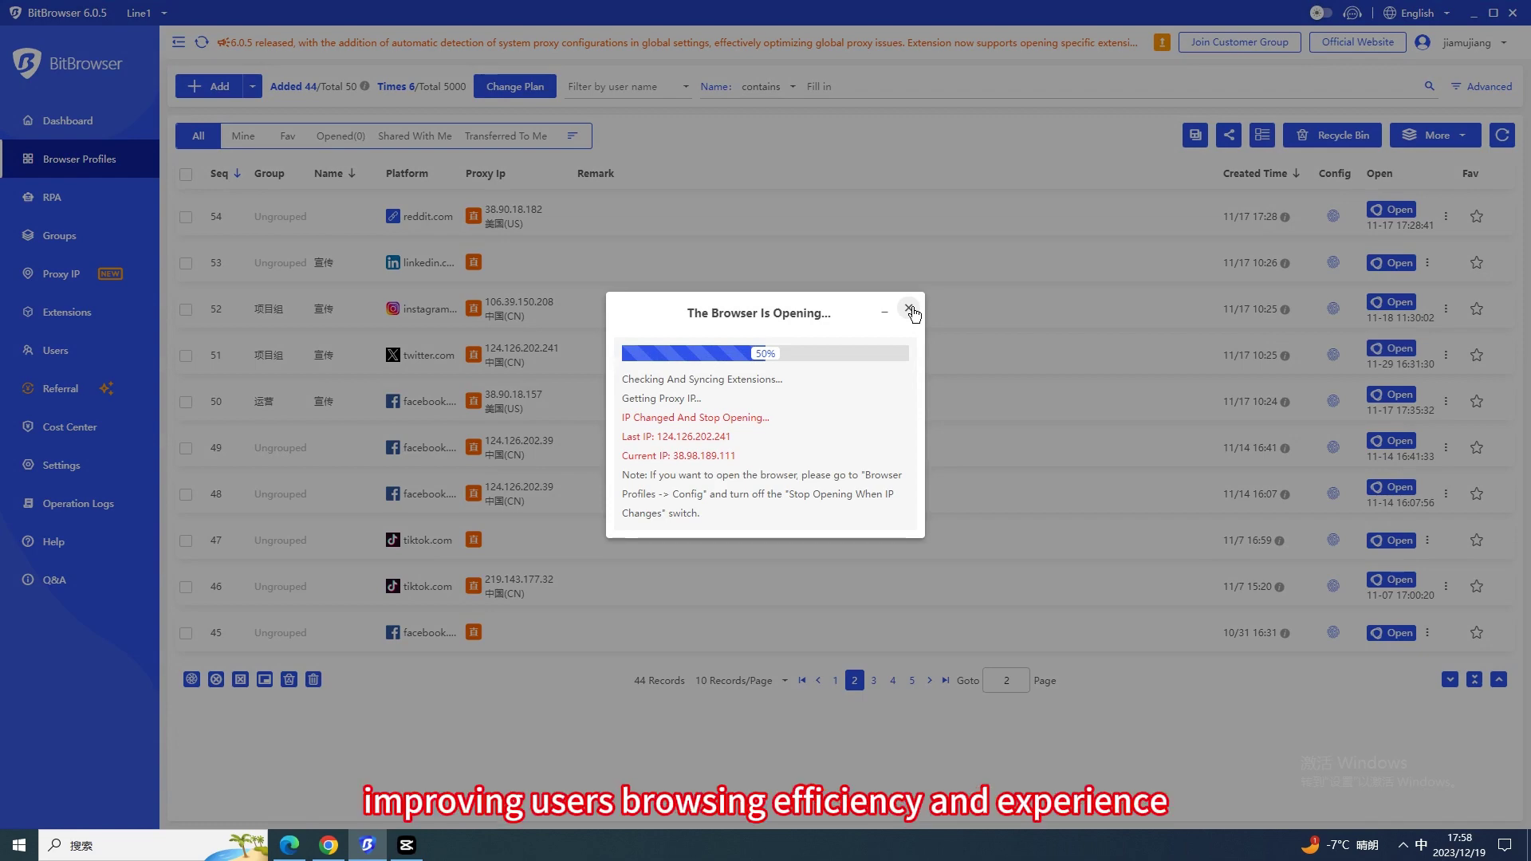
pyautogui.click(909, 309)
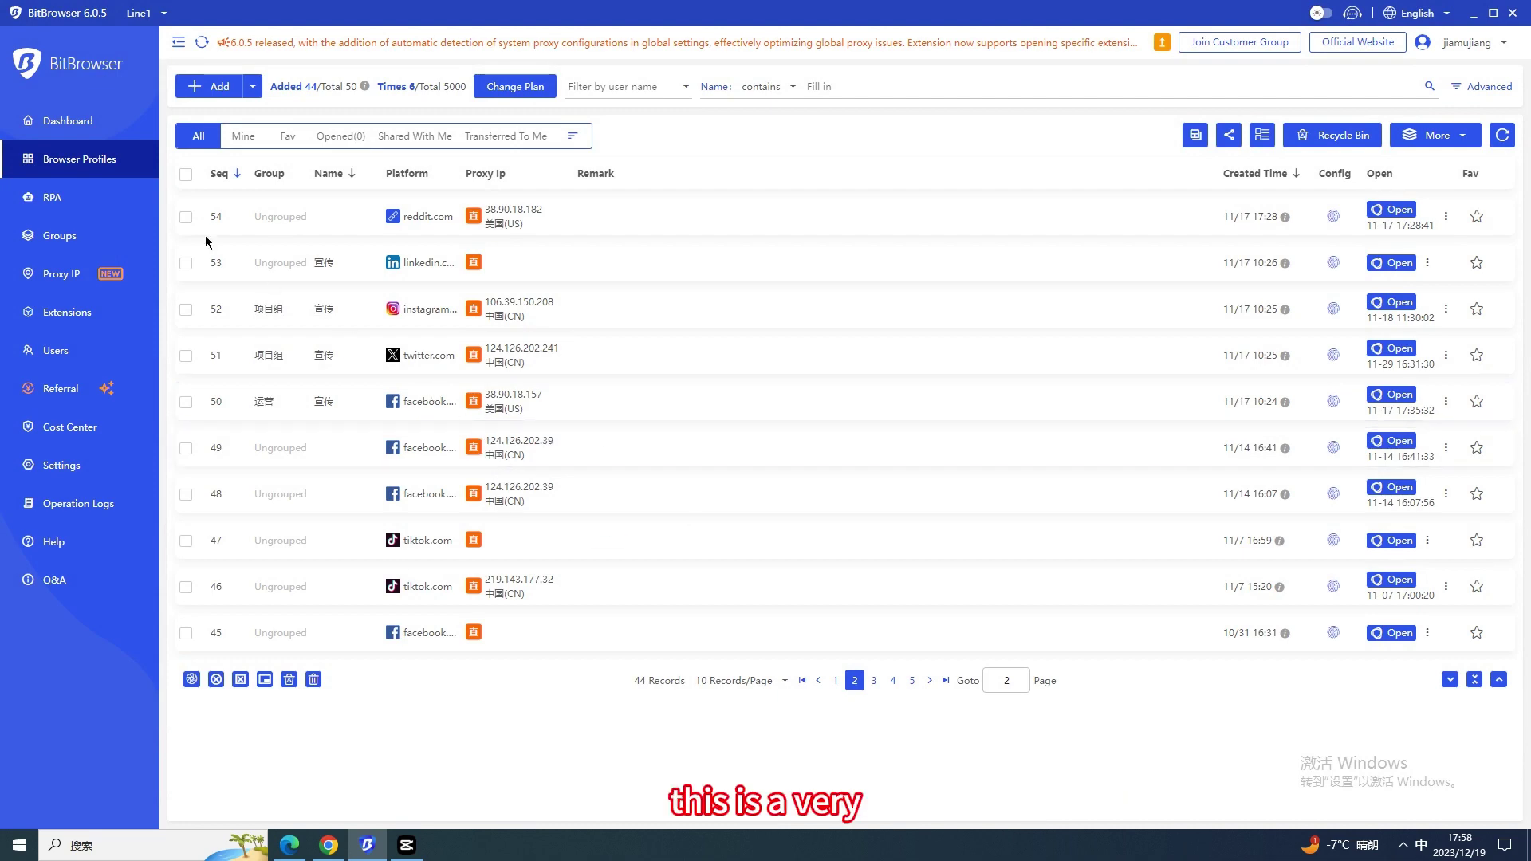
# Return to page 1 and try launching profile 64, dismissing the failed-launch notice
pyautogui.click(830, 682)
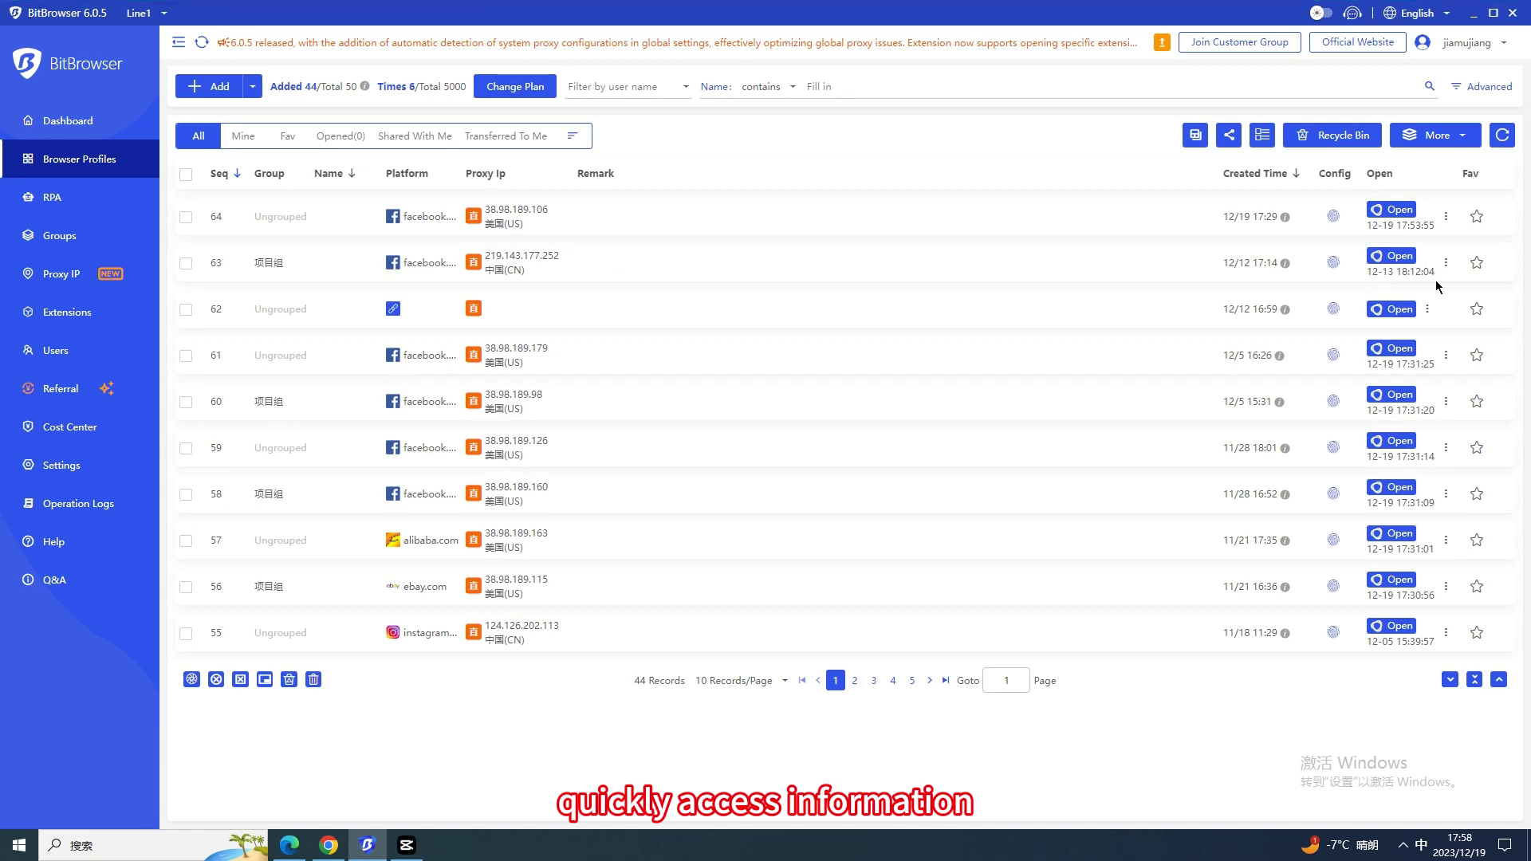
pyautogui.click(1392, 209)
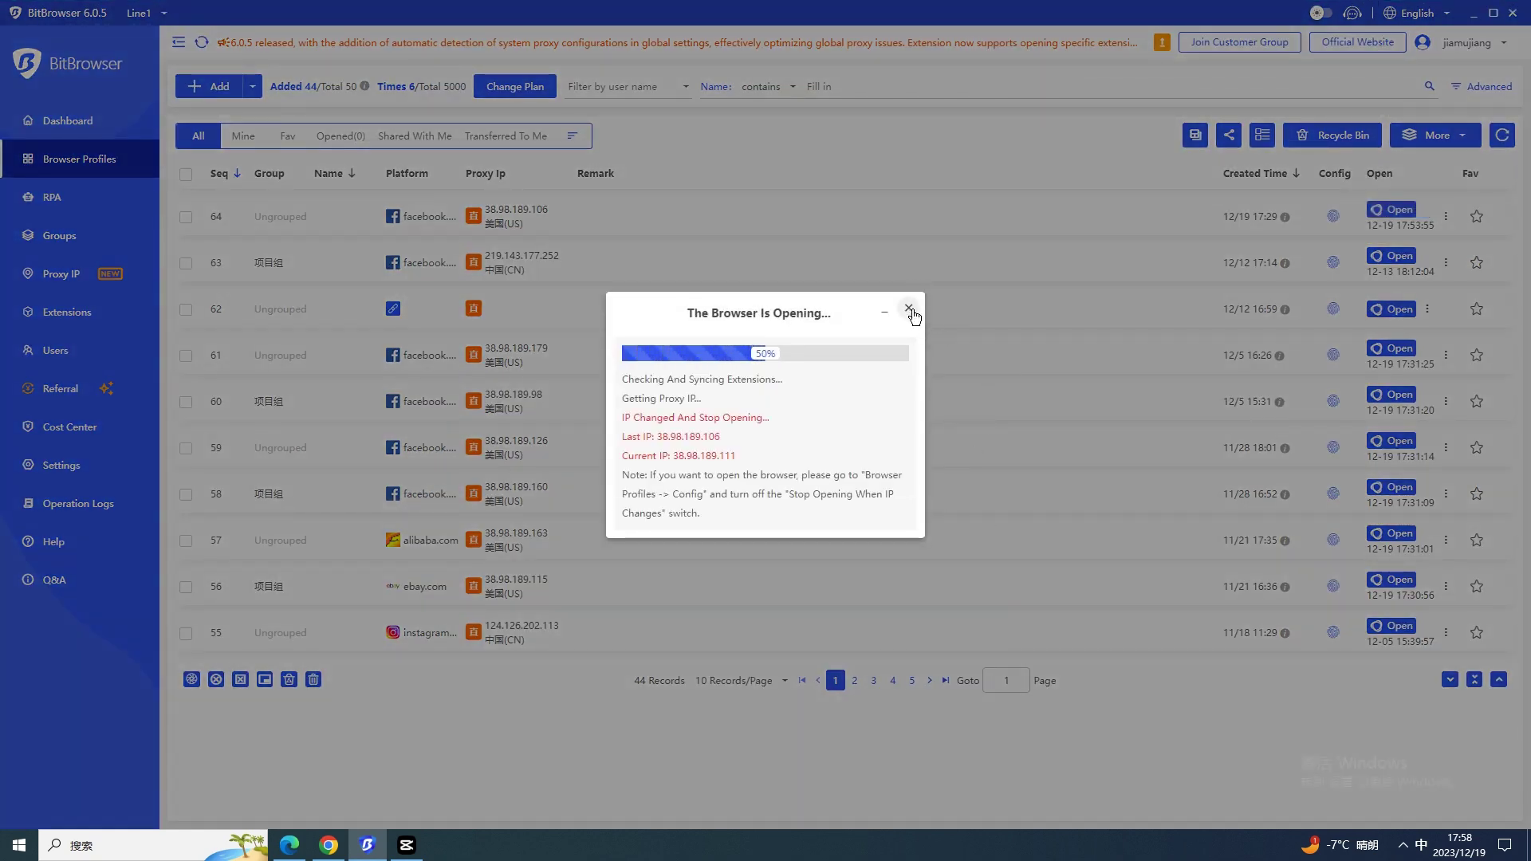
pyautogui.click(909, 311)
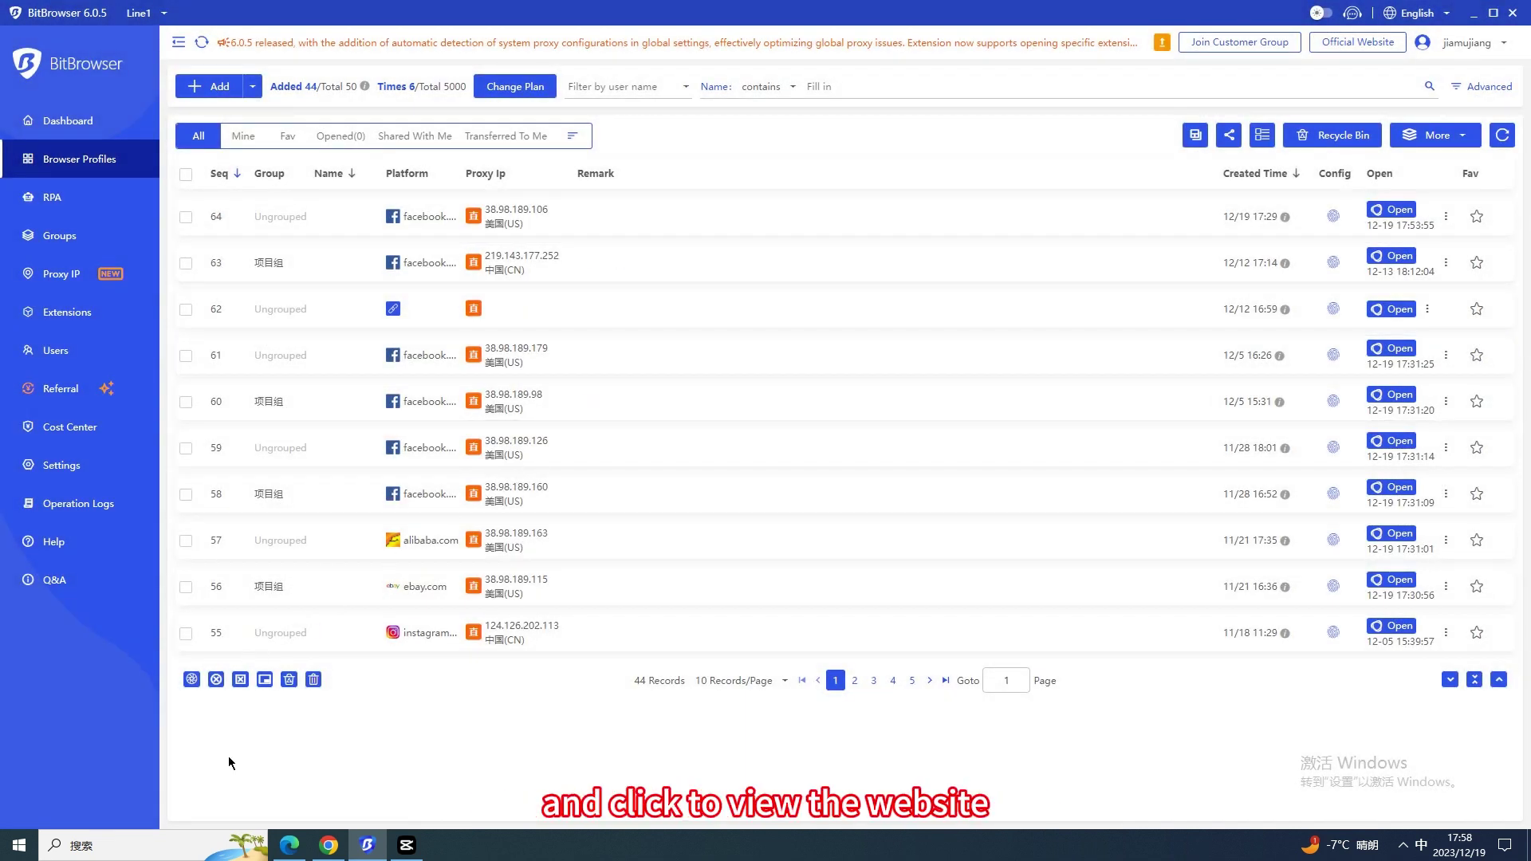
# Load bitbrowser.net in a new Chrome tab
pyautogui.click(328, 845)
pyautogui.click(252, 56)
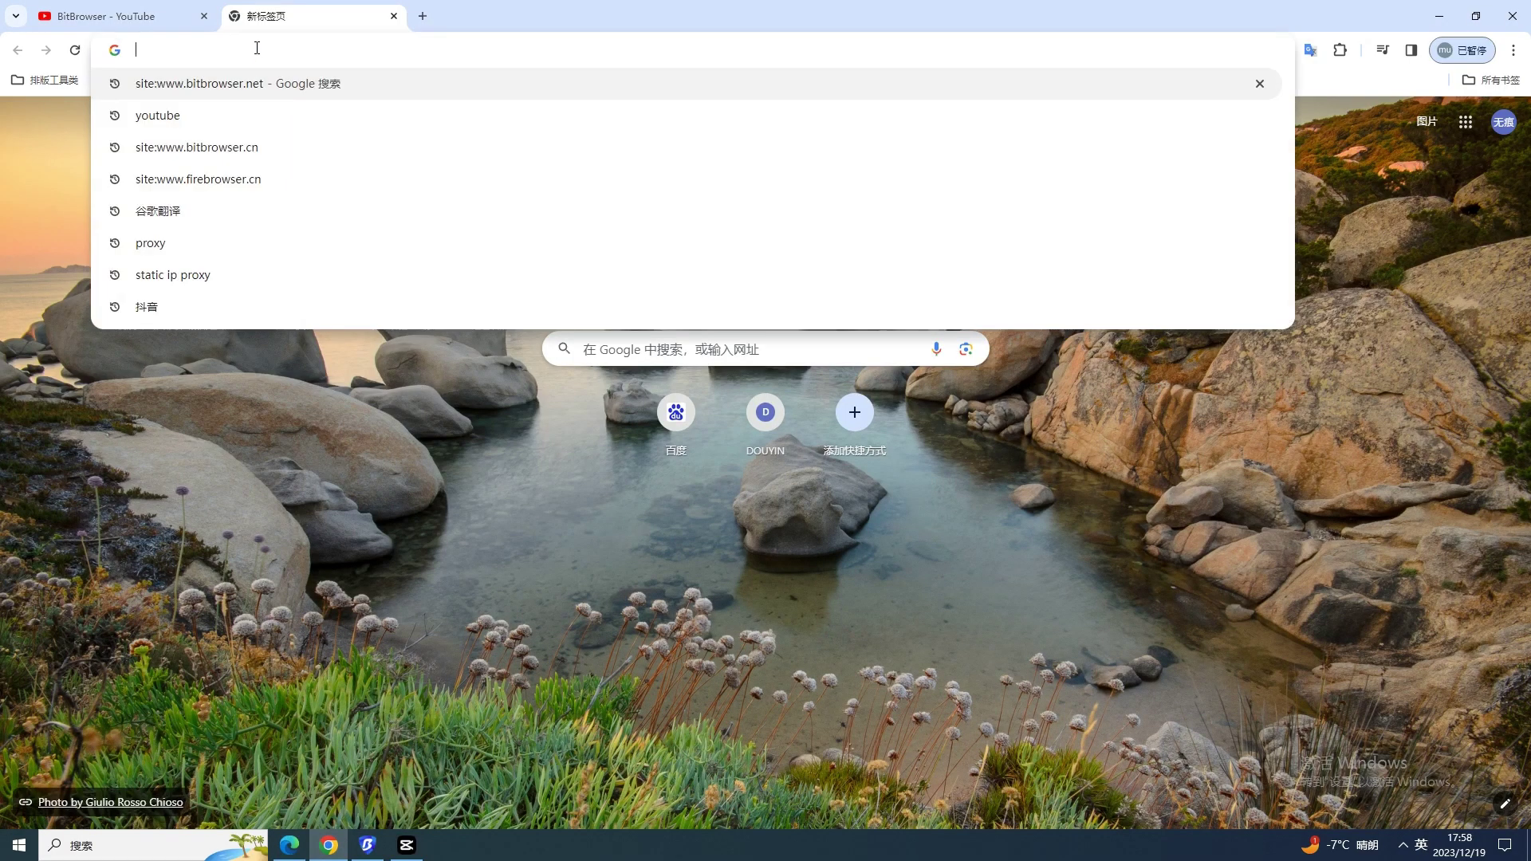
pyautogui.write('bit')
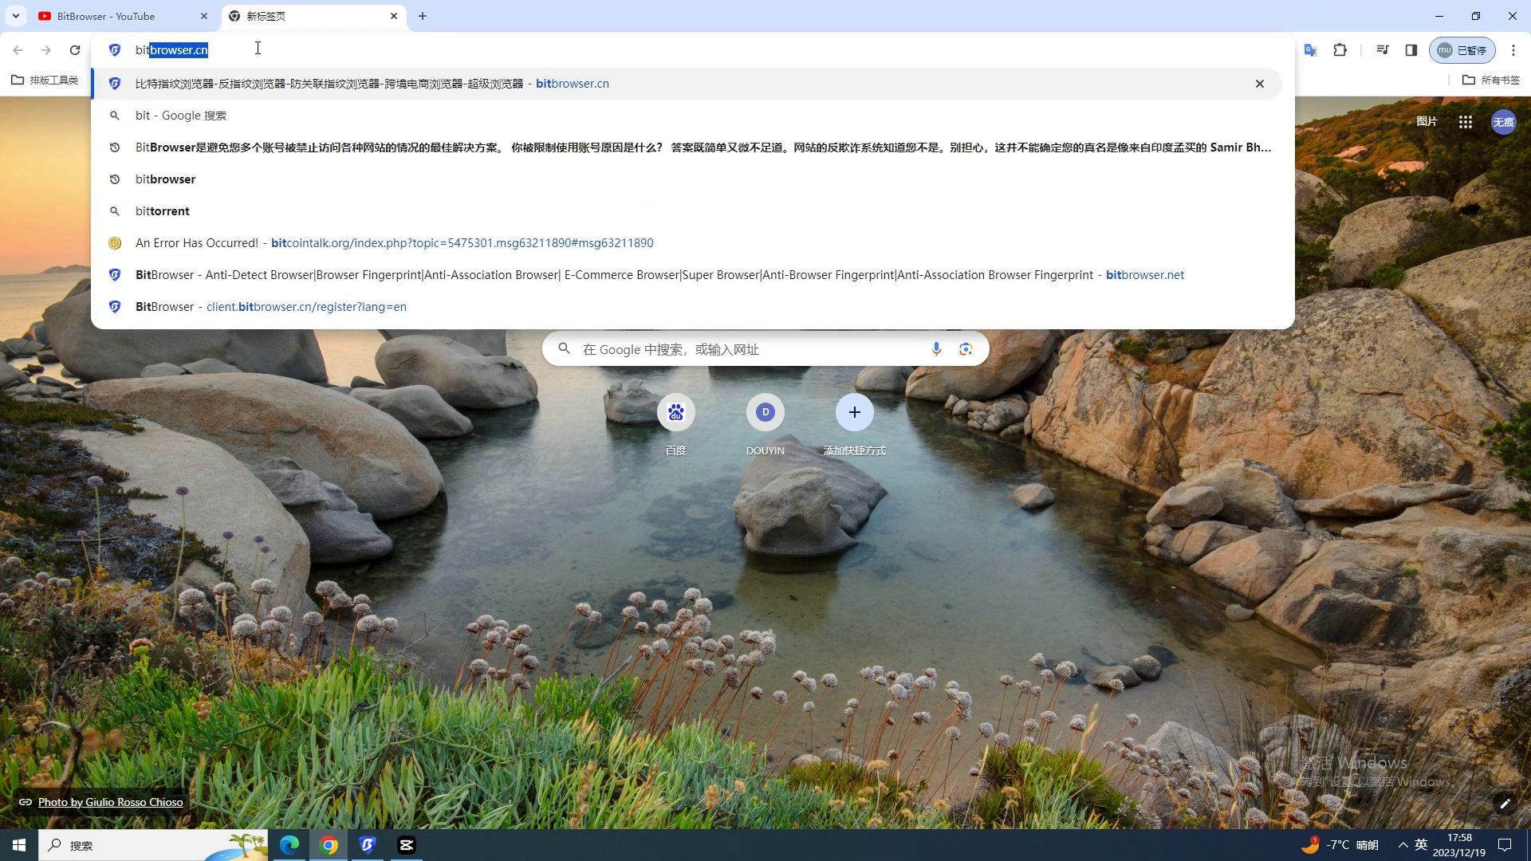
pyautogui.write('browse')
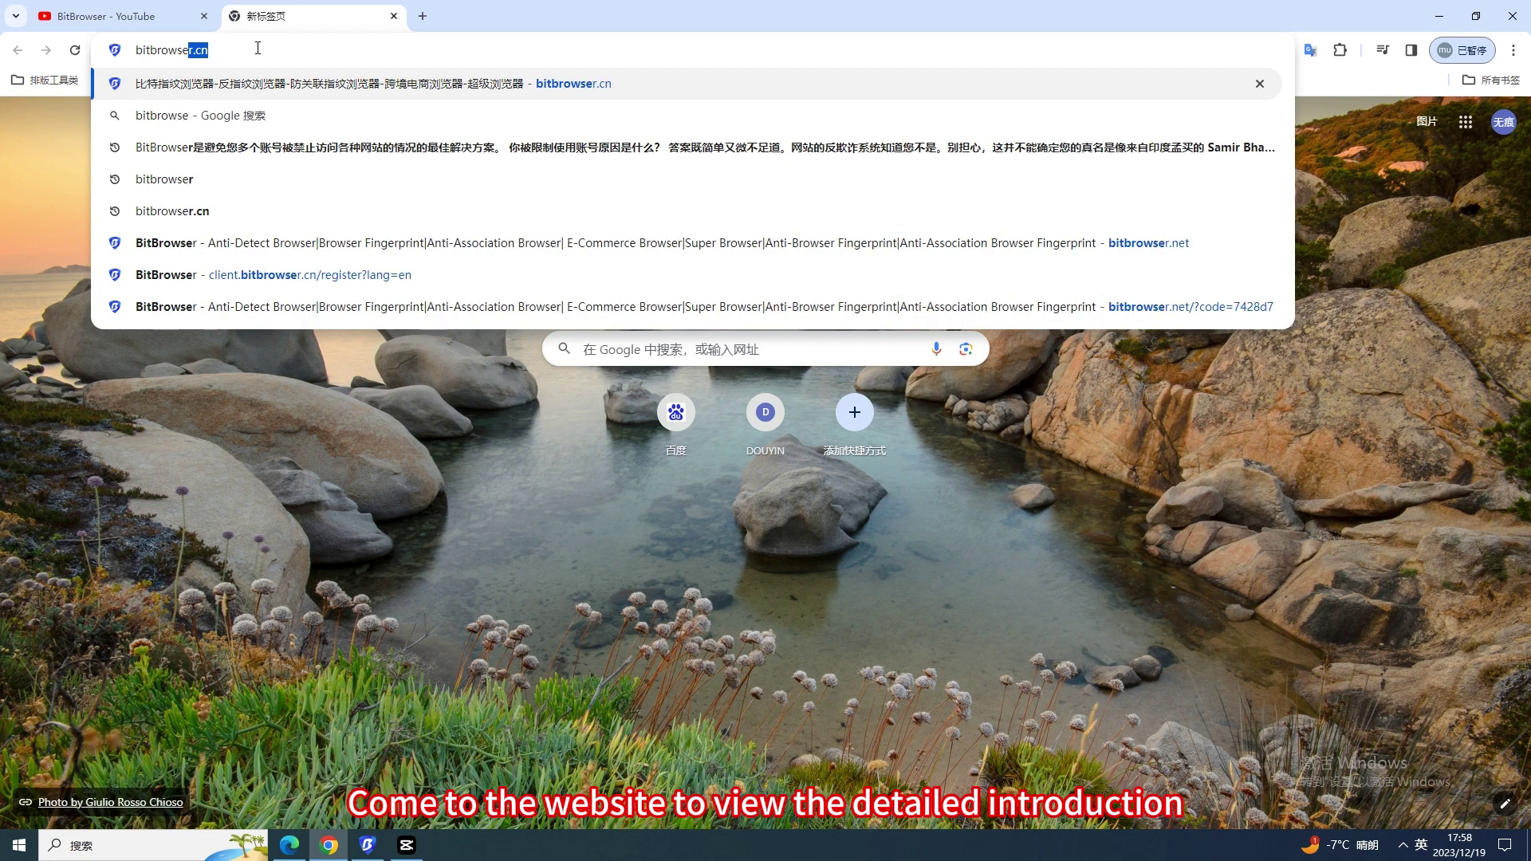
pyautogui.write('r.ne')
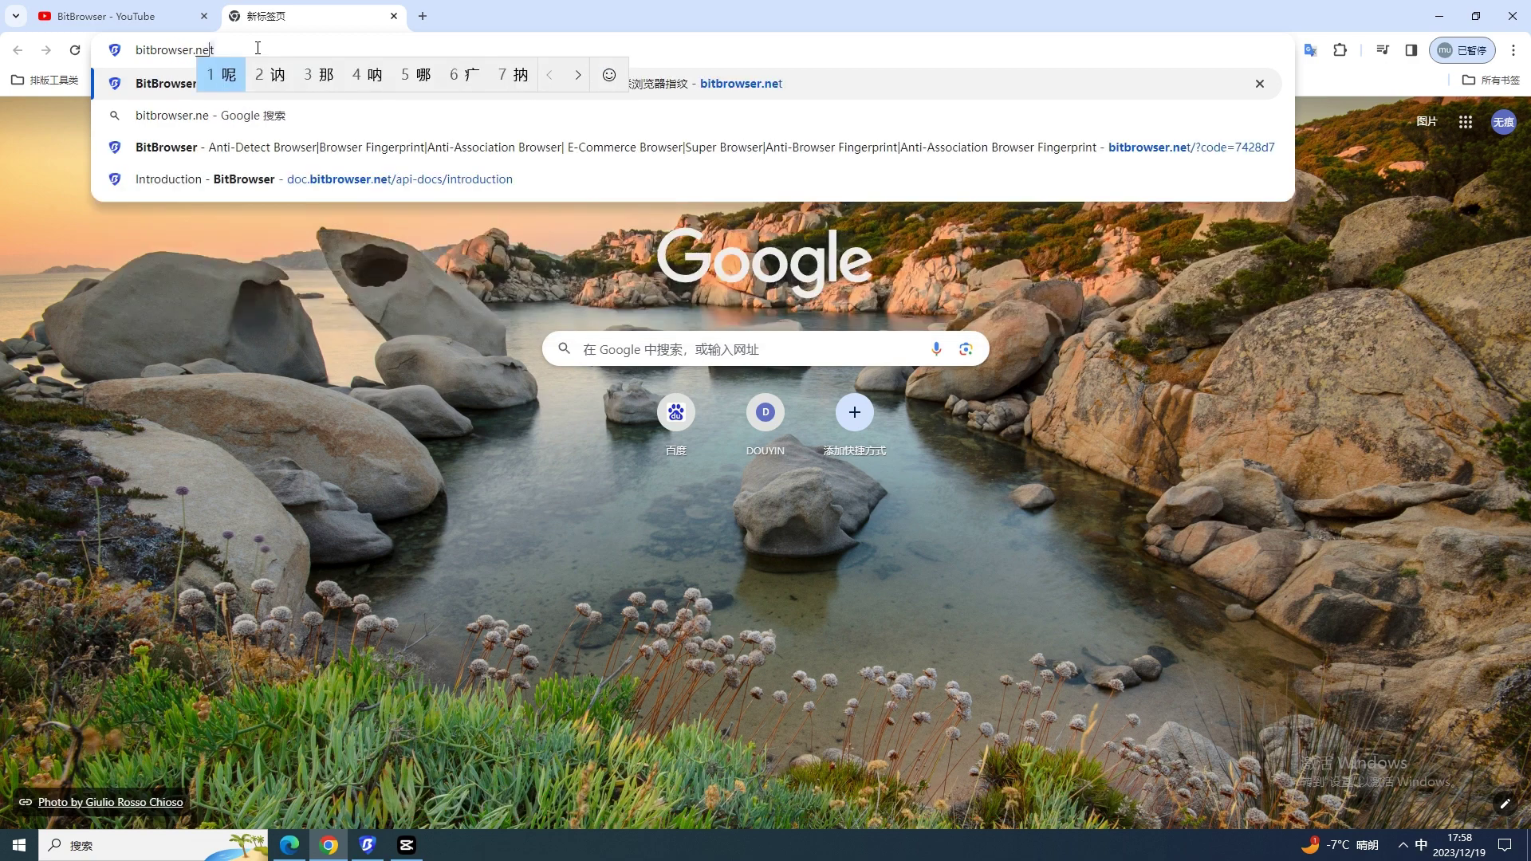
pyautogui.write('t')
pyautogui.press('shift')
pyautogui.press('Return')
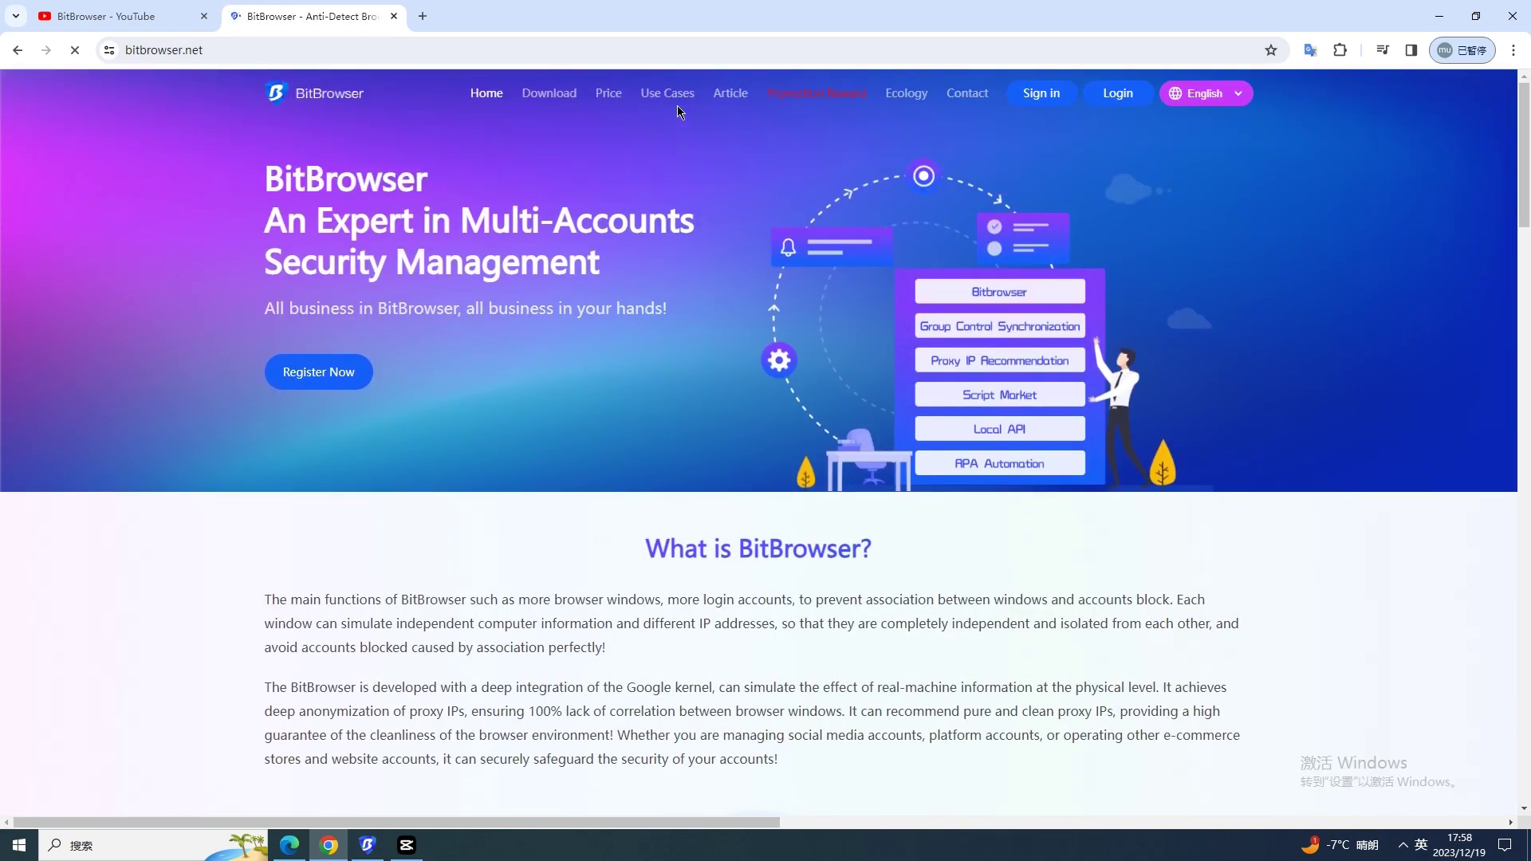
# Visit the site's Use Cases, Price and Download pages, then return to the BitBrowser client
pyautogui.click(675, 97)
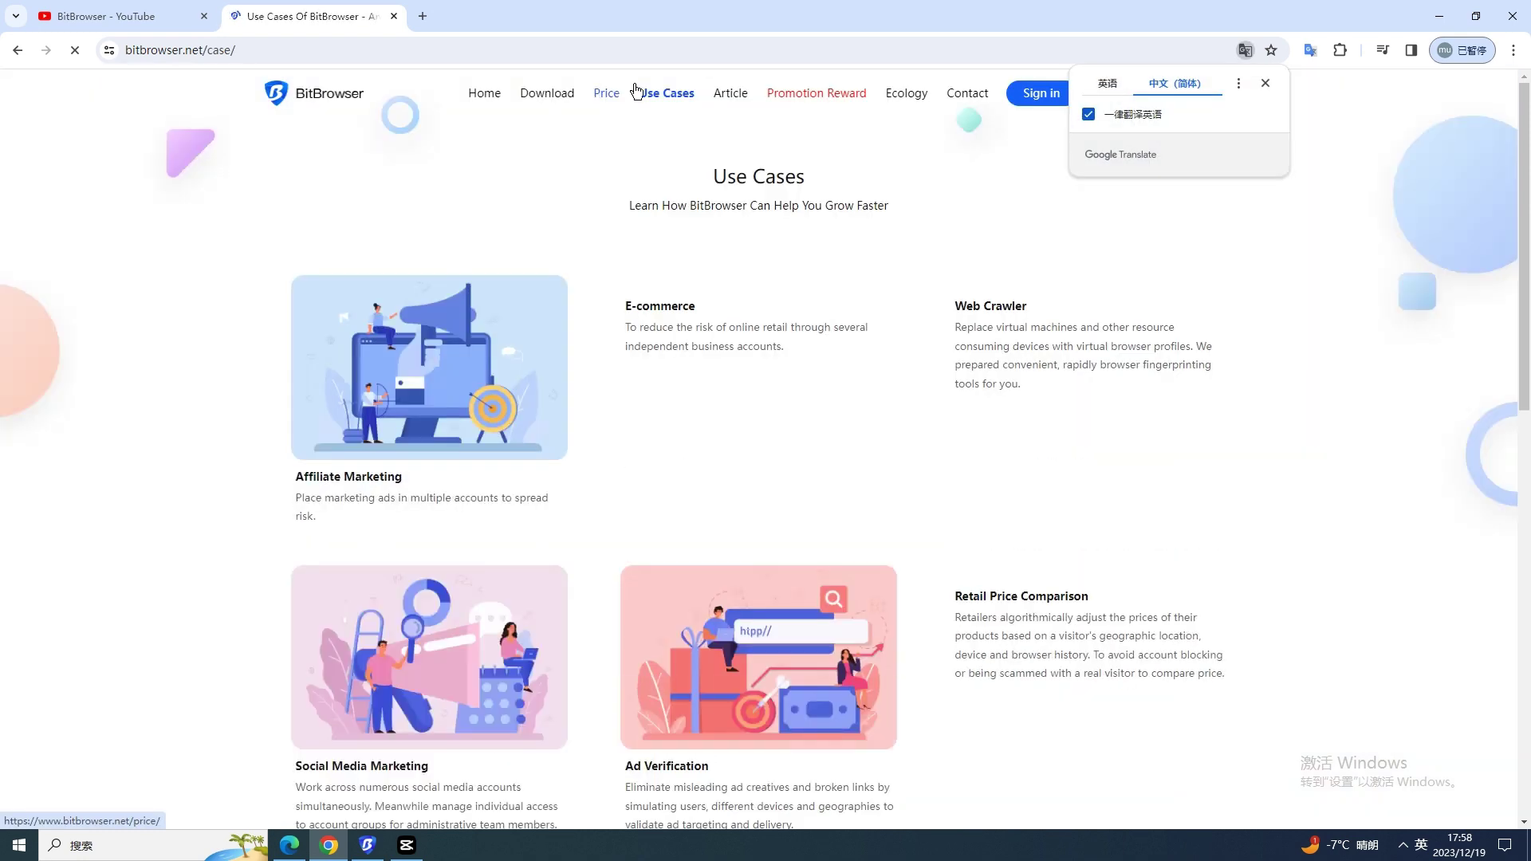
pyautogui.click(608, 105)
pyautogui.click(332, 307)
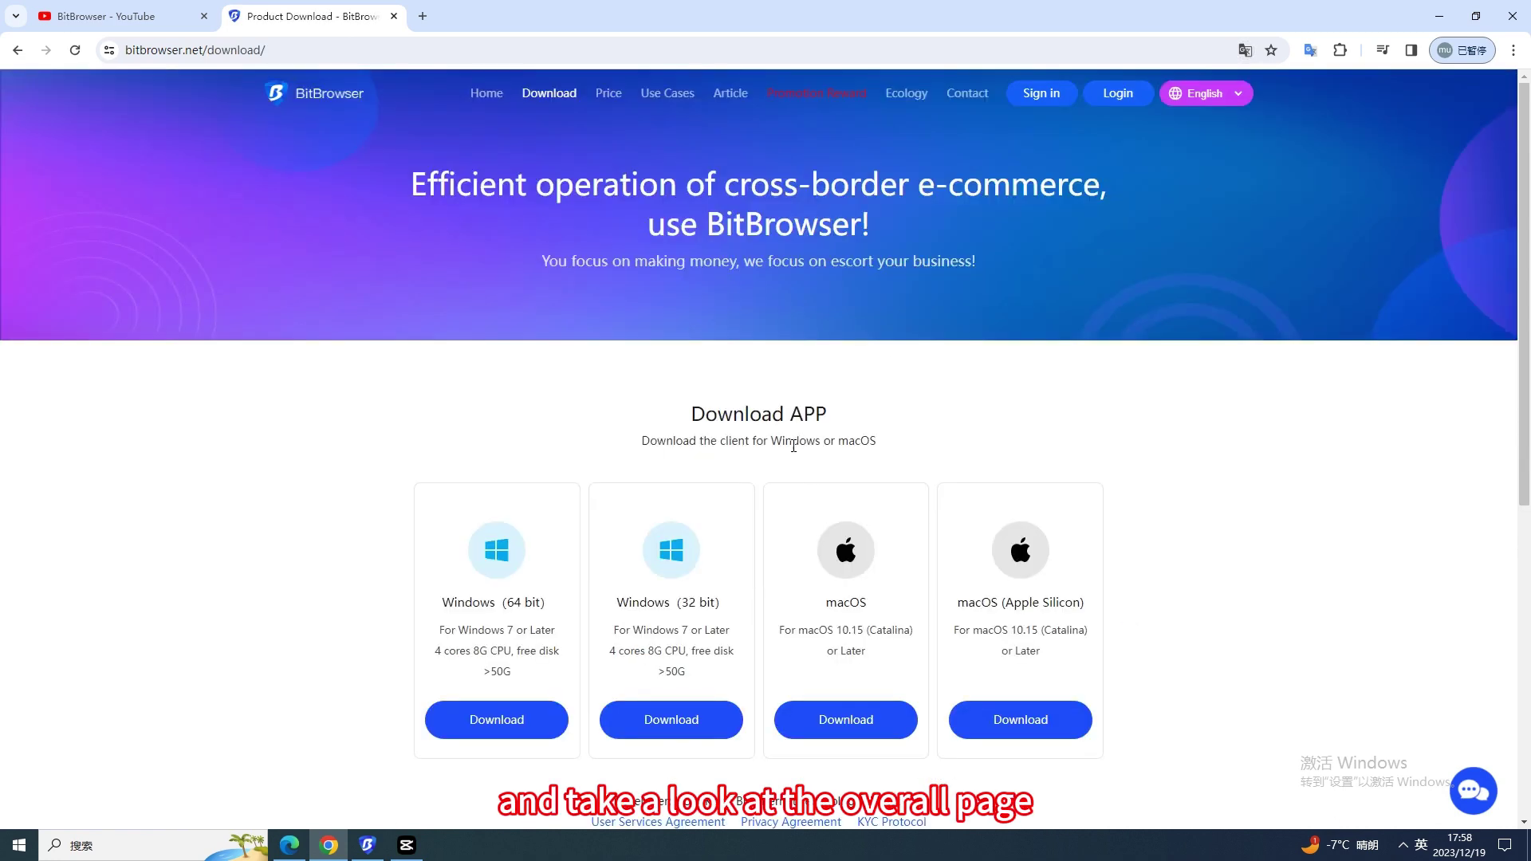
pyautogui.scroll(-4, 755, 476)
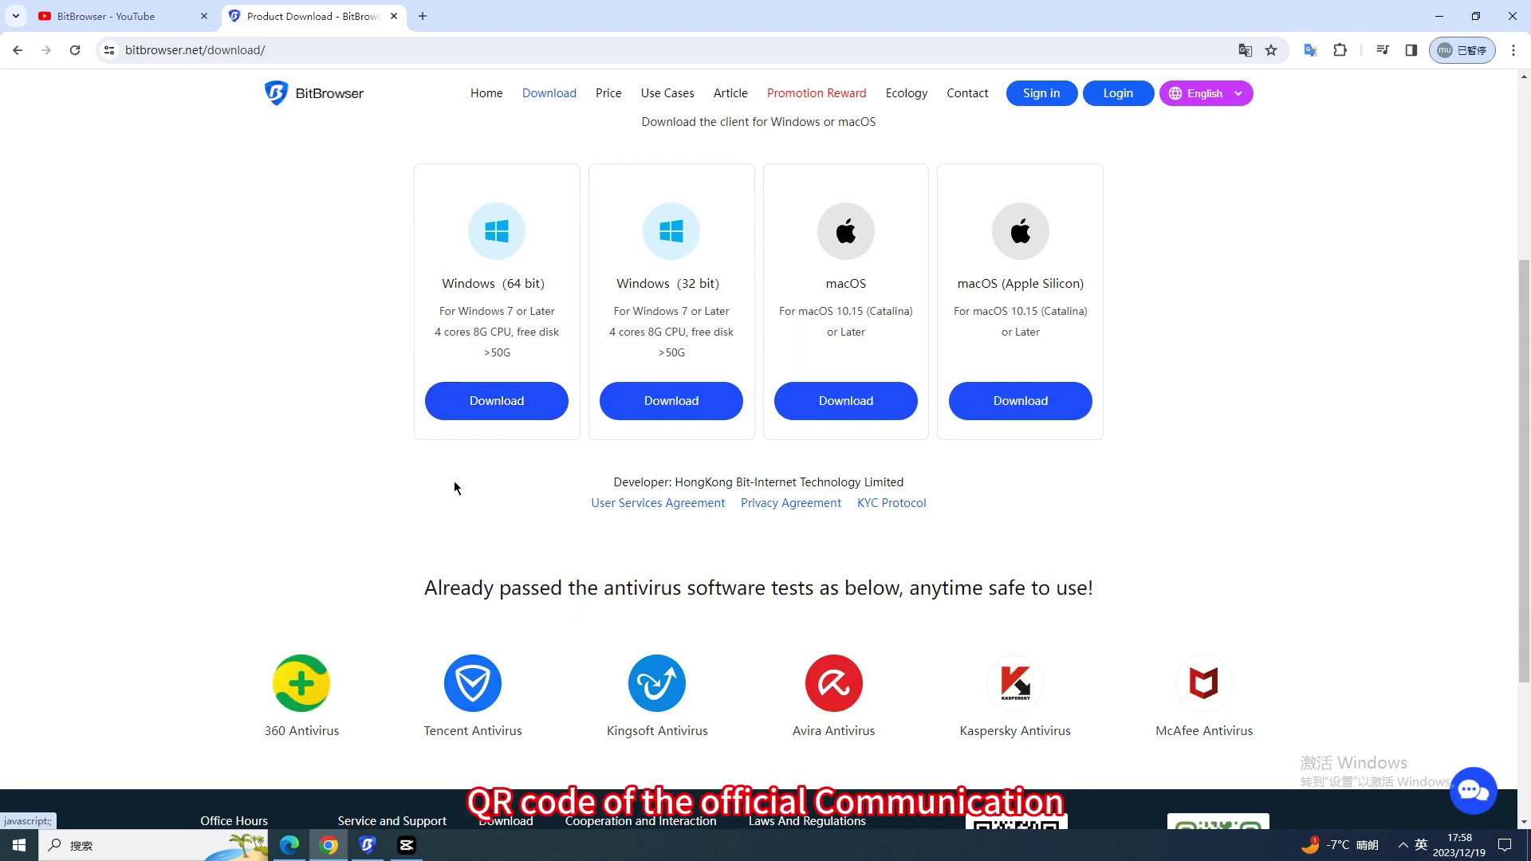
pyautogui.click(369, 853)
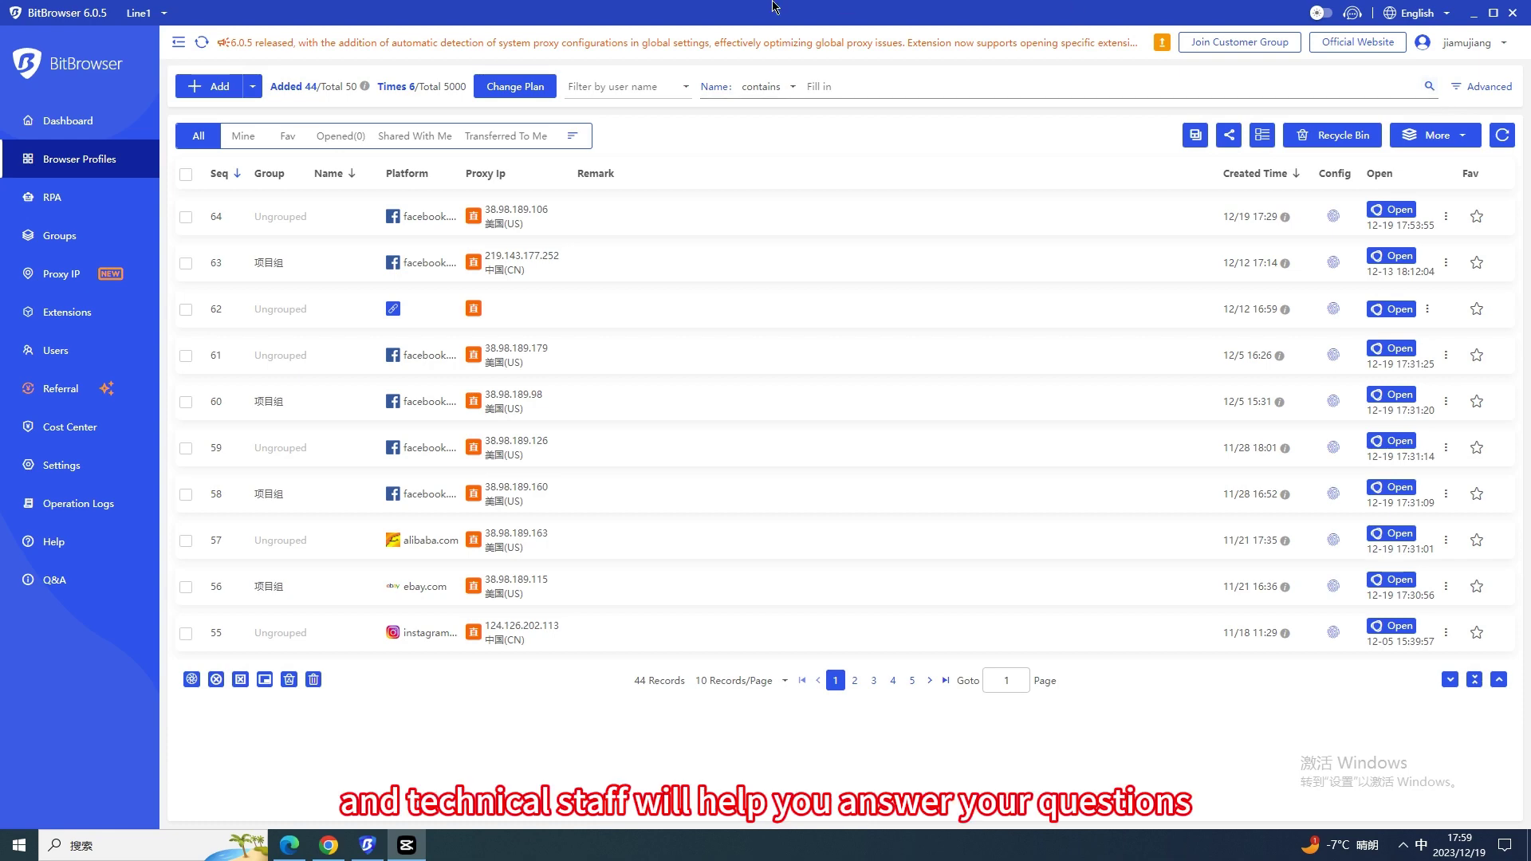
# View the Join Customer Group QR codes from the Dashboard and close them
pyautogui.click(80, 122)
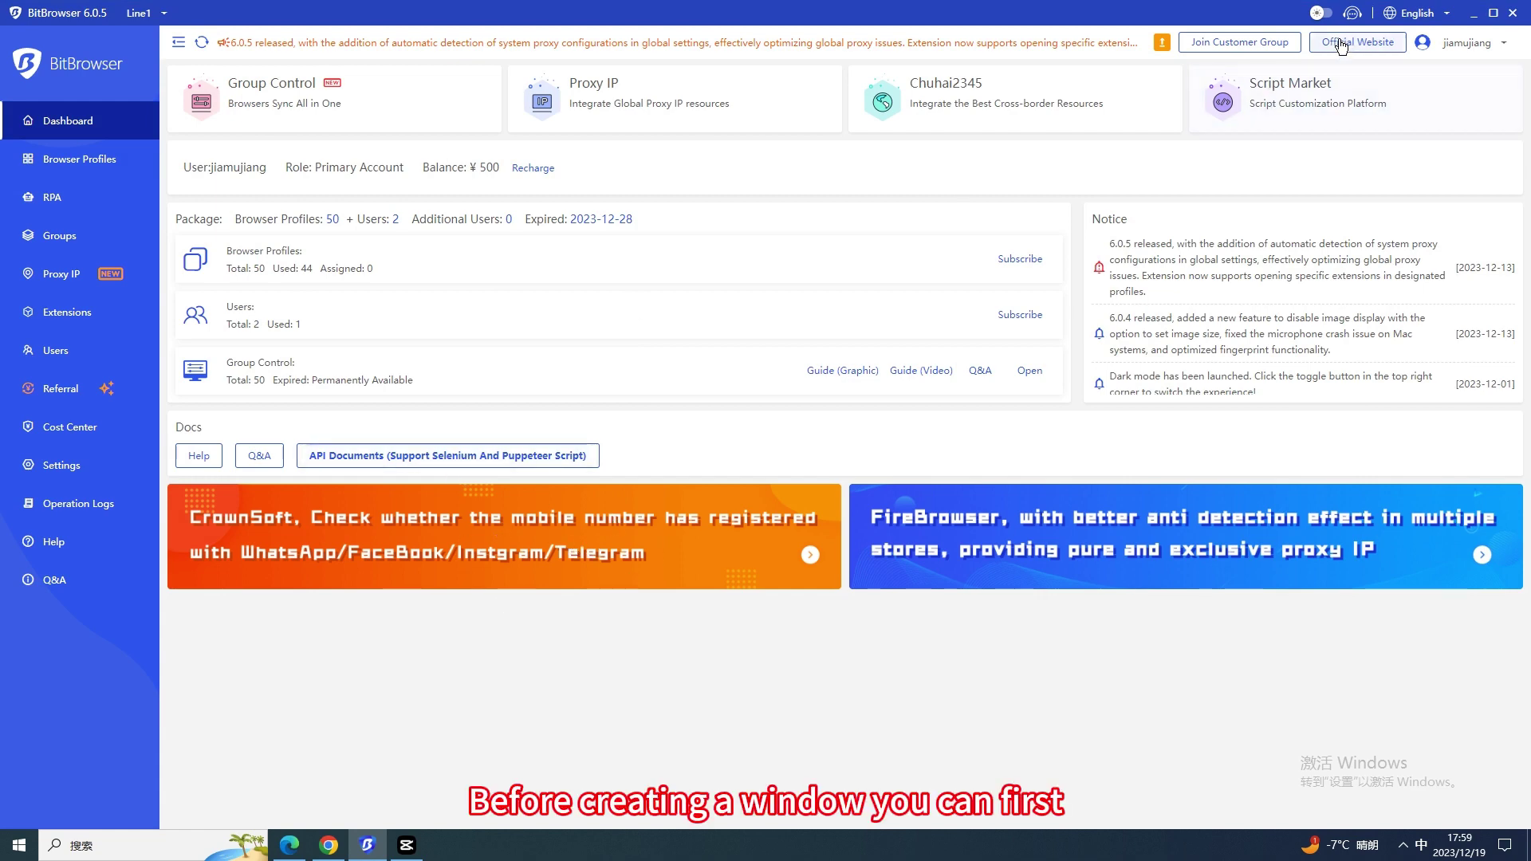
pyautogui.click(1263, 45)
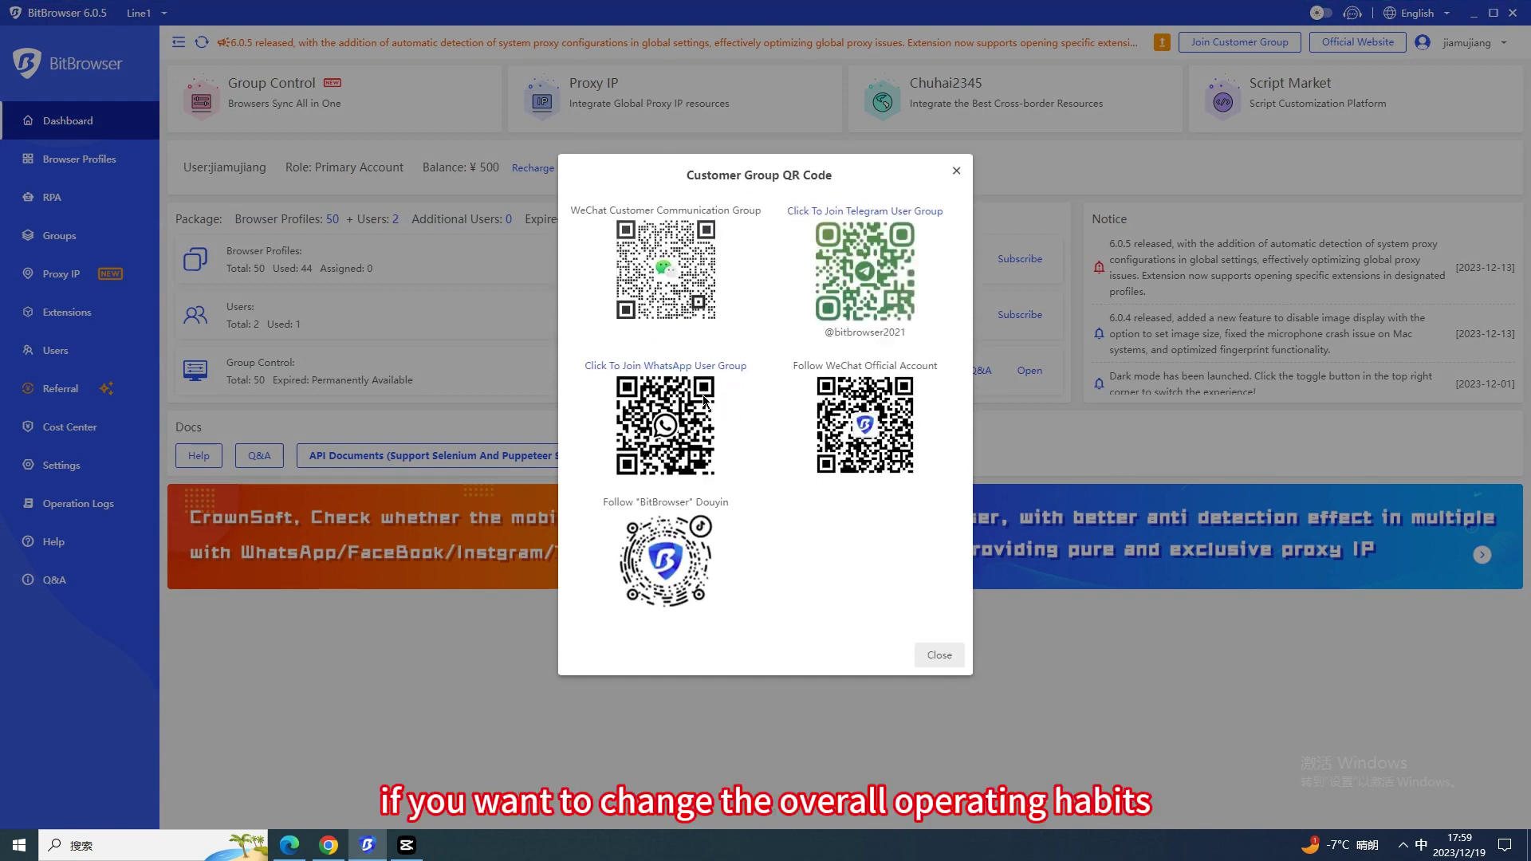
pyautogui.click(956, 171)
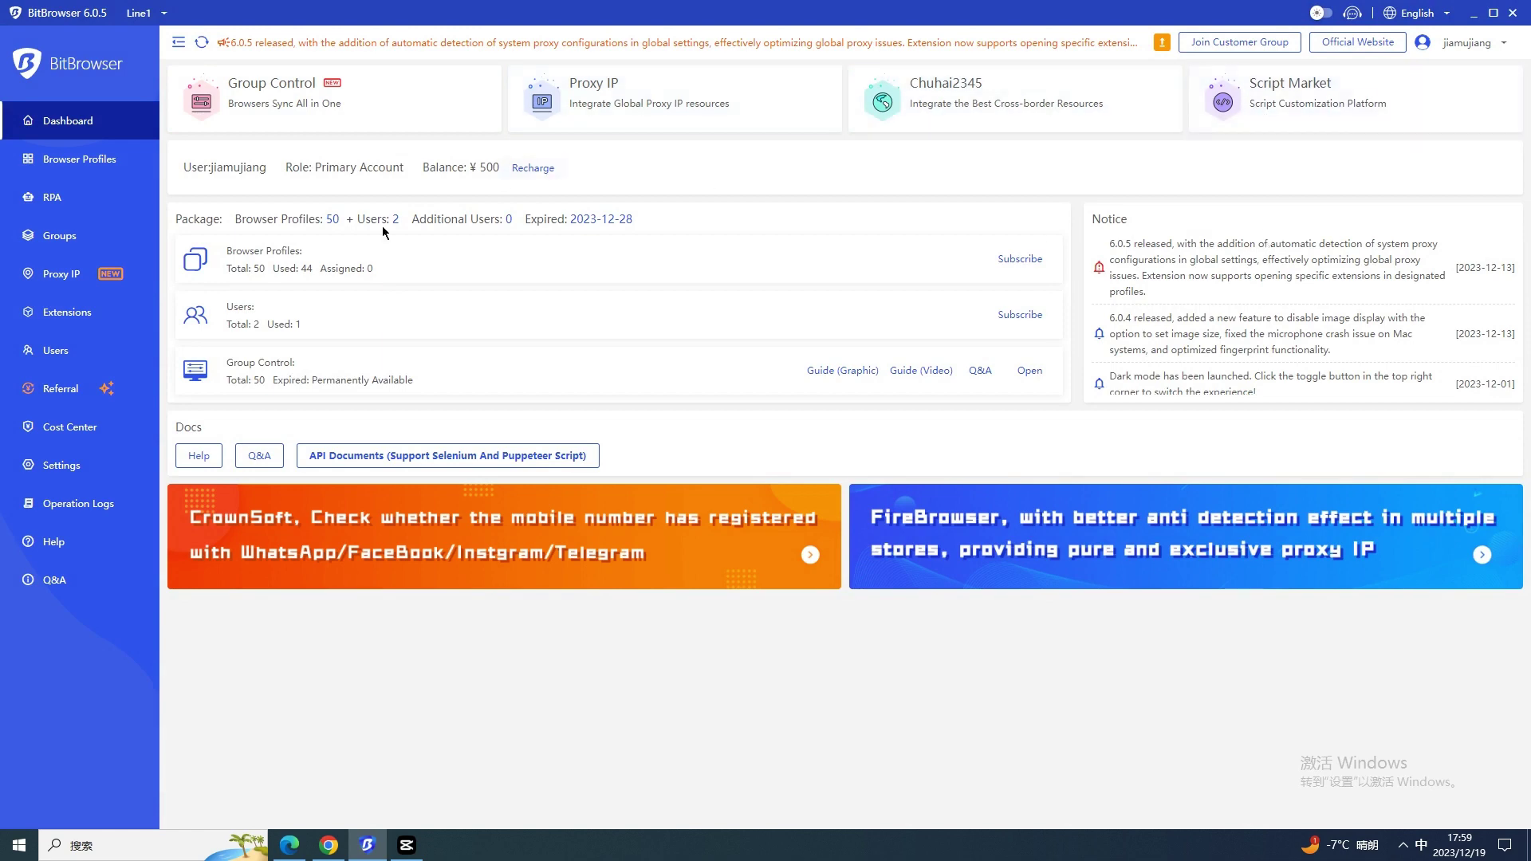
# Browse the Preference, Fingerprint and Import Chrome Bookmarks settings tabs, returning to Basic
pyautogui.click(51, 477)
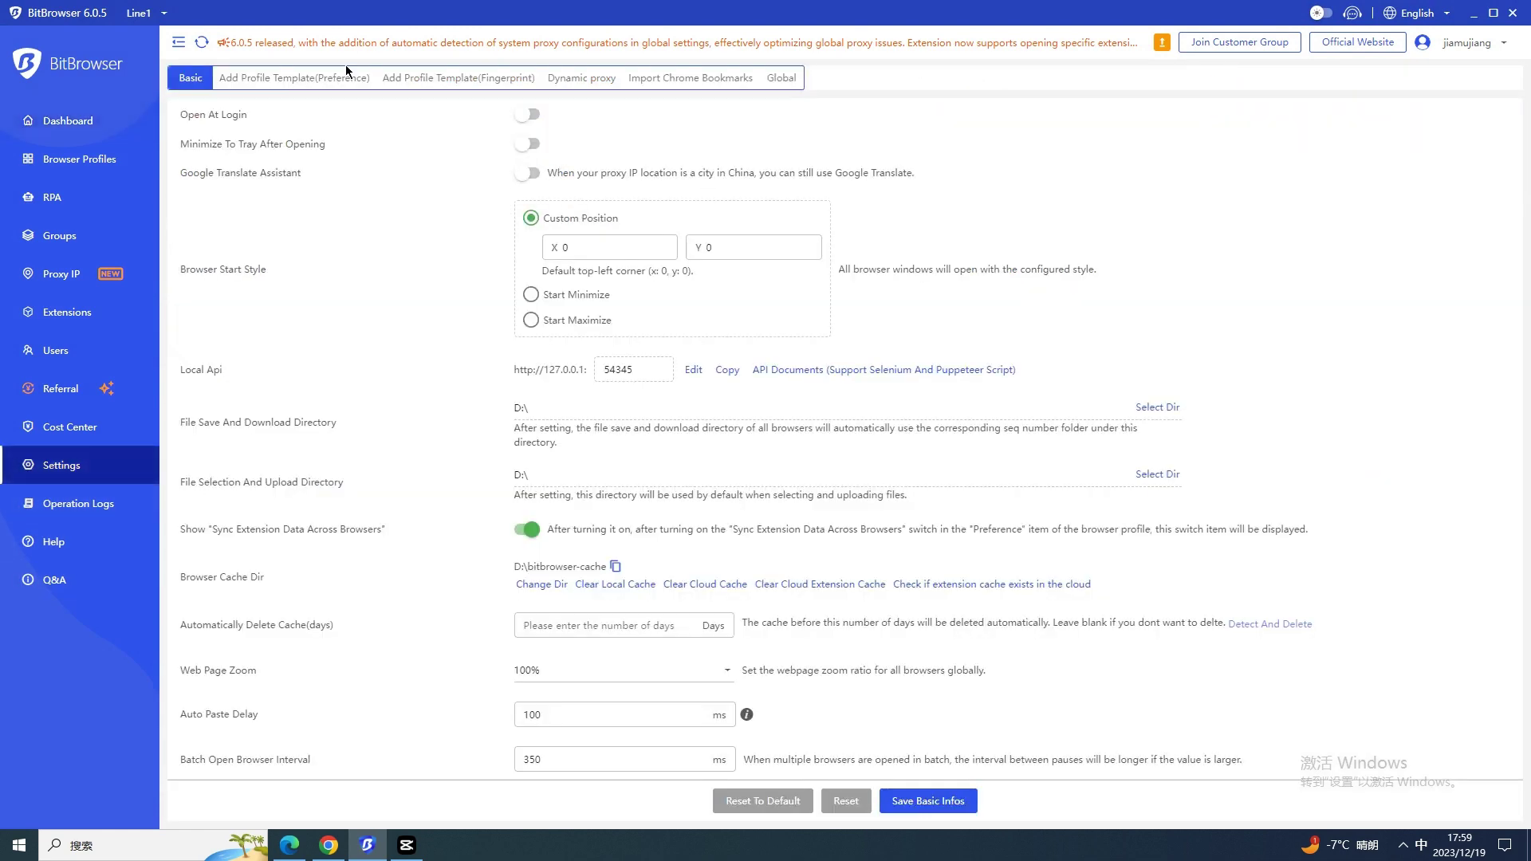
pyautogui.click(280, 80)
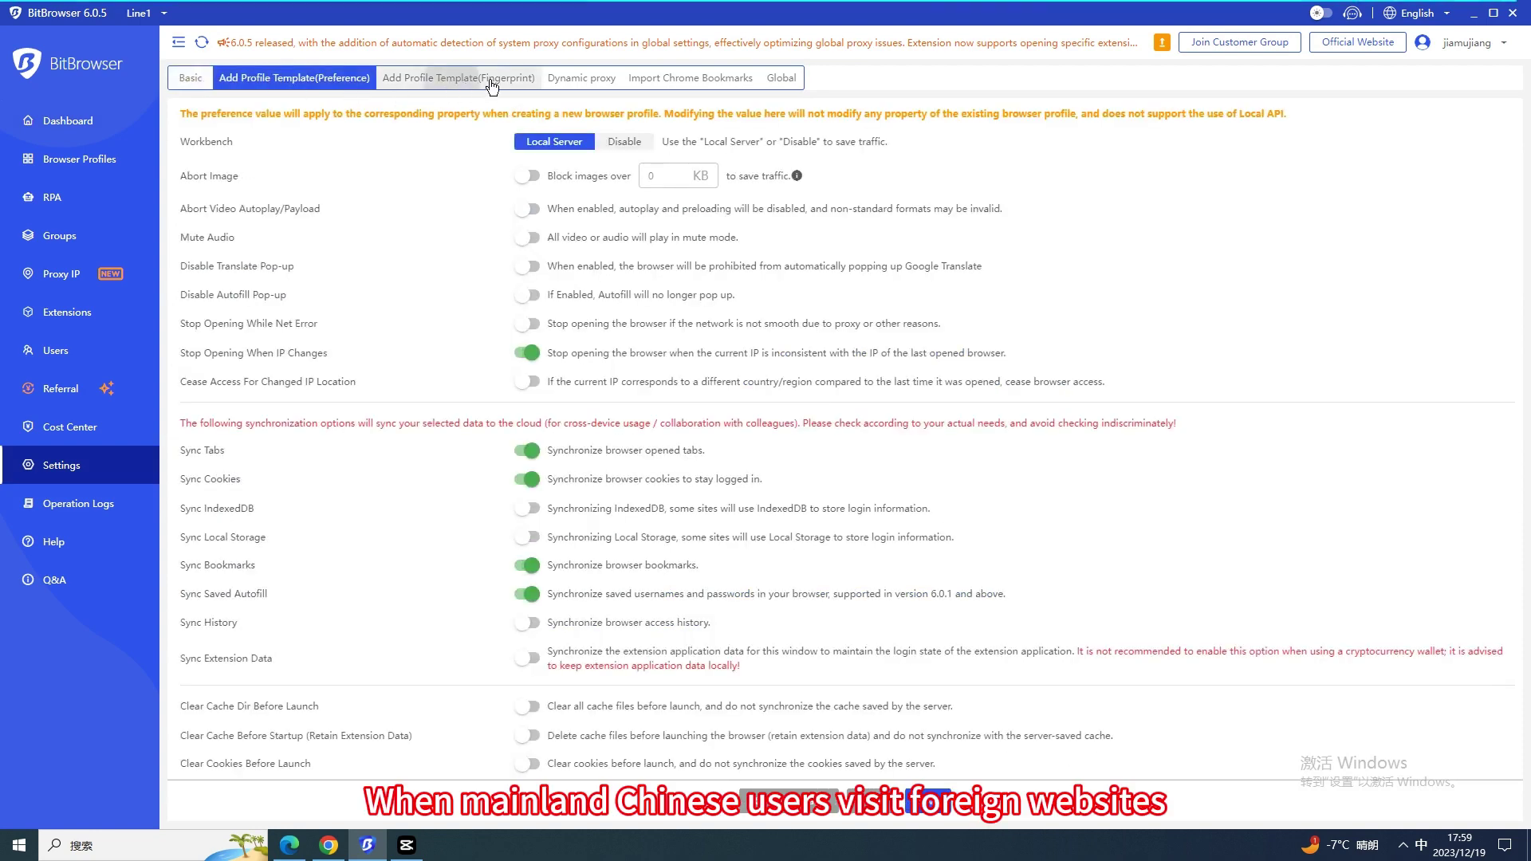
pyautogui.click(459, 77)
pyautogui.click(734, 79)
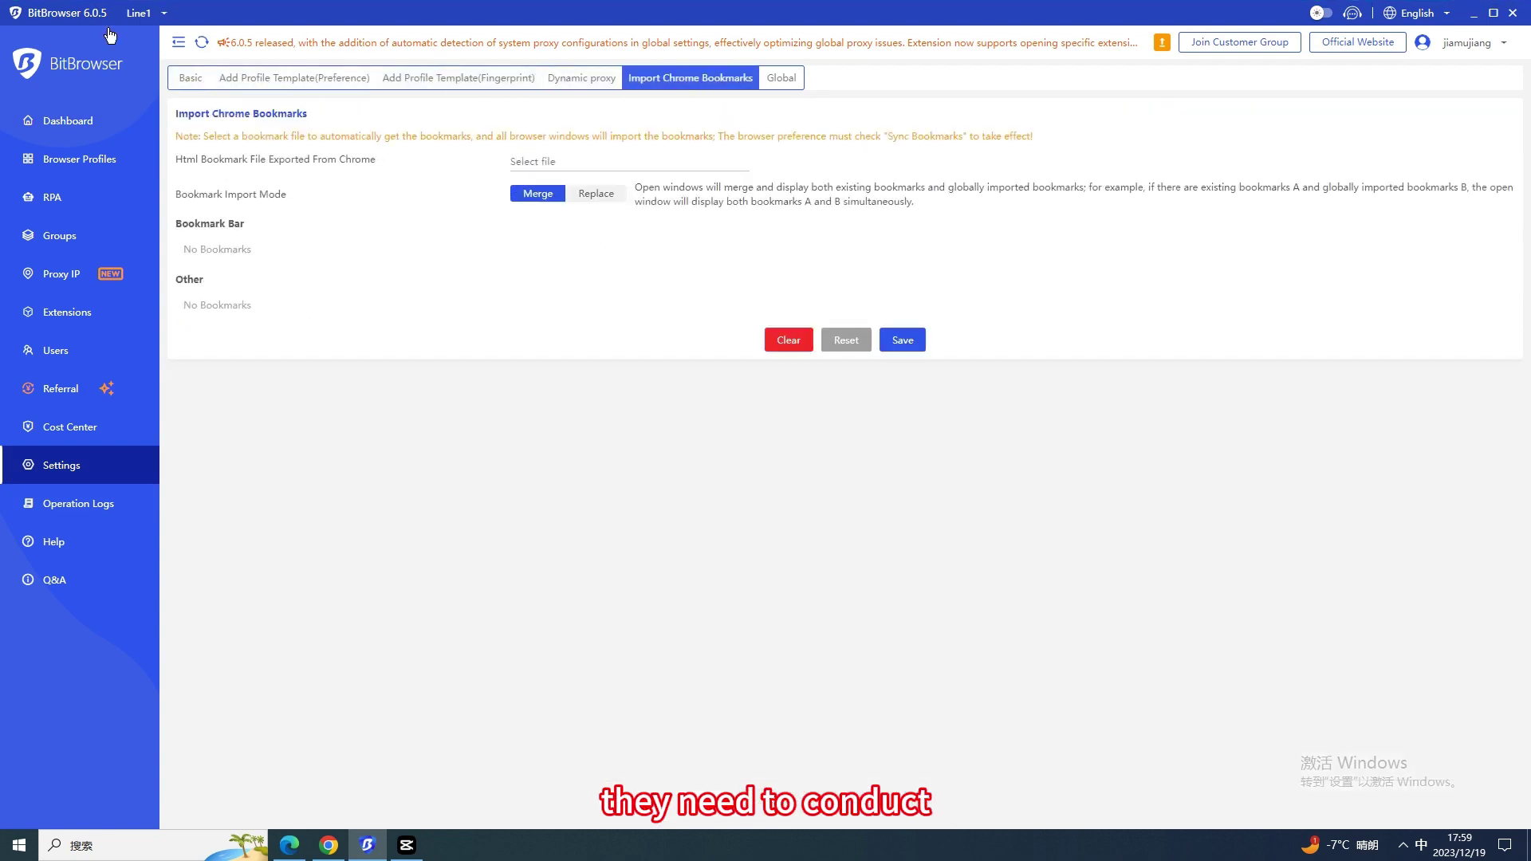
pyautogui.click(188, 83)
# Run network detection, finding IP 38.98.189.98 in Elk Grove Village, Illinois
pyautogui.scroll(-1, 485, 290)
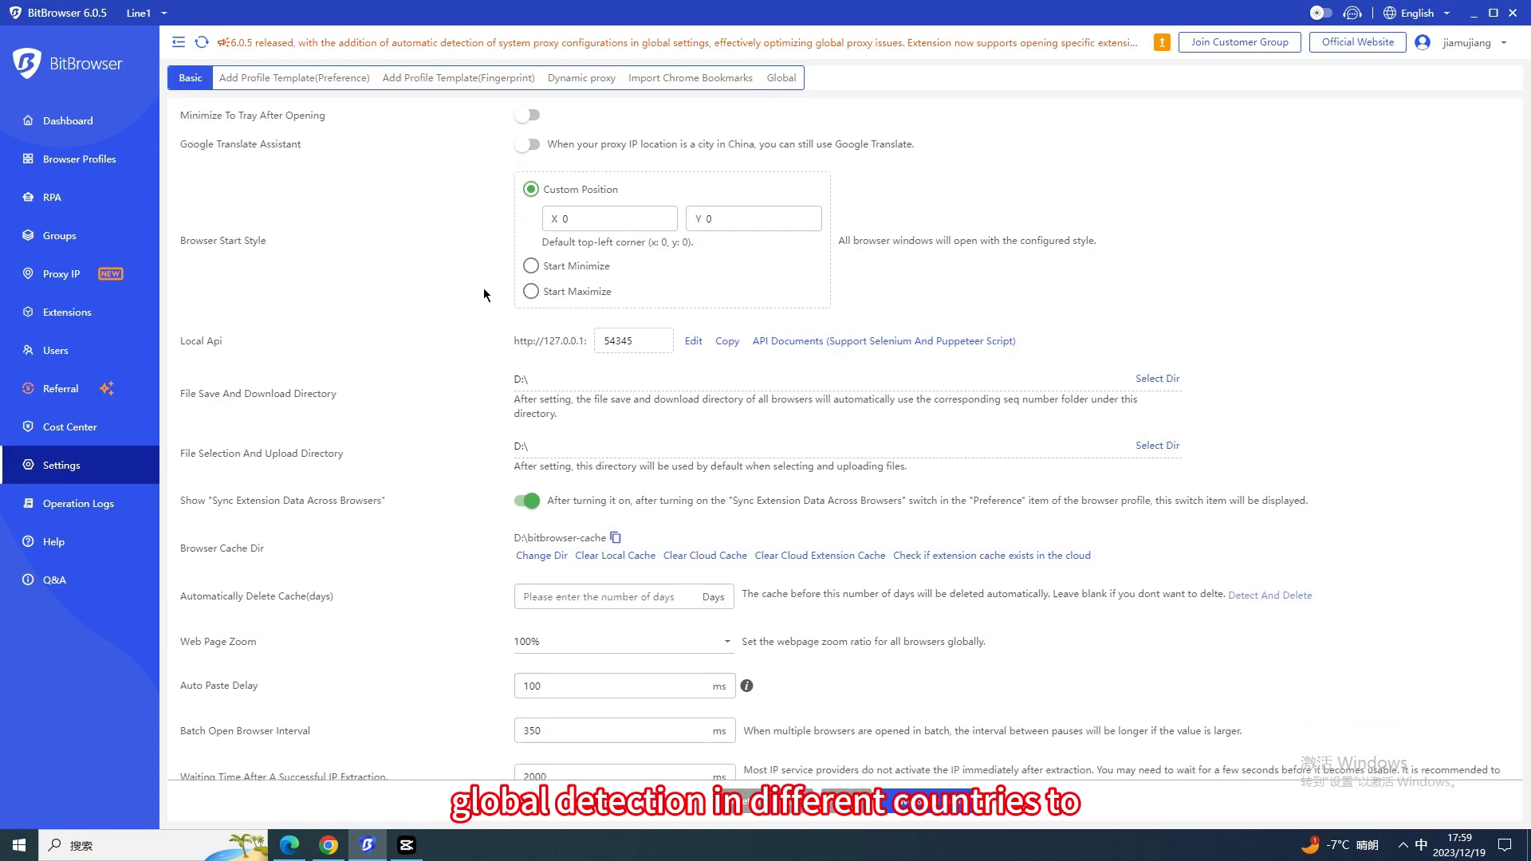
pyautogui.scroll(-1, 485, 293)
pyautogui.scroll(-2, 563, 276)
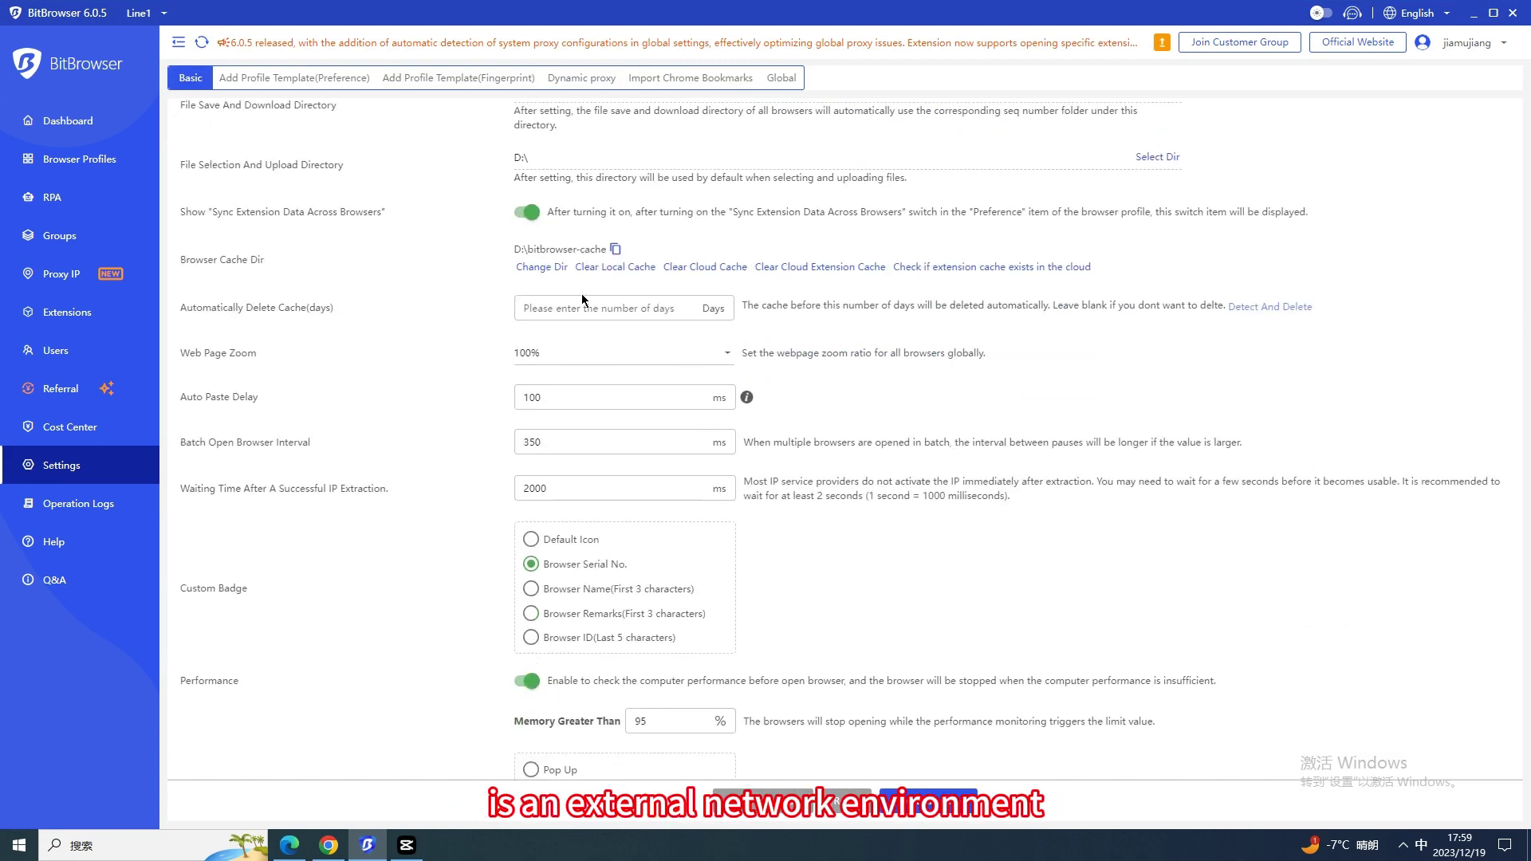
pyautogui.scroll(-2, 571, 287)
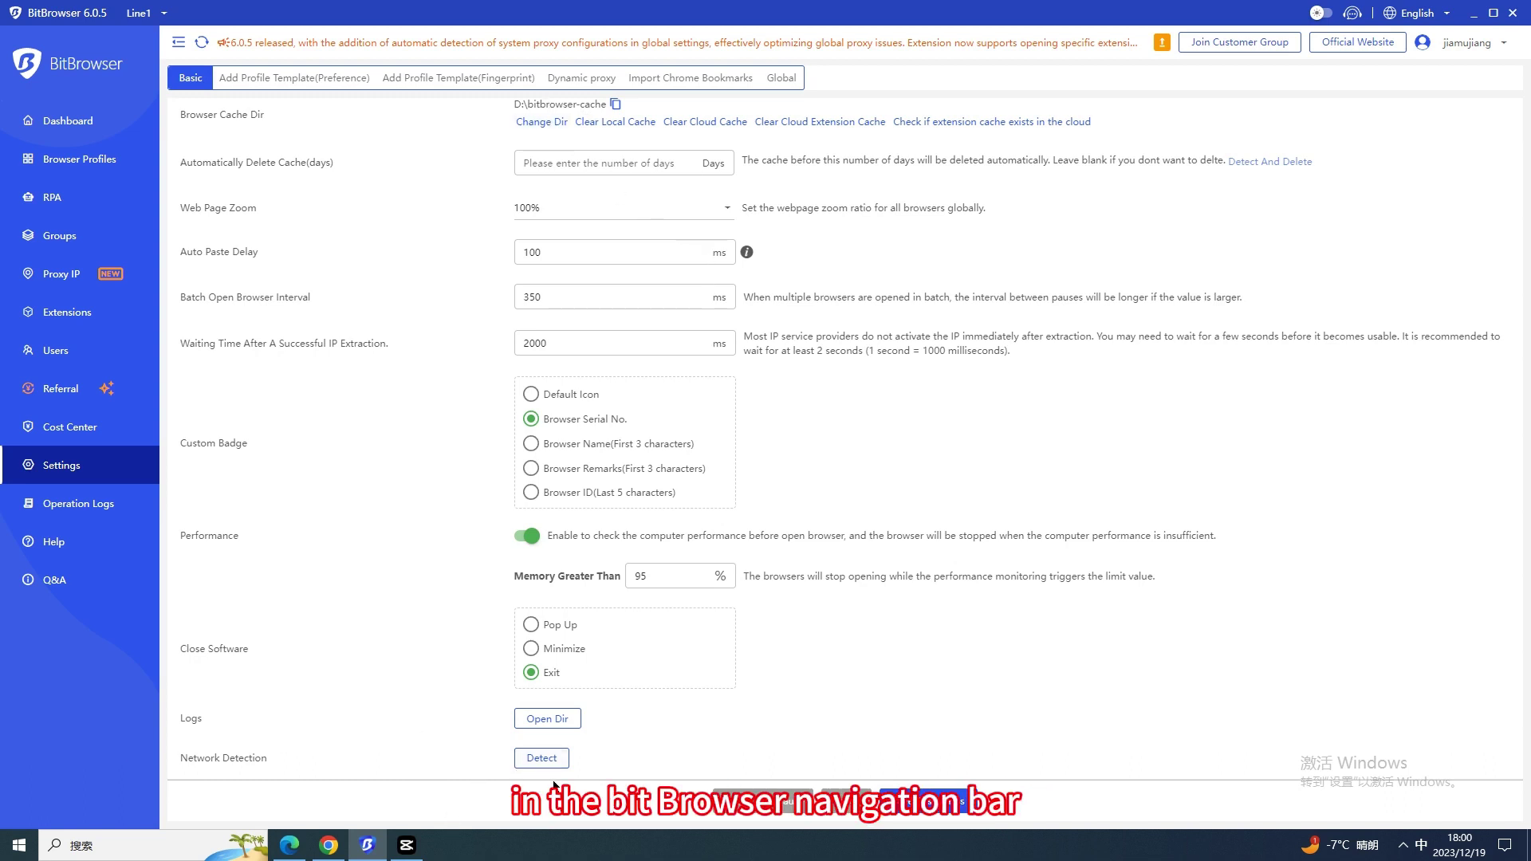
pyautogui.click(547, 764)
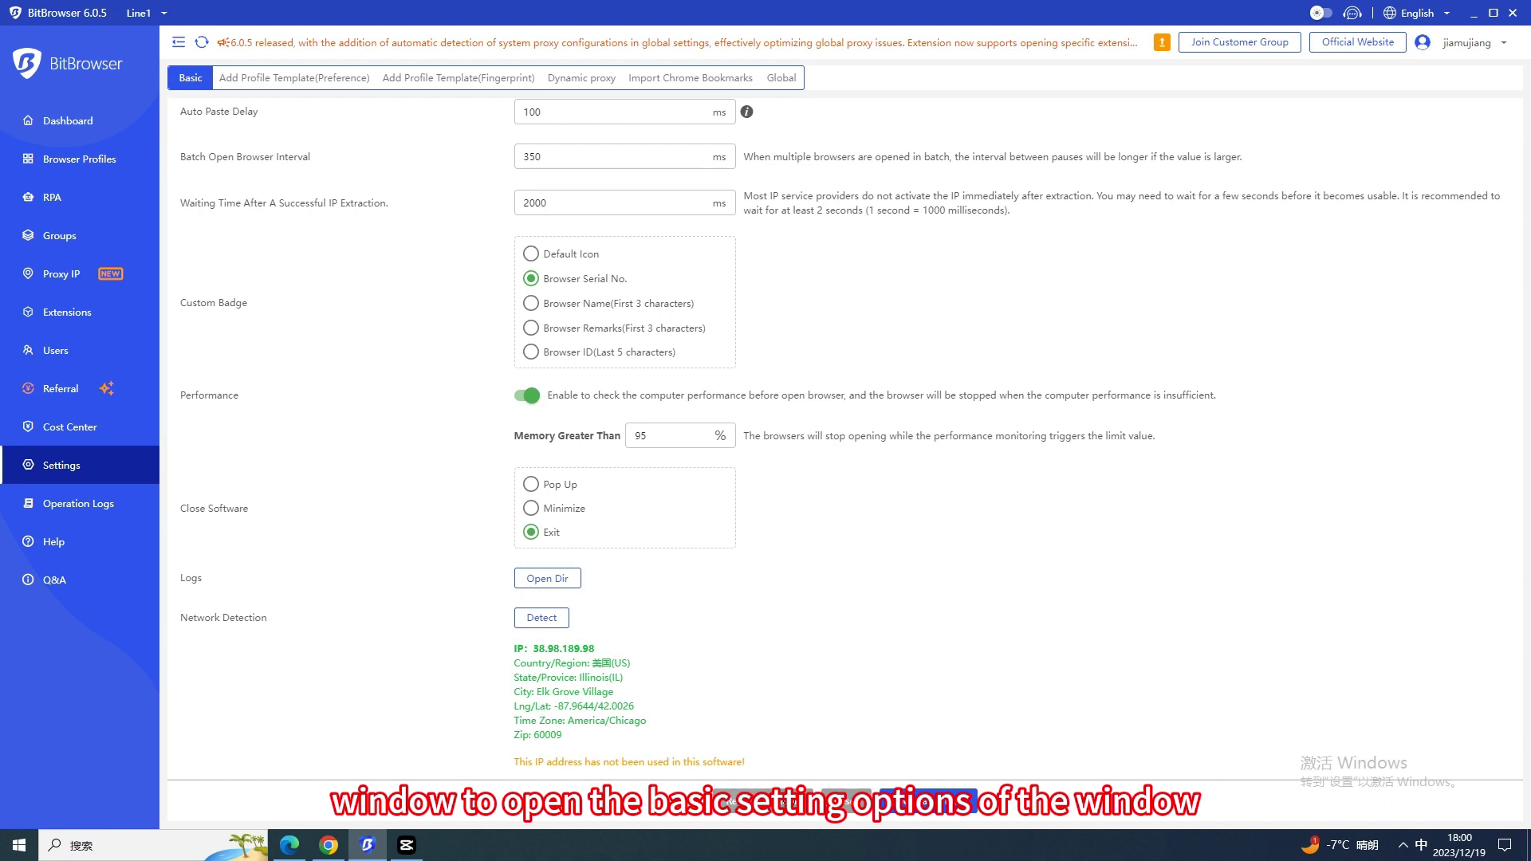
# Open a blank Add profile form and view the Platform list without choosing one
pyautogui.click(60, 162)
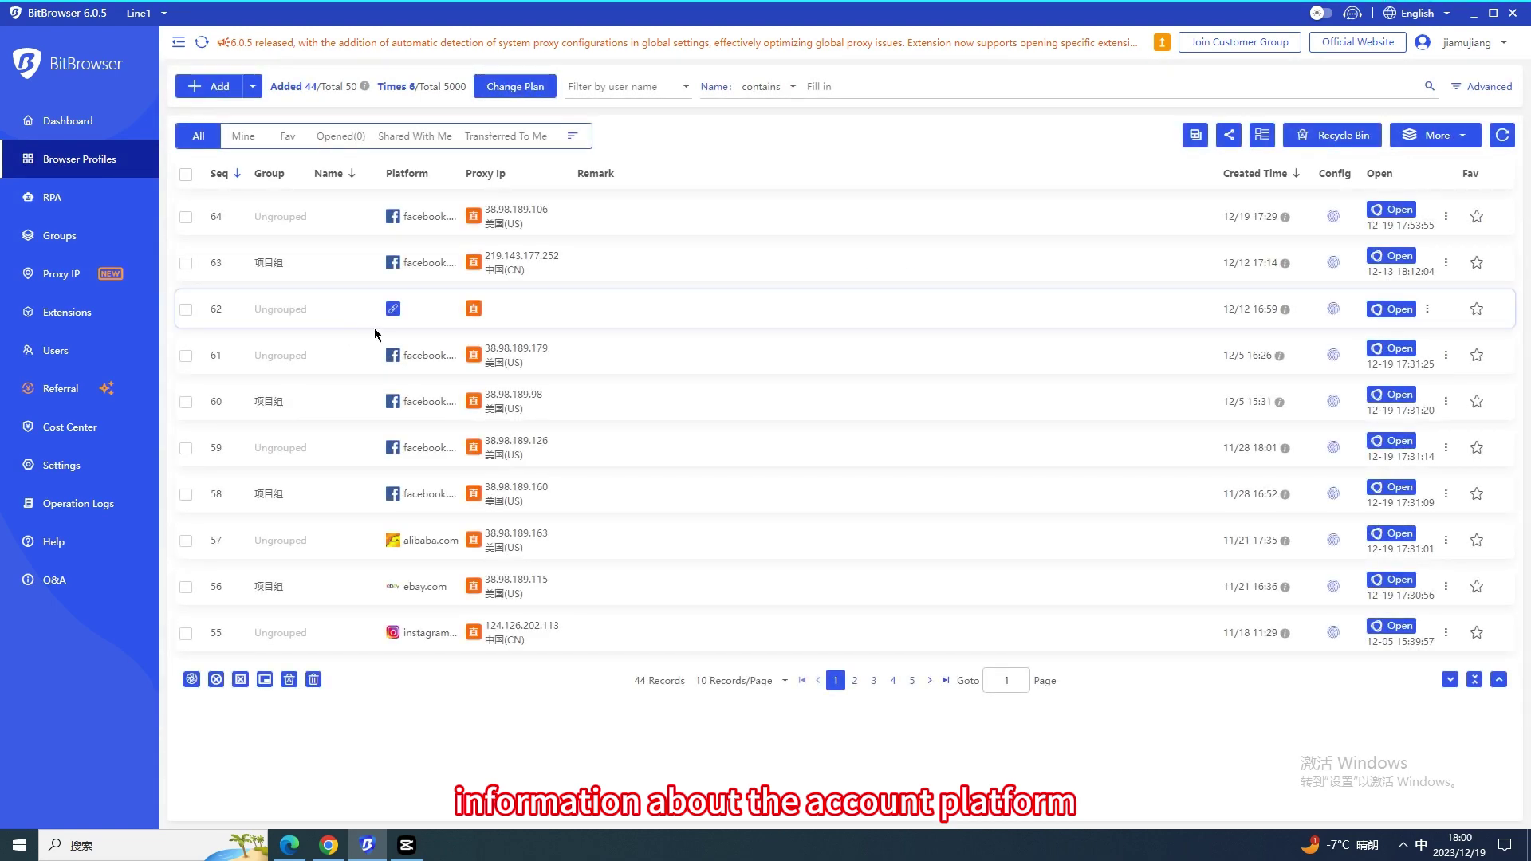
pyautogui.click(192, 94)
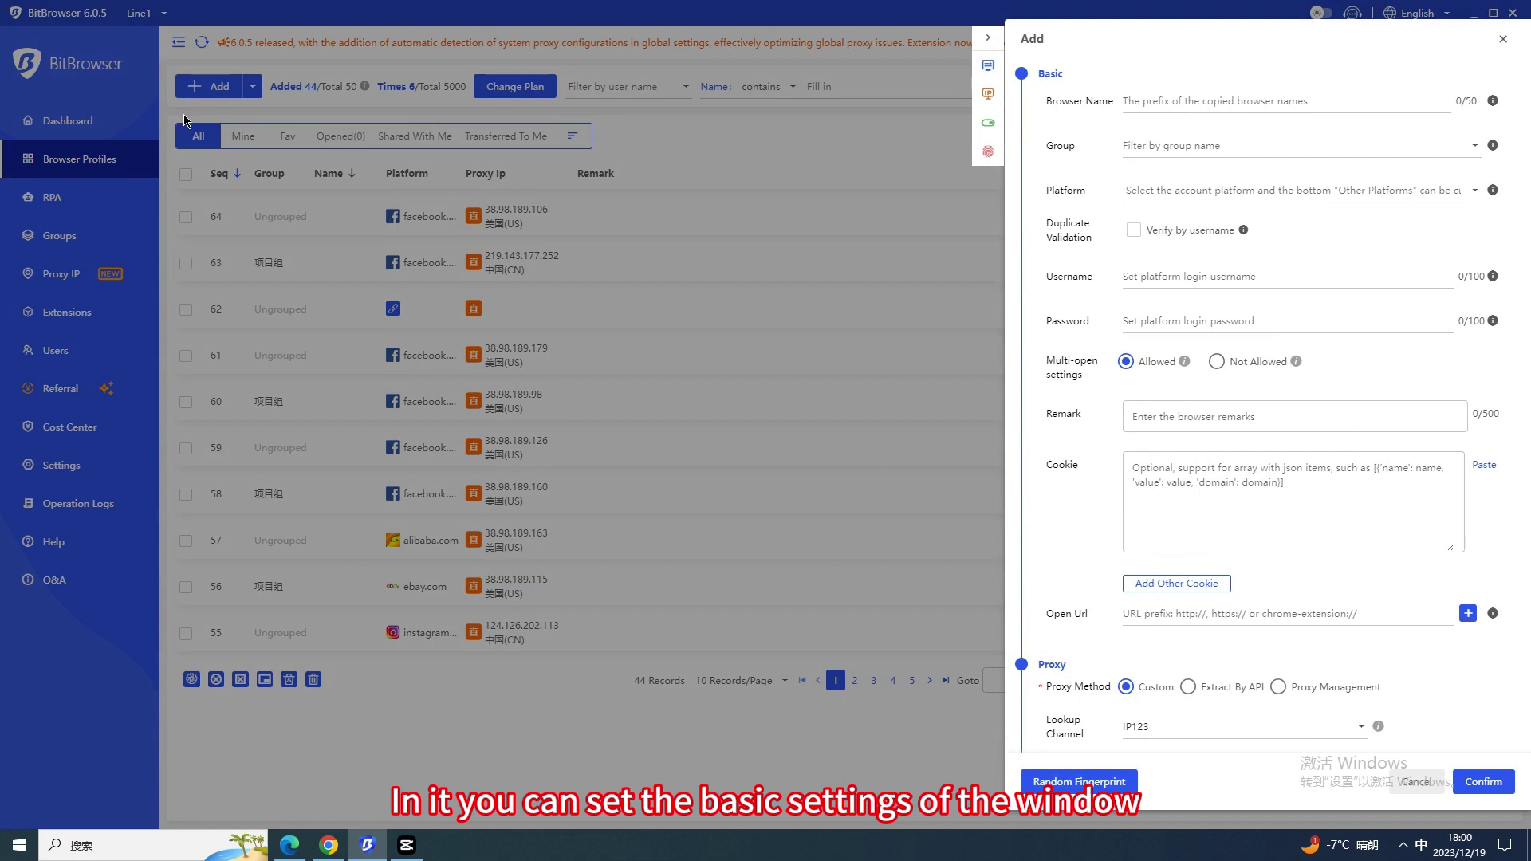
pyautogui.click(1155, 102)
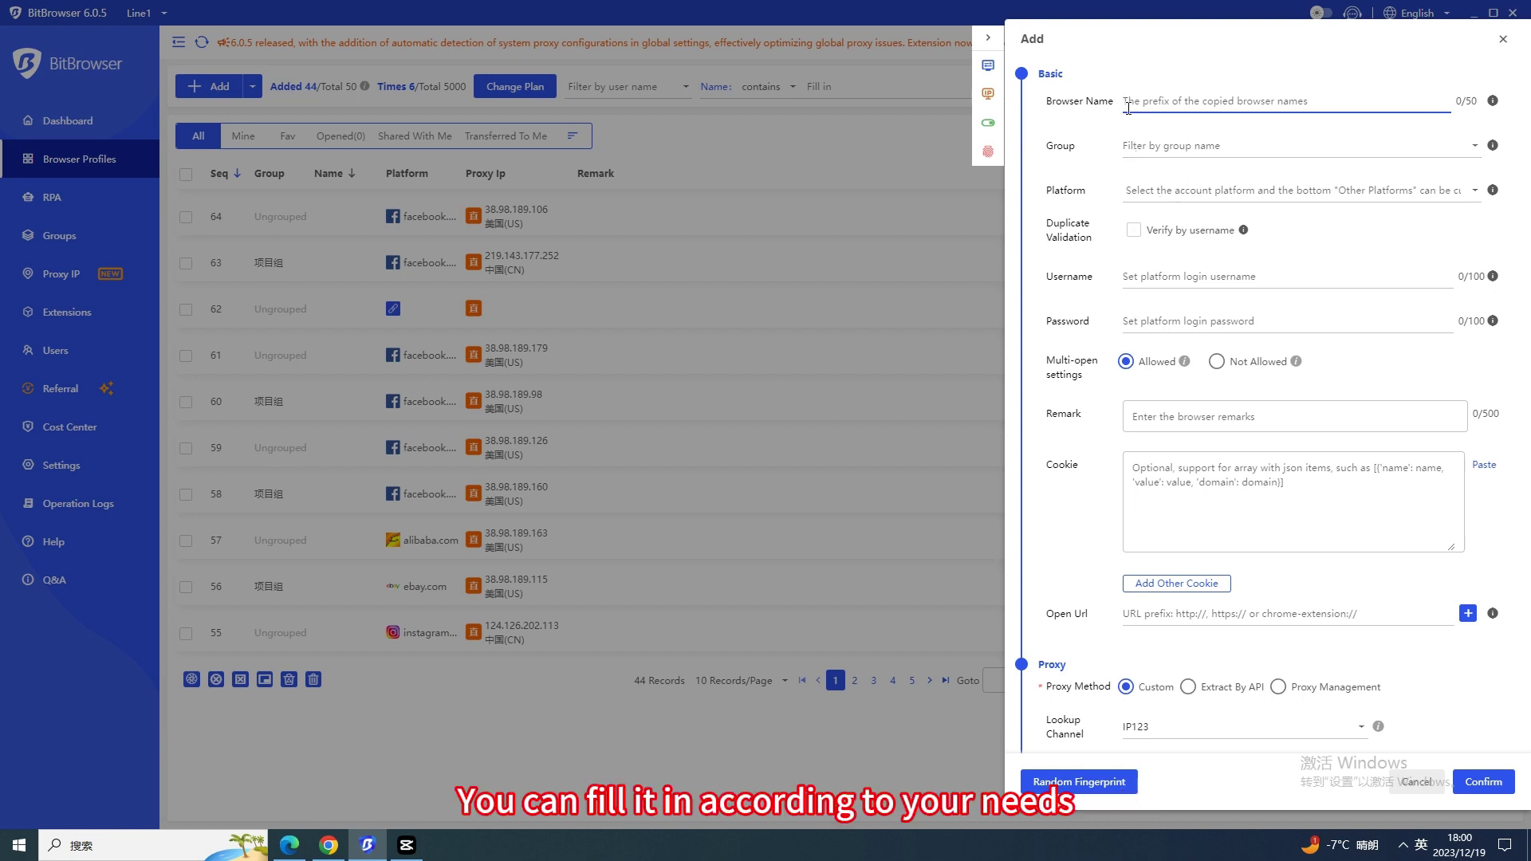
pyautogui.click(1181, 191)
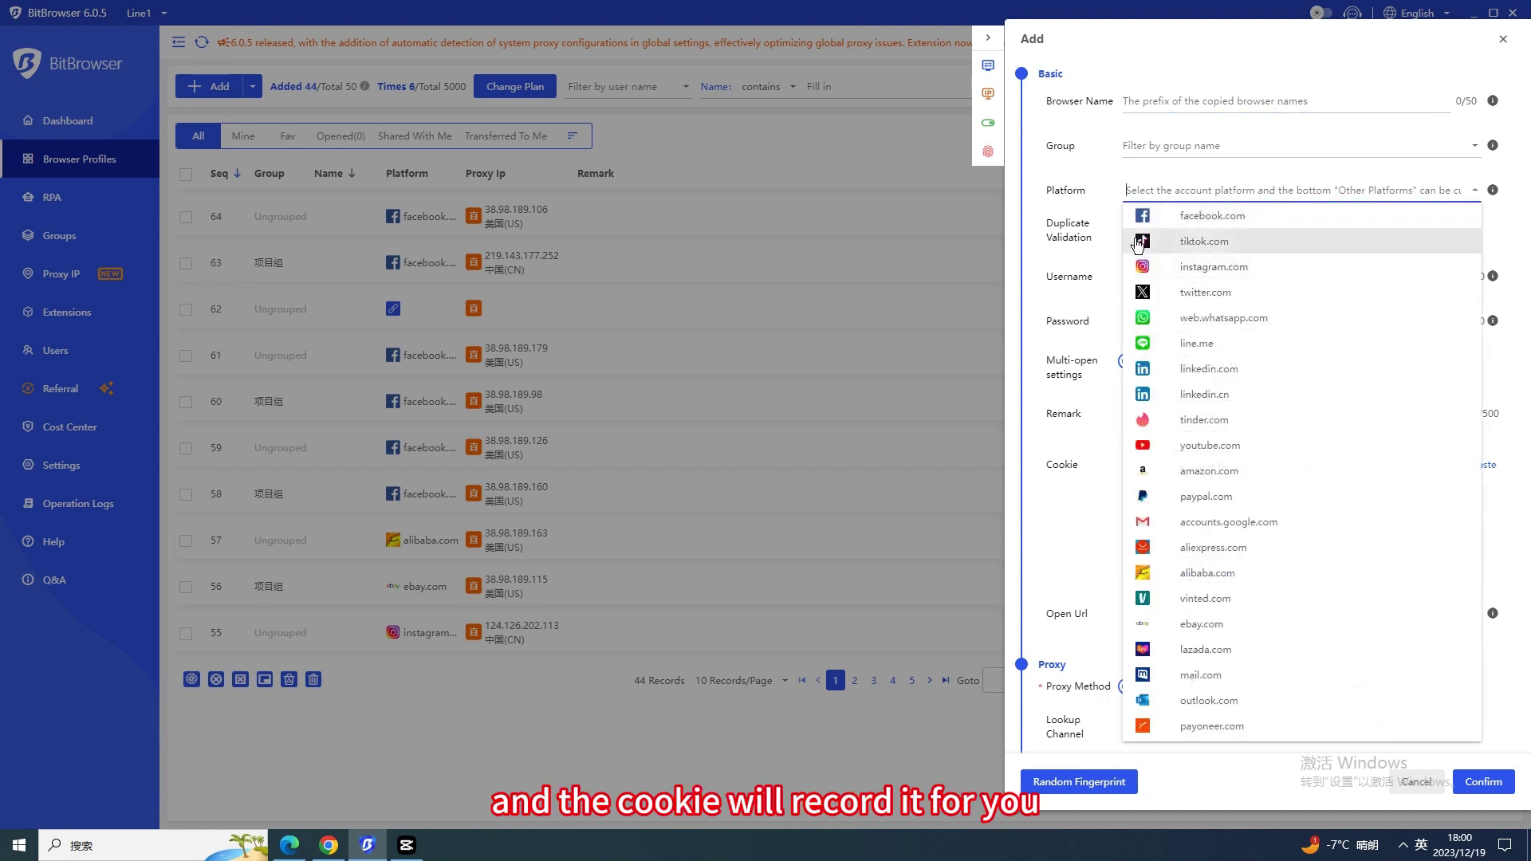
pyautogui.click(1107, 235)
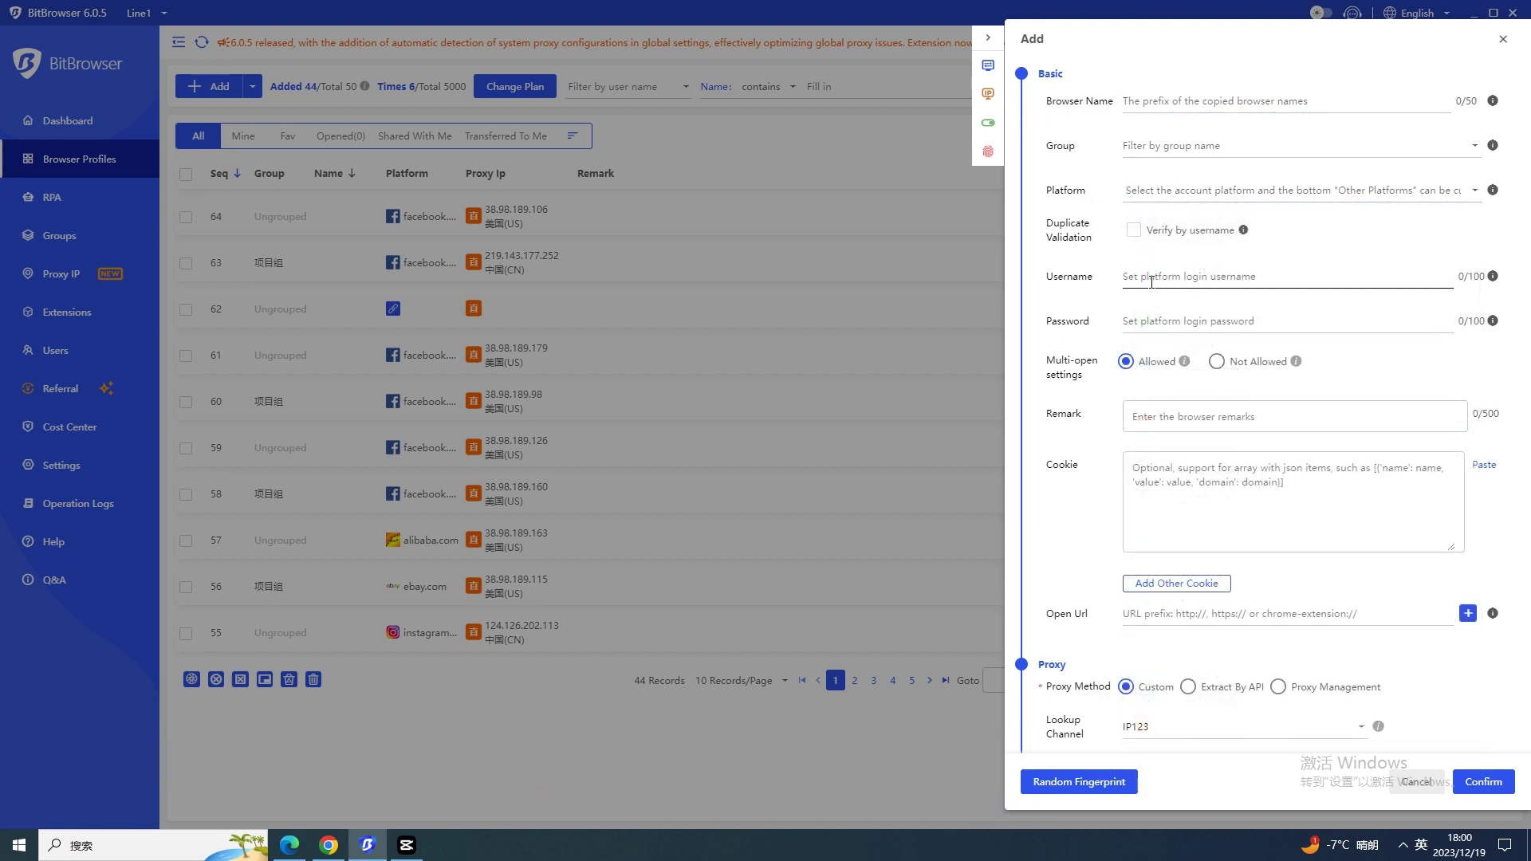
# Look over the password and cookie fields down to the Proxy section, left at no proxy
pyautogui.click(1174, 320)
pyautogui.moveTo(1036, 469); pyautogui.dragTo(1109, 483)
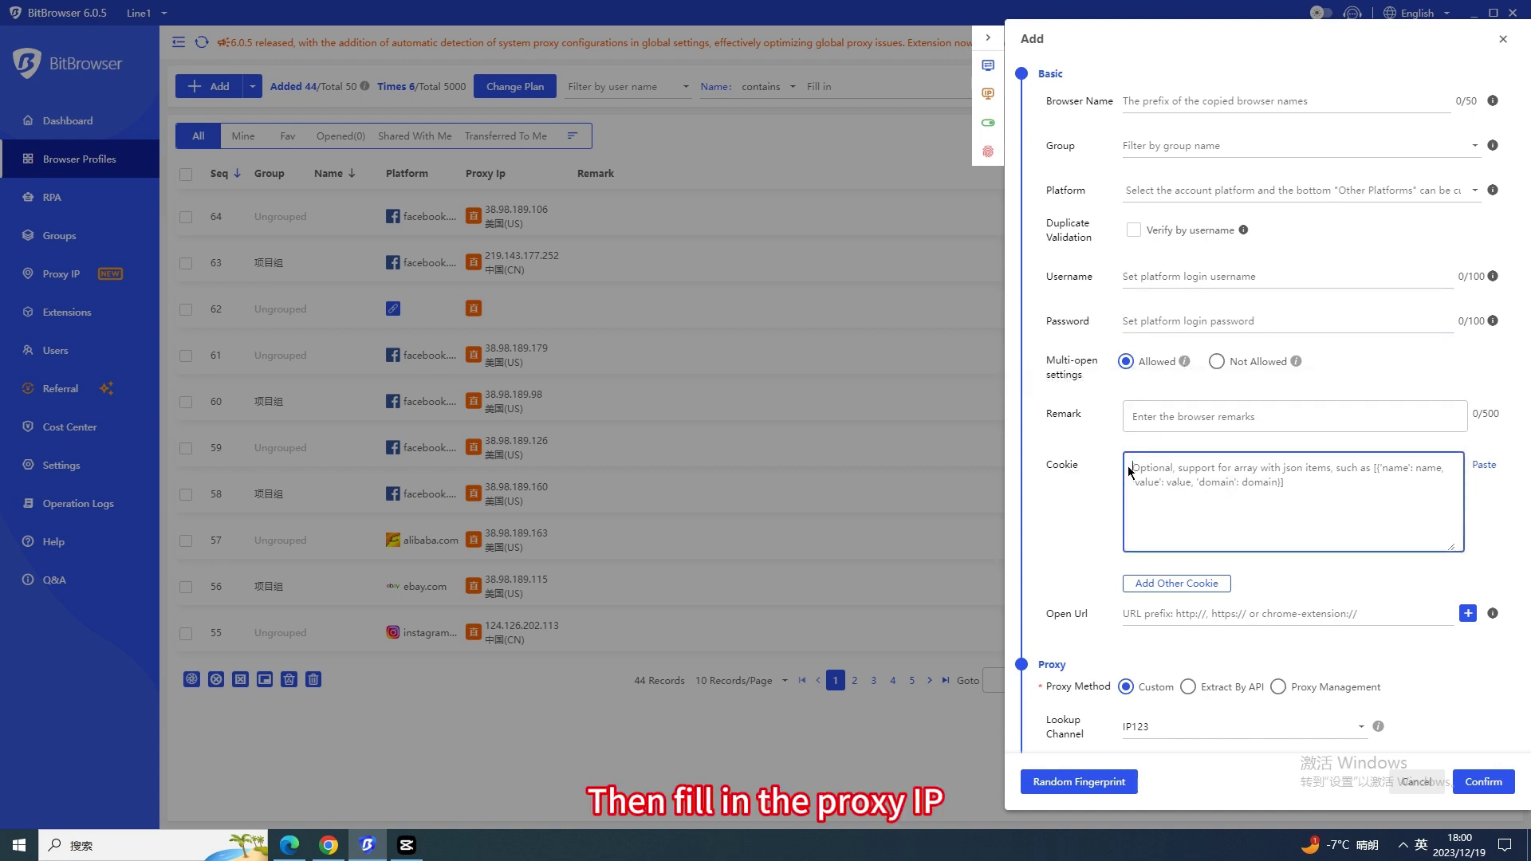
pyautogui.scroll(-2, 1131, 470)
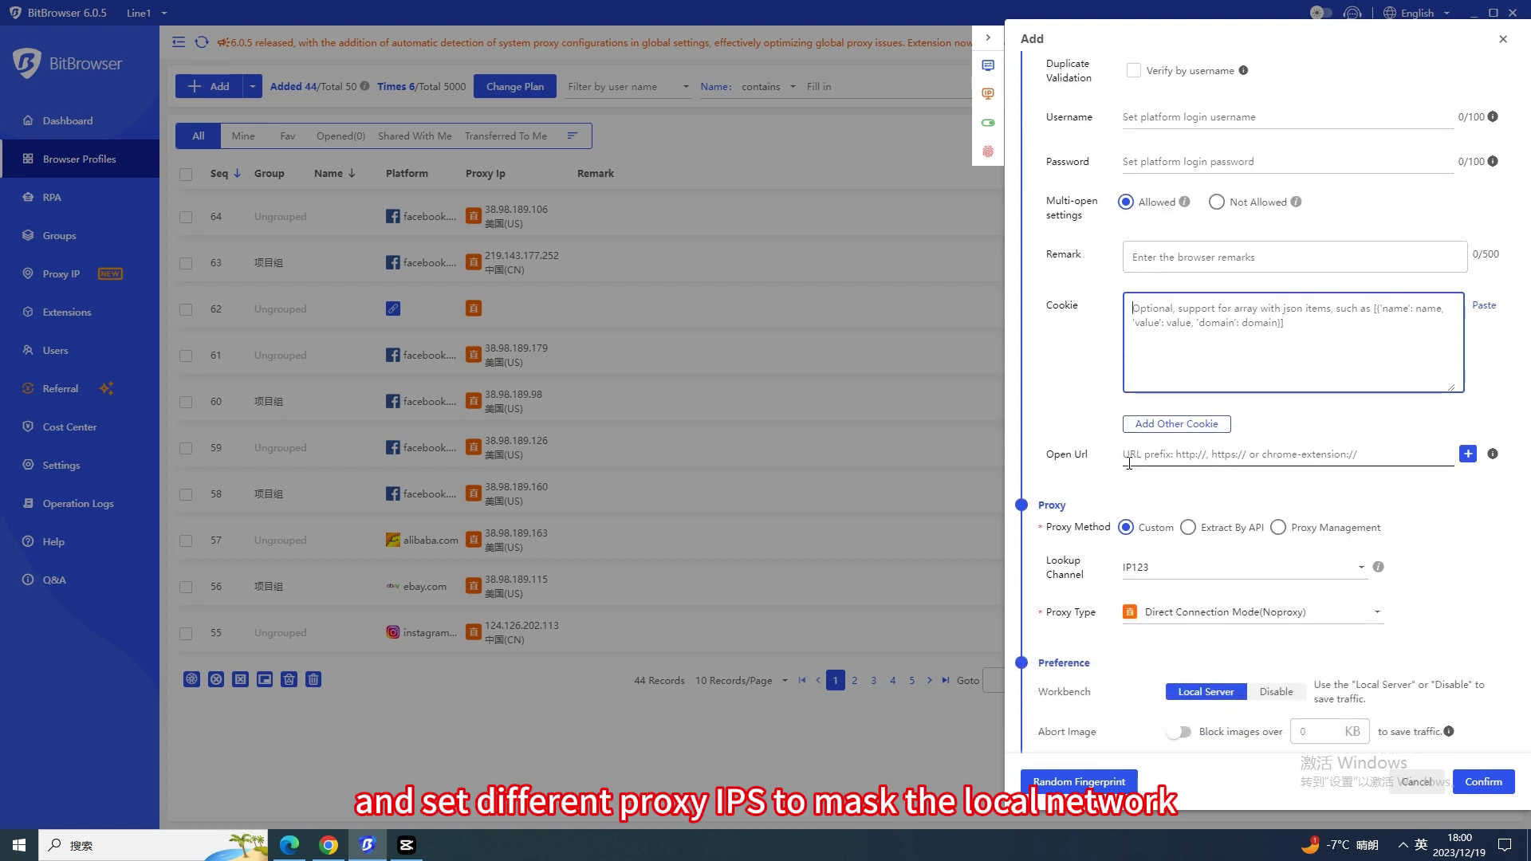
pyautogui.scroll(-1, 1130, 463)
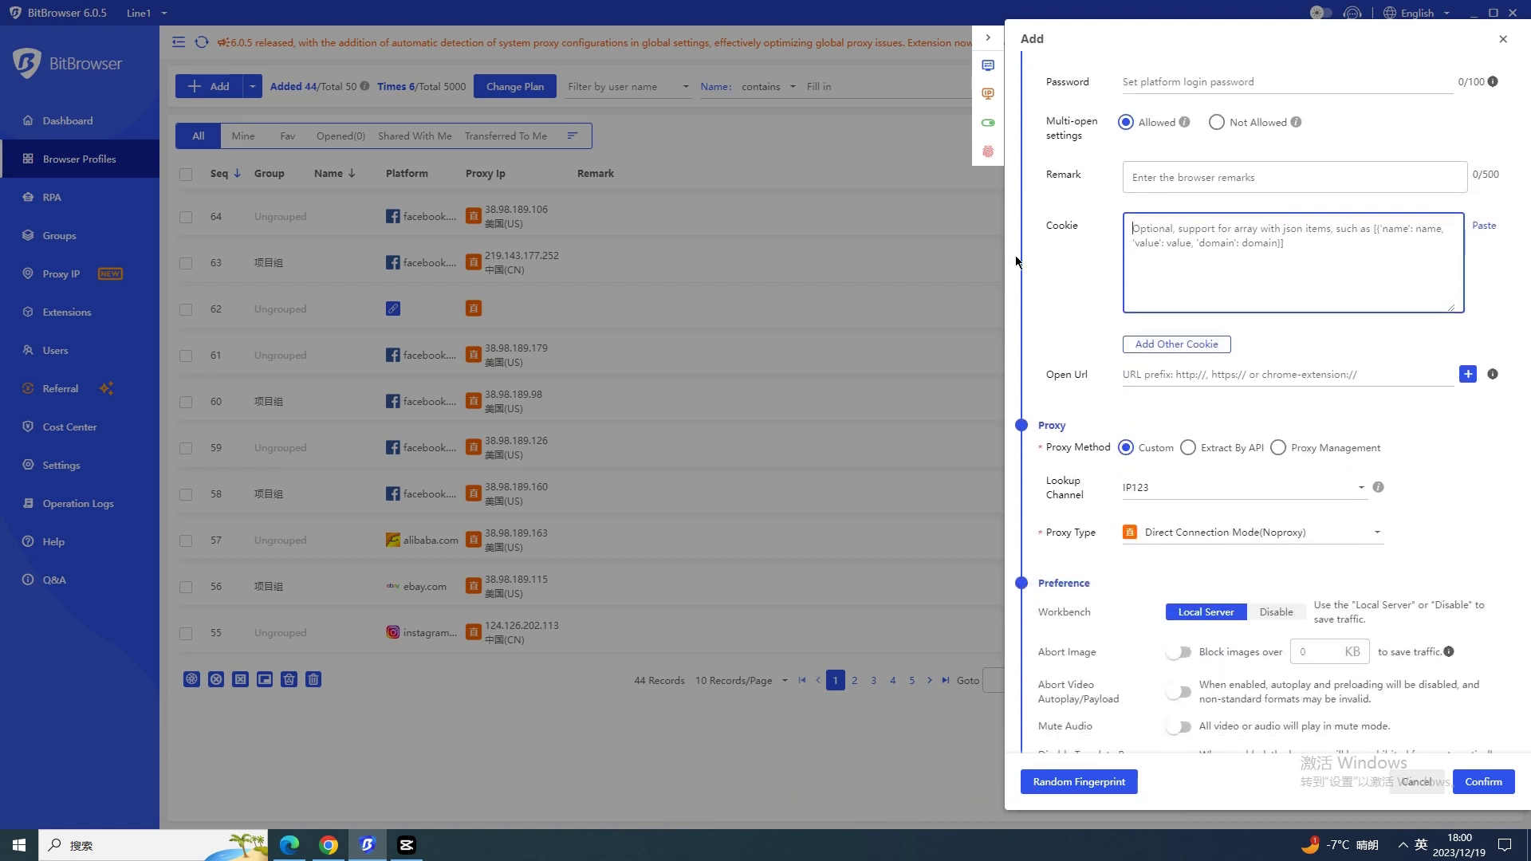
pyautogui.click(1051, 231)
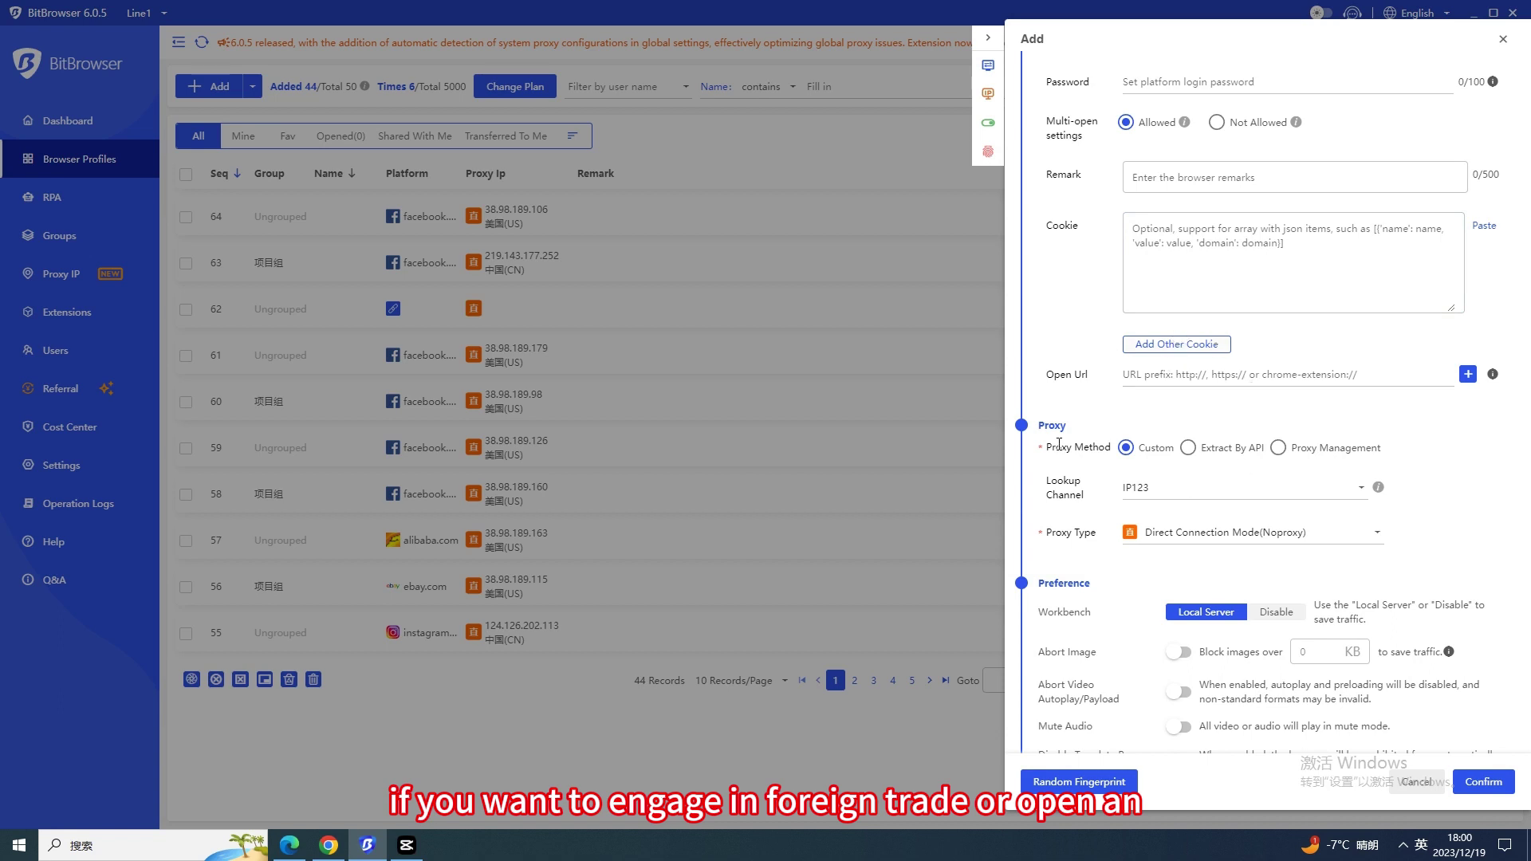
pyautogui.moveTo(1048, 427); pyautogui.dragTo(1073, 434)
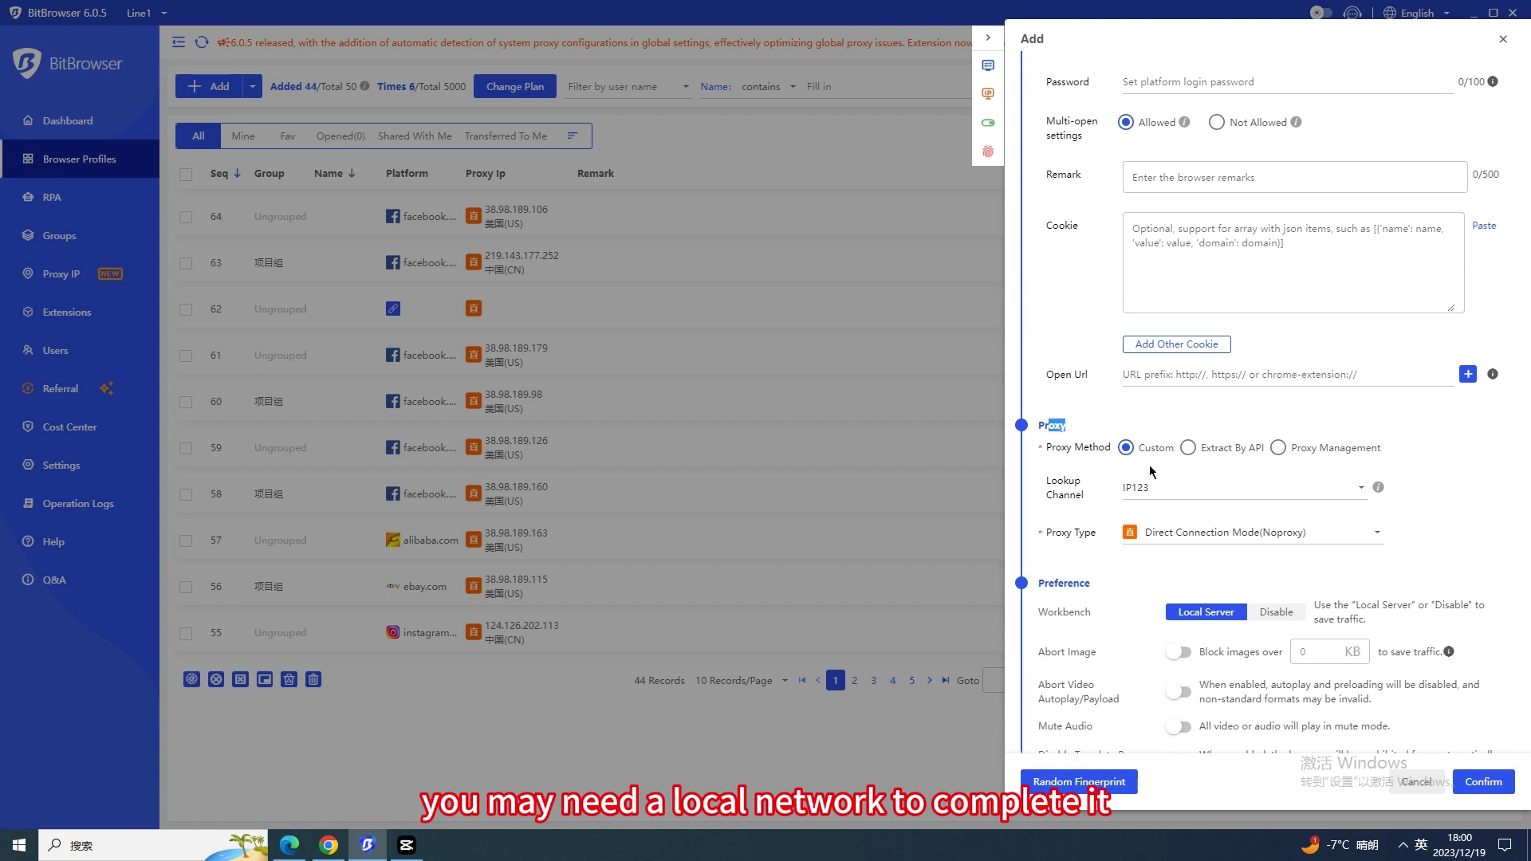
pyautogui.click(1188, 448)
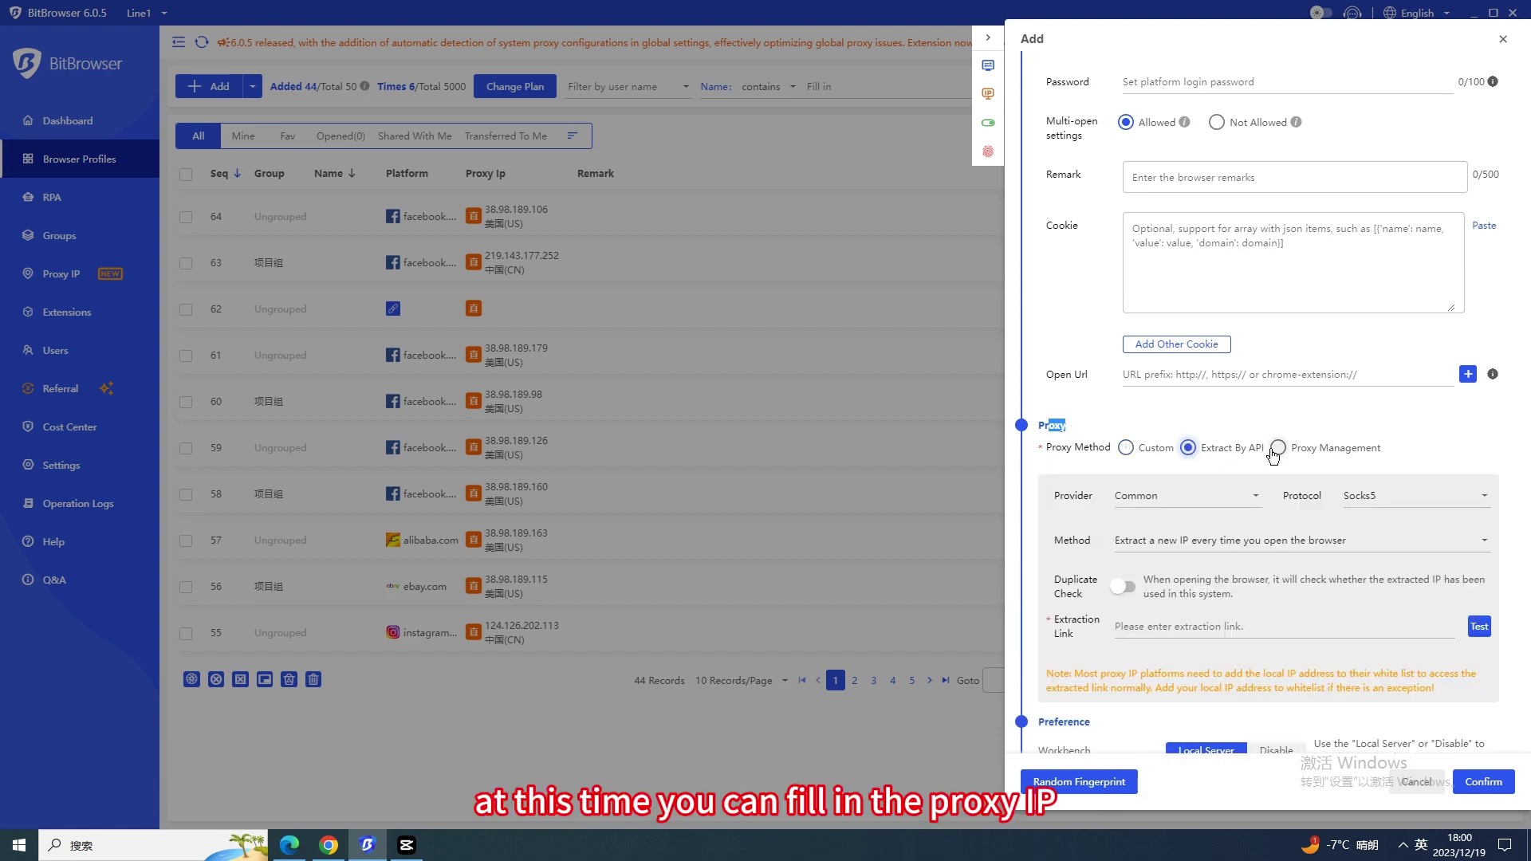
pyautogui.click(1218, 545)
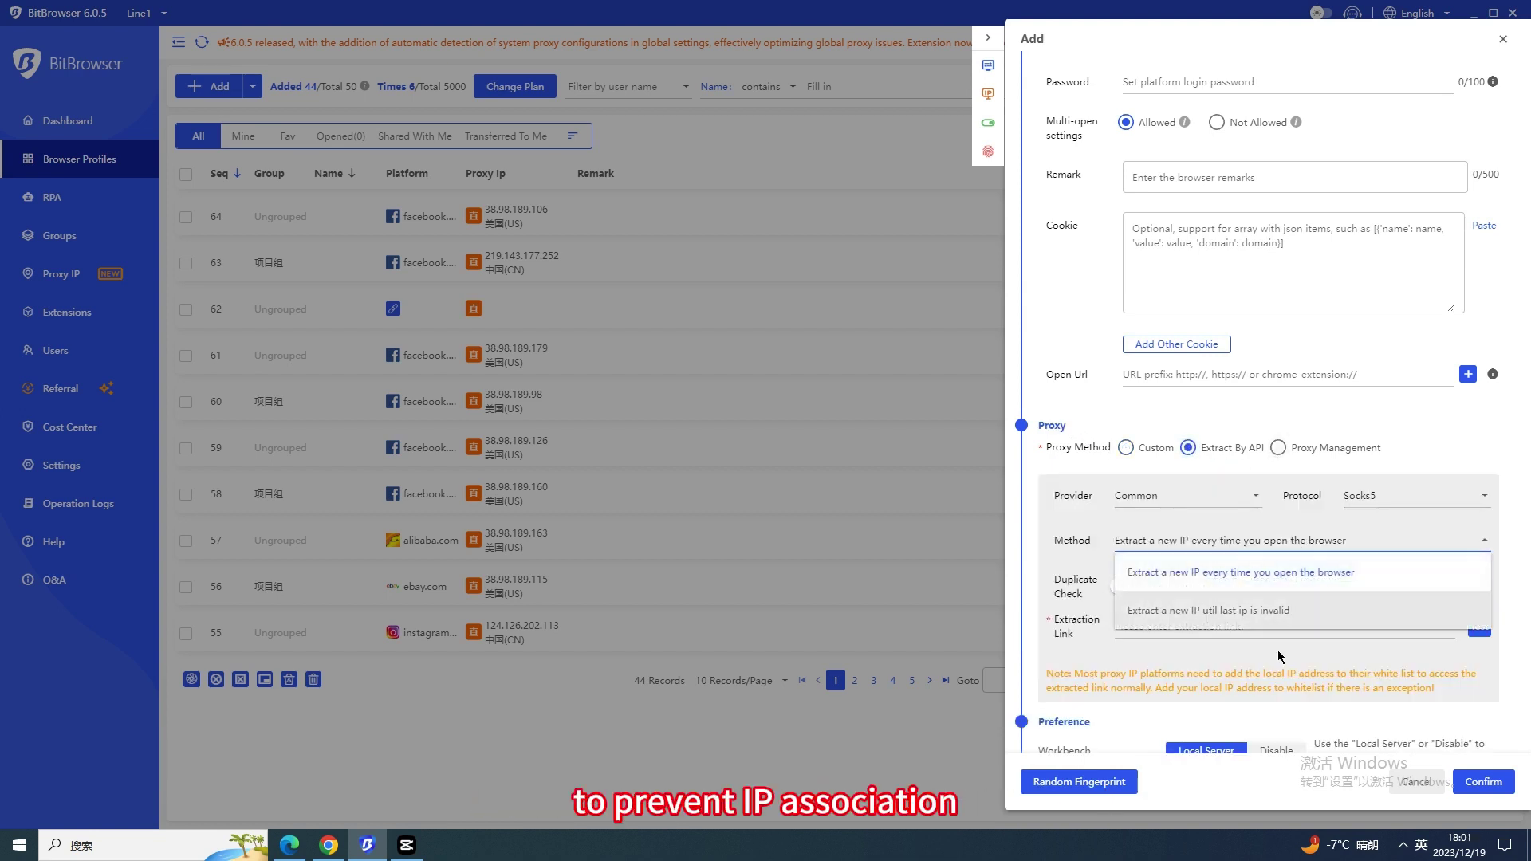
pyautogui.click(1279, 447)
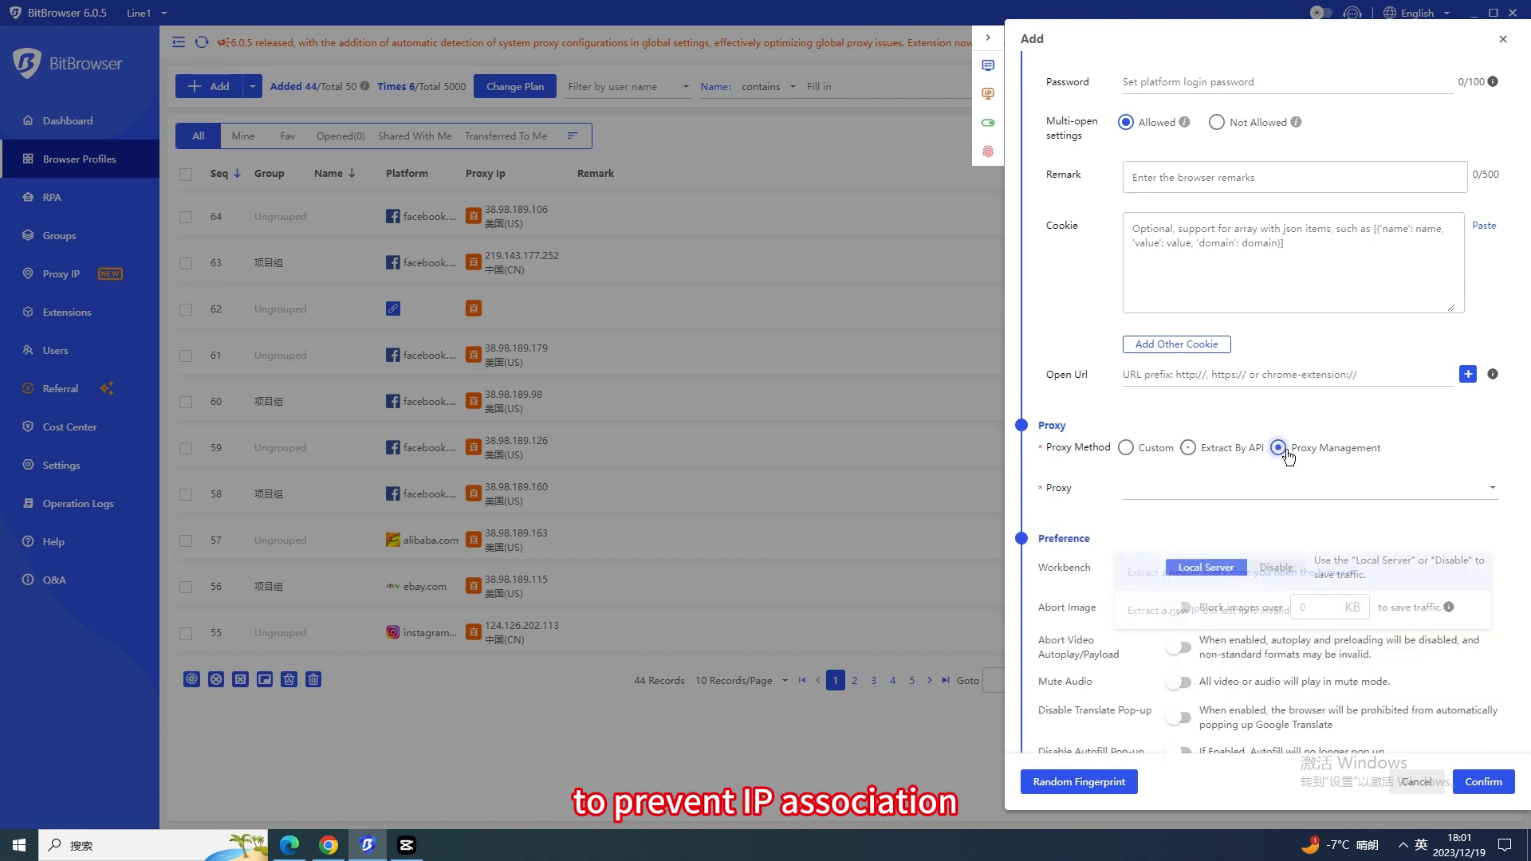
pyautogui.click(1125, 447)
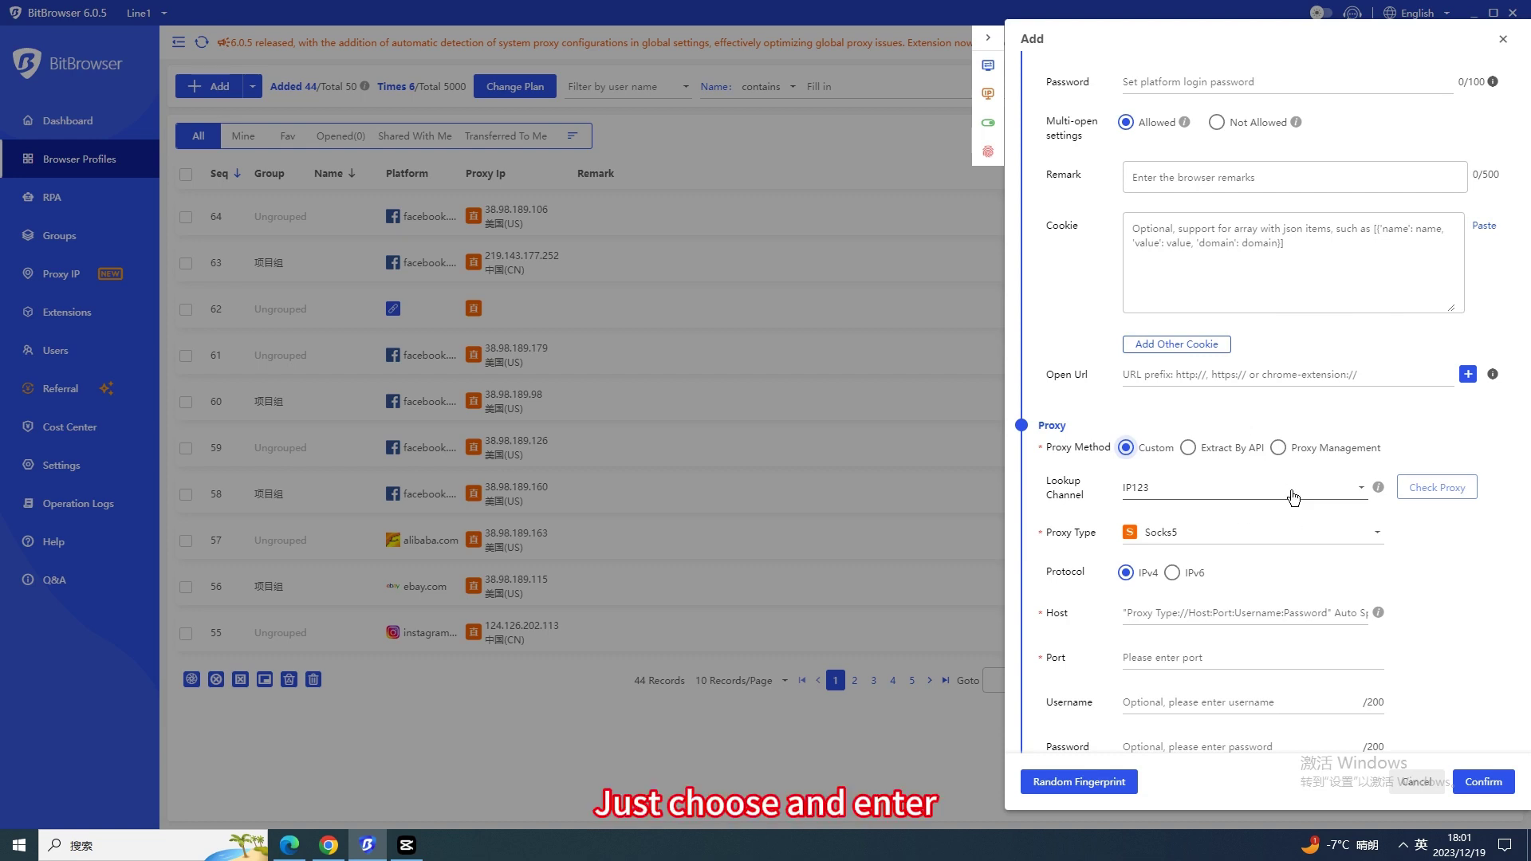
pyautogui.scroll(-1, 1286, 477)
pyautogui.click(1276, 453)
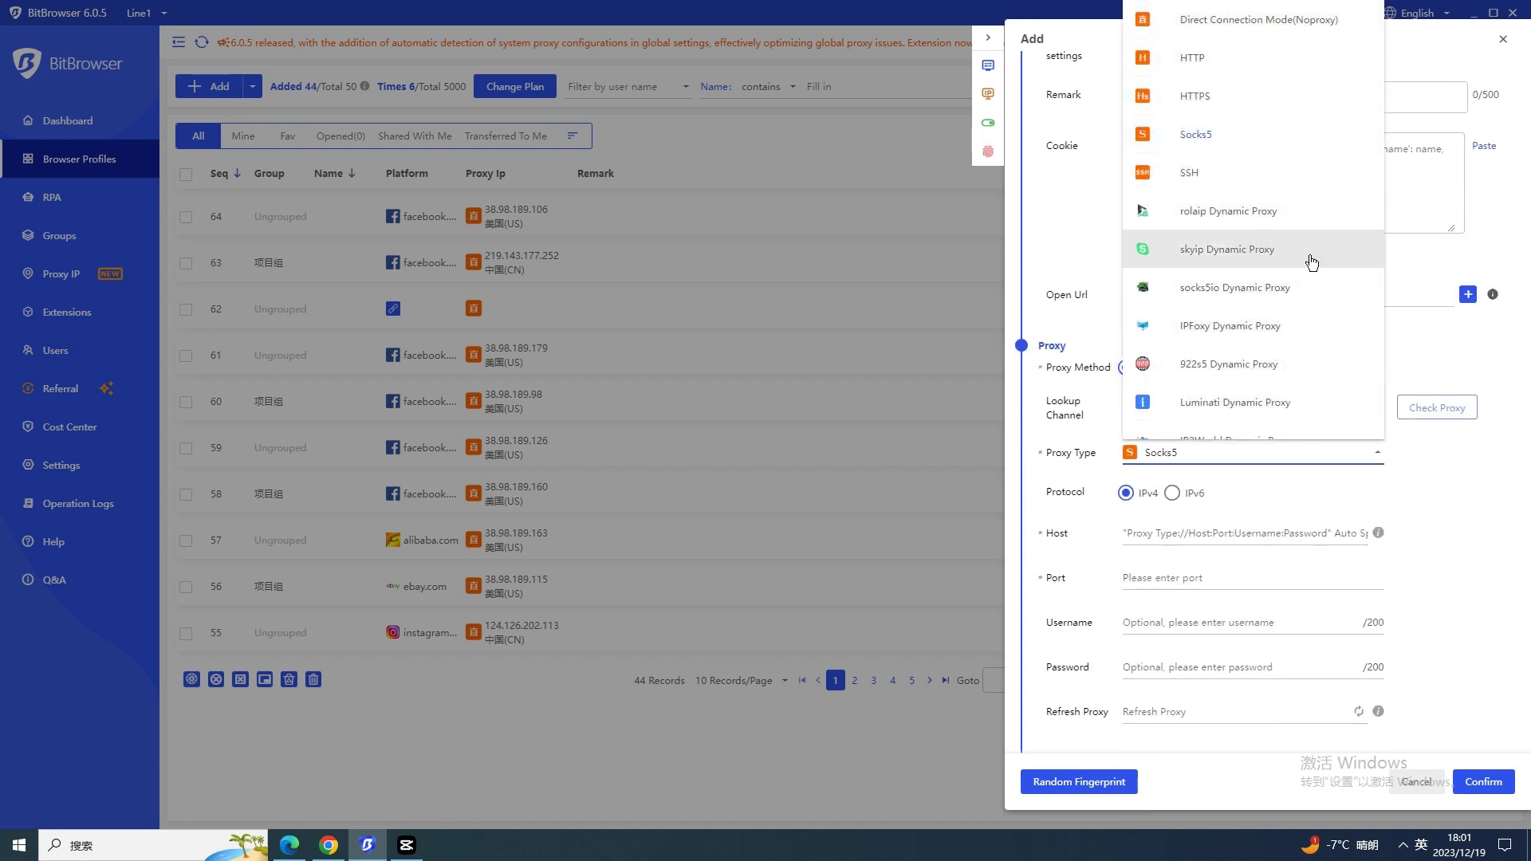
pyautogui.scroll(-1, 1312, 262)
pyautogui.scroll(1, 1190, 67)
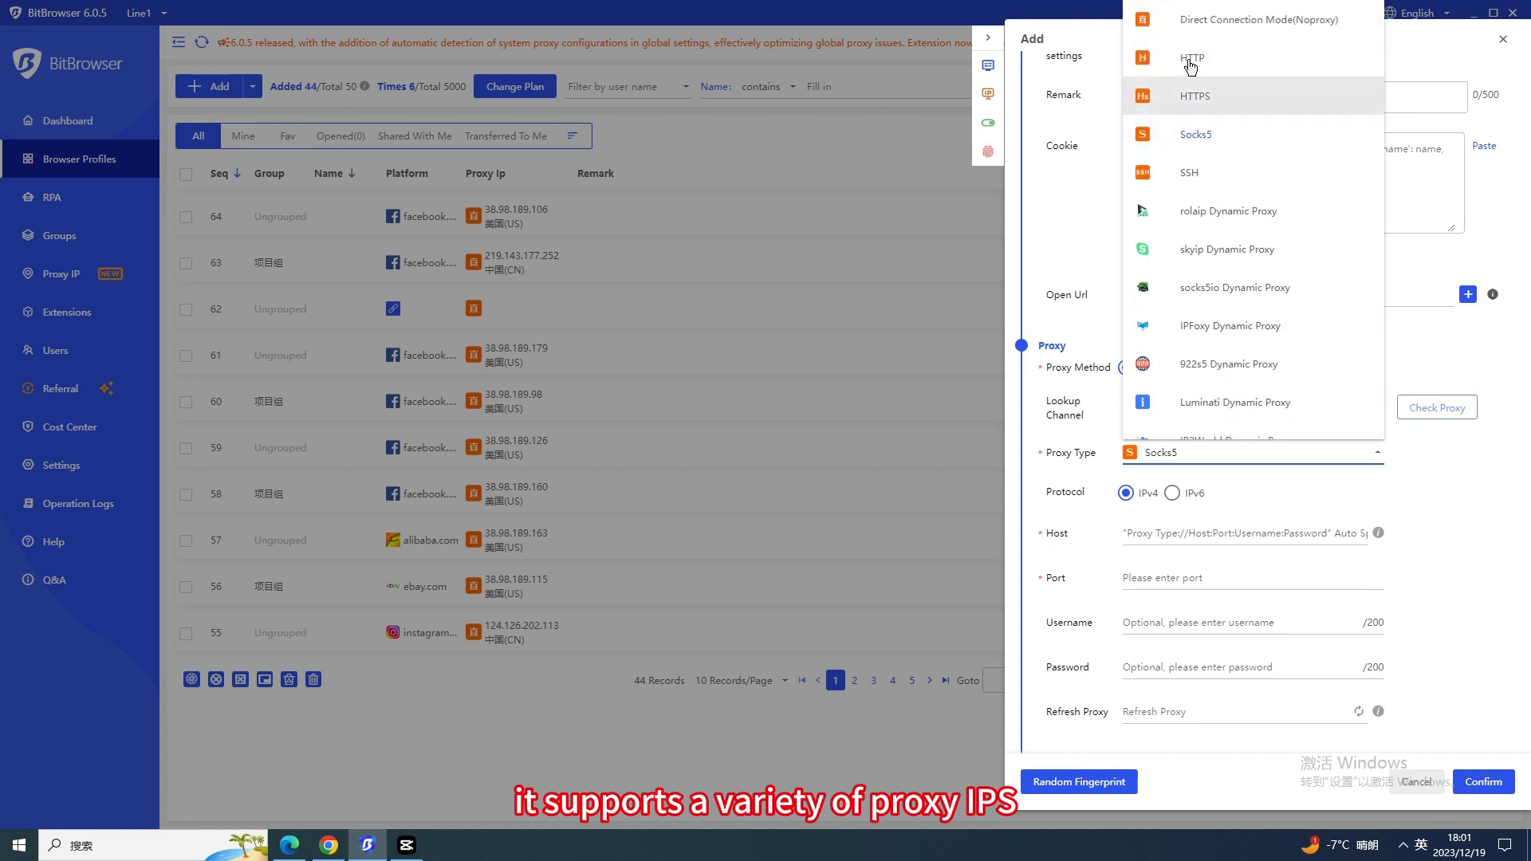
pyautogui.click(1194, 22)
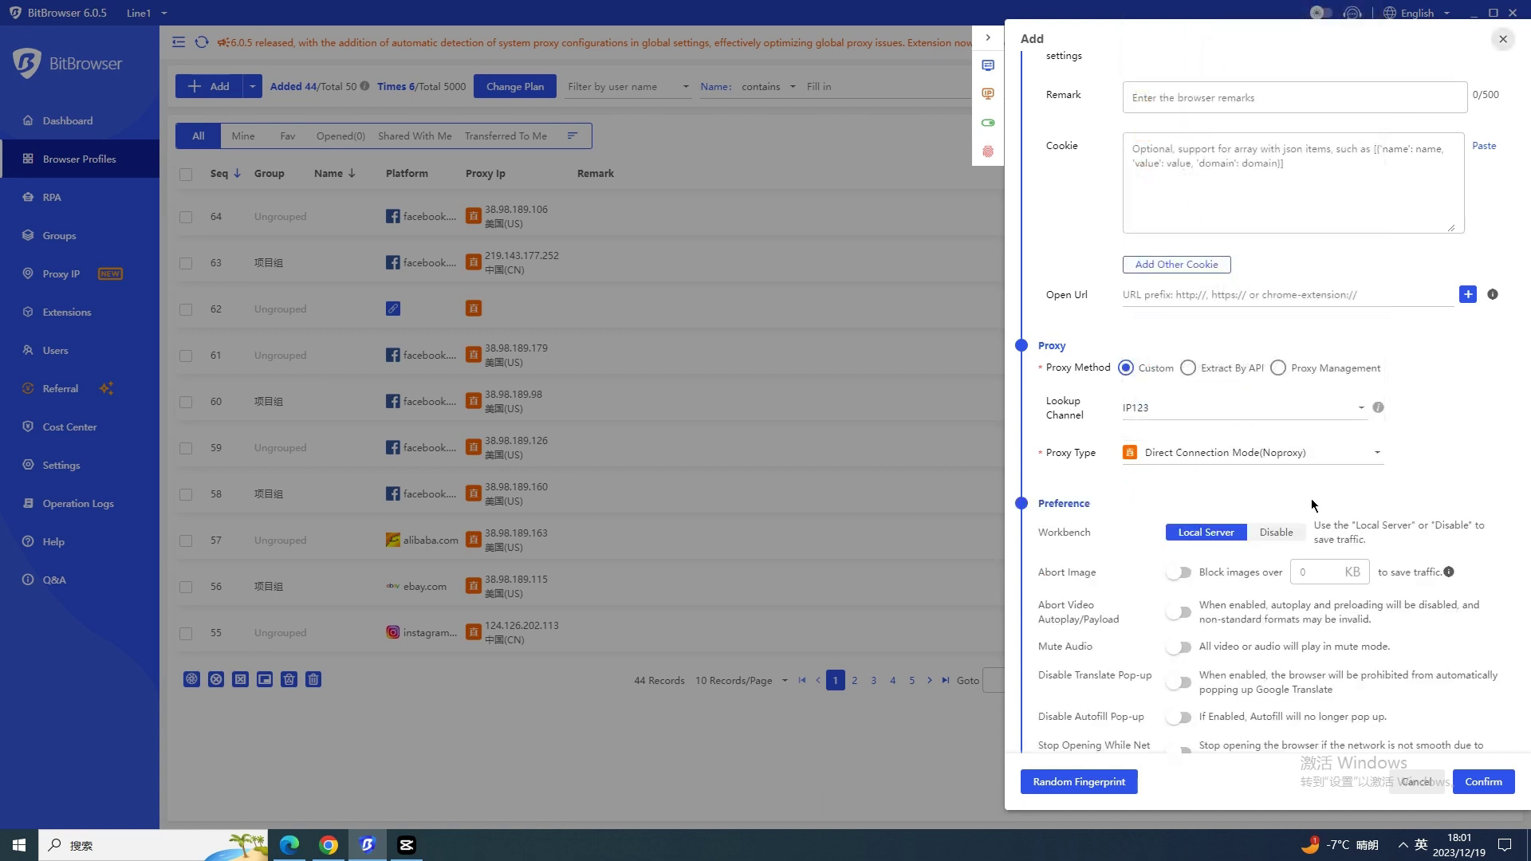
# Review the Preference section and the Stop Opening When IP Changes option
pyautogui.scroll(-2, 1309, 495)
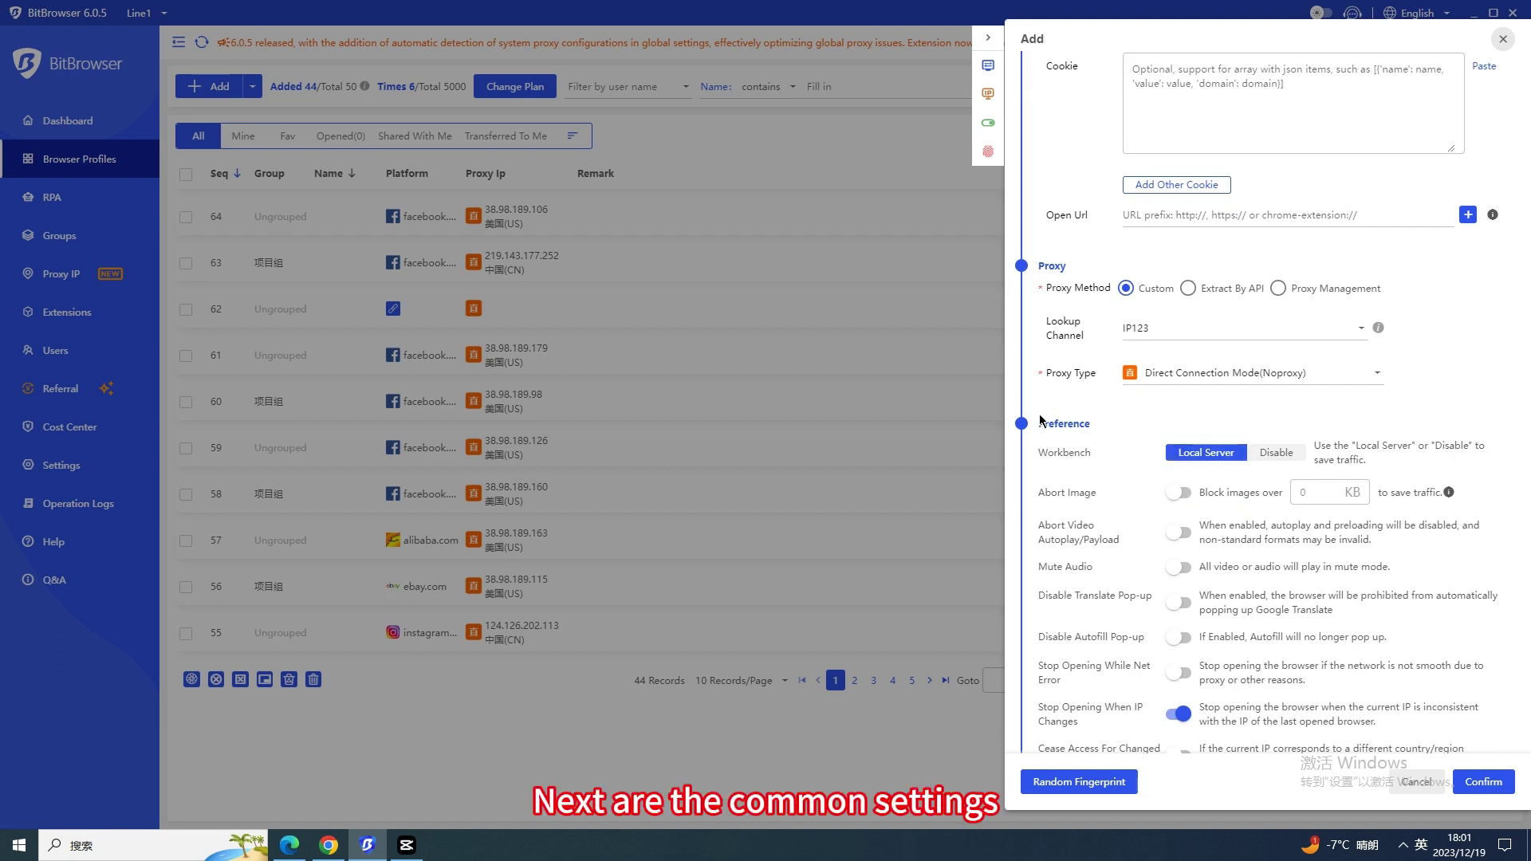
pyautogui.moveTo(1061, 420); pyautogui.dragTo(1105, 435)
pyautogui.click(1102, 446)
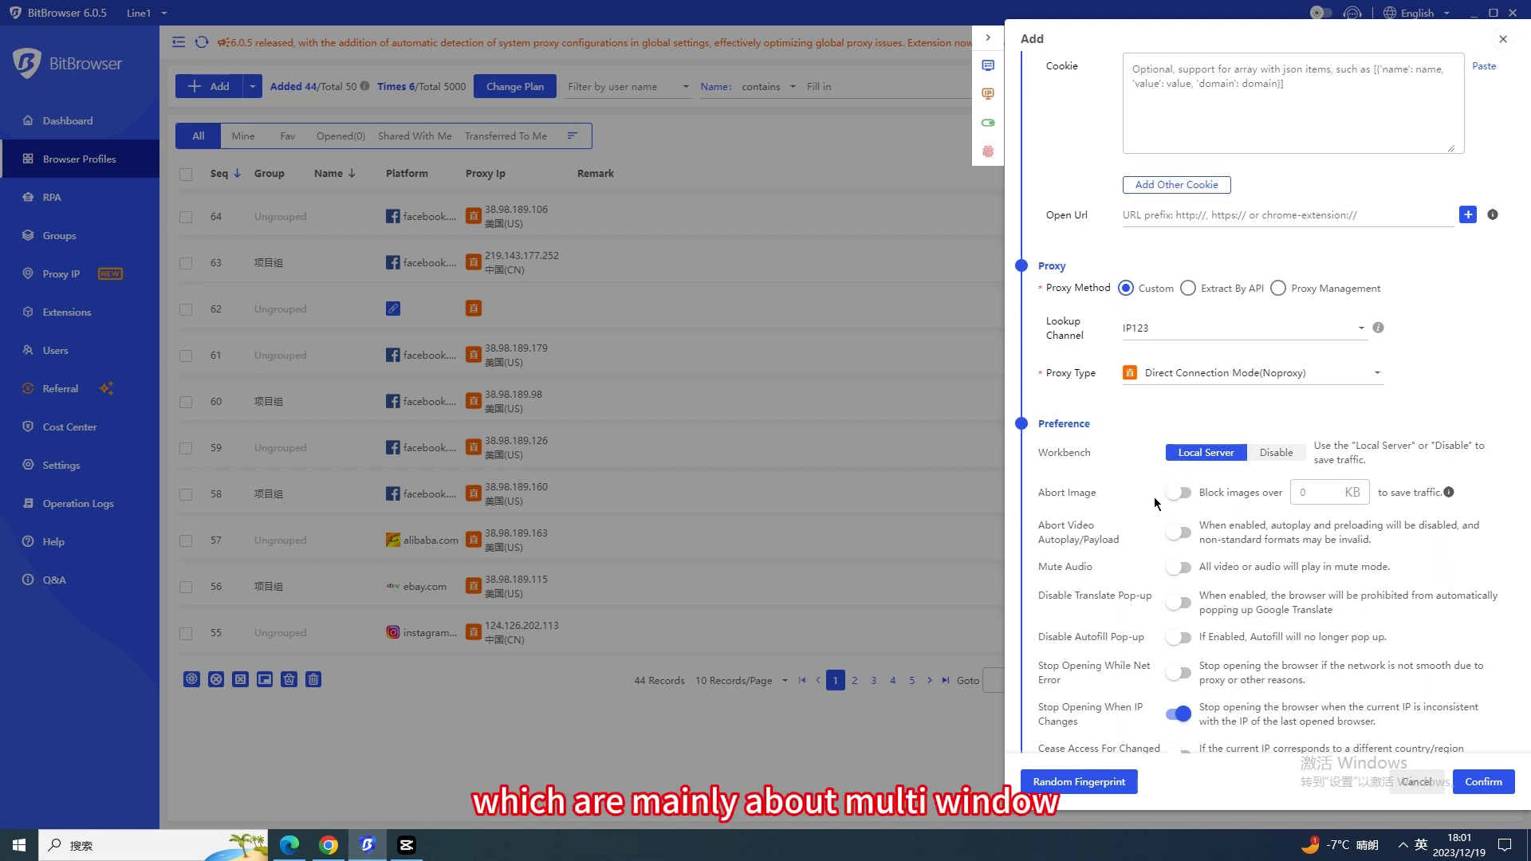
pyautogui.scroll(-2, 1155, 503)
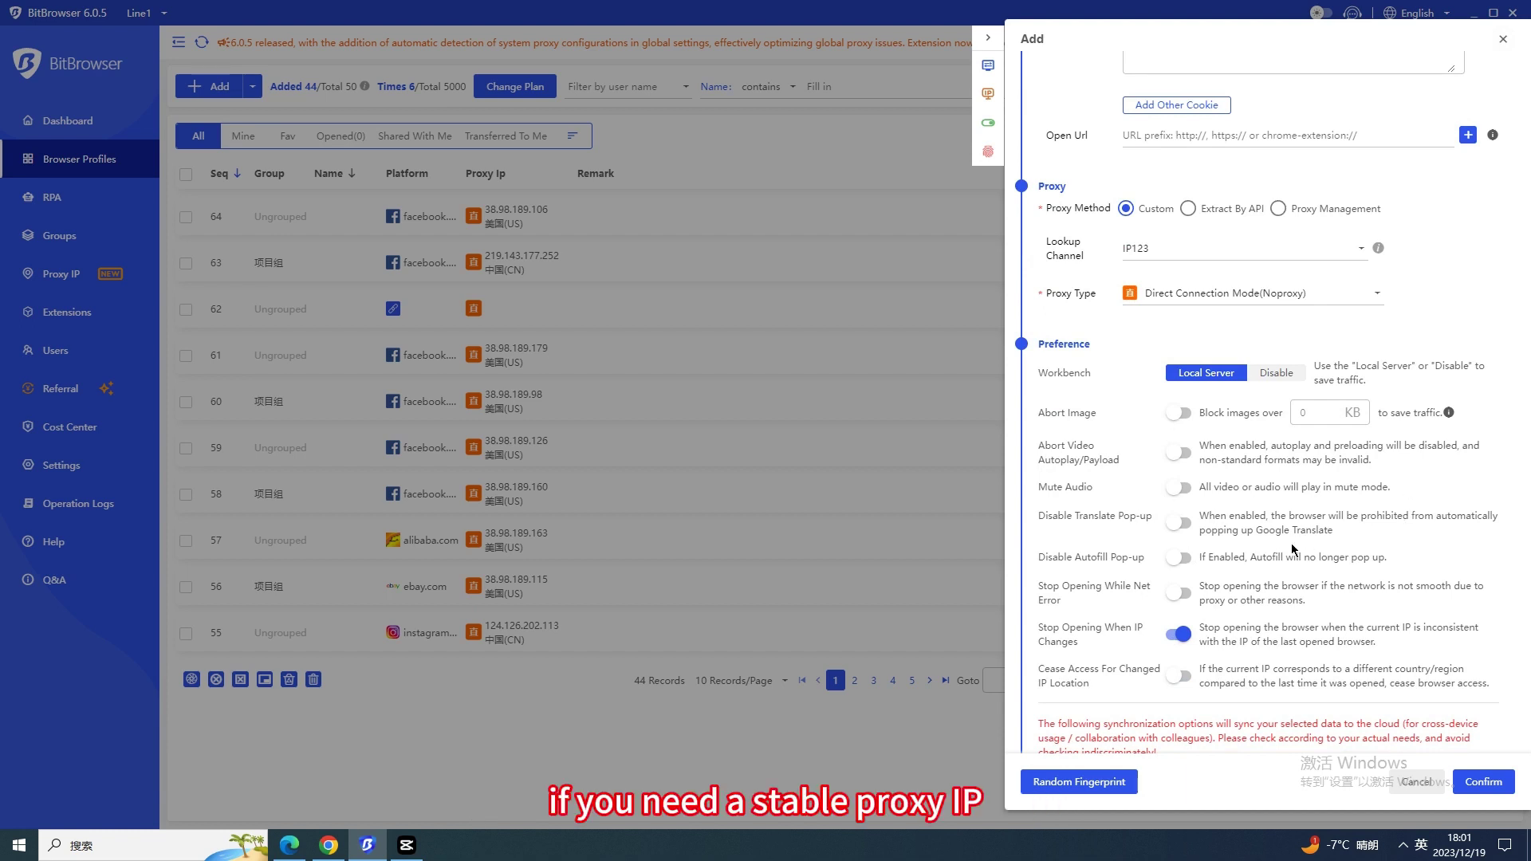
pyautogui.scroll(-2, 1293, 550)
pyautogui.moveTo(1039, 549)
pyautogui.mouseDown()
pyautogui.moveTo(1105, 584)
pyautogui.moveTo(1039, 550)
pyautogui.mouseUp()
pyautogui.click(1057, 556)
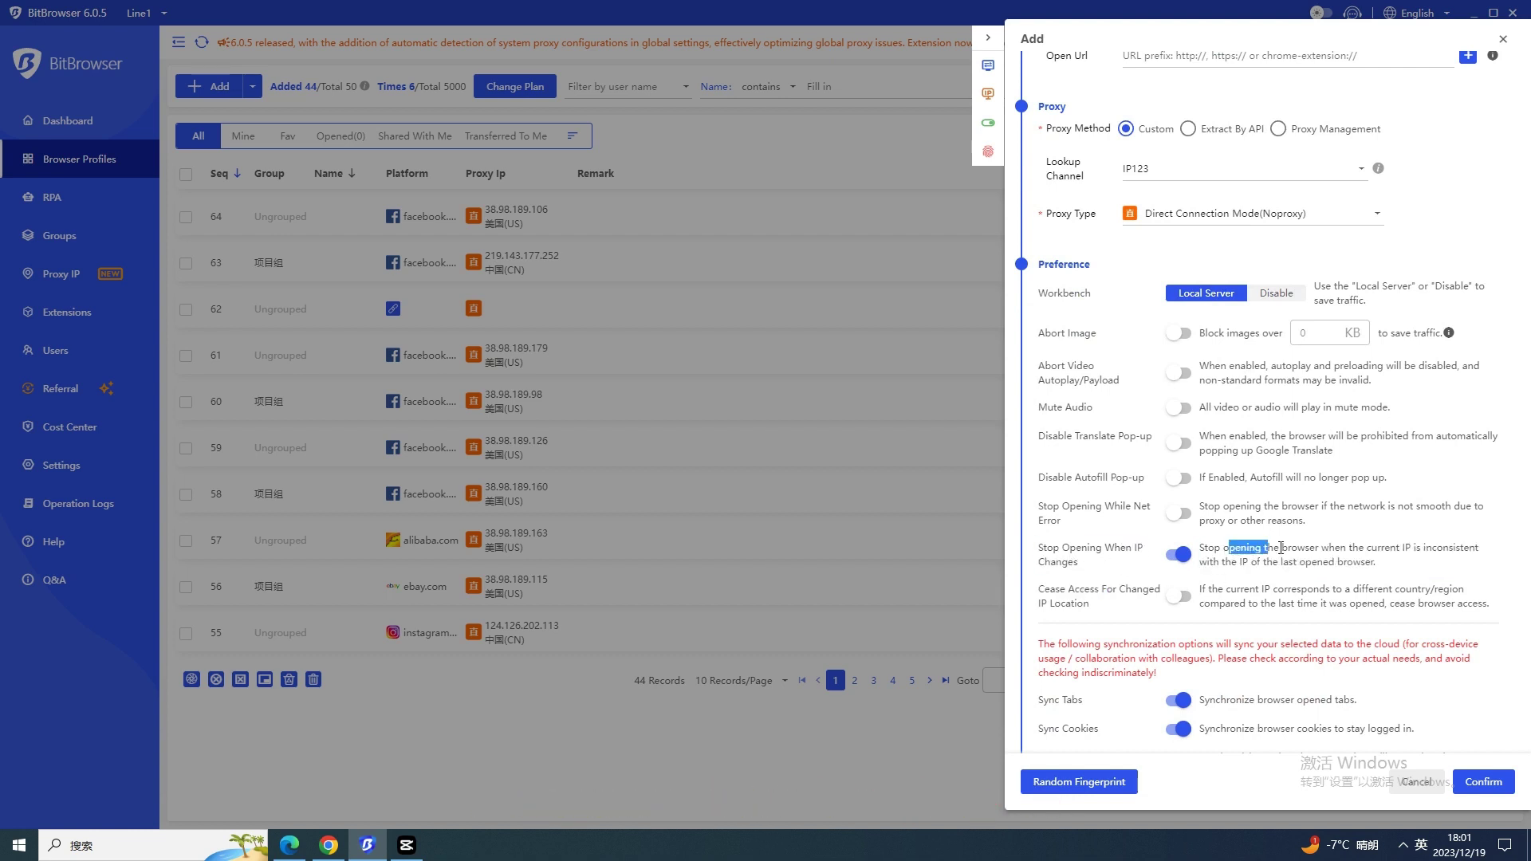
pyautogui.moveTo(1233, 559); pyautogui.dragTo(1423, 568)
pyautogui.click(1435, 582)
# Continue past the sync and cache toggles to the Fingerprint section (kernel 118, Windows)
pyautogui.scroll(-1, 1244, 597)
pyautogui.scroll(-1, 1252, 595)
pyautogui.scroll(-2, 1292, 590)
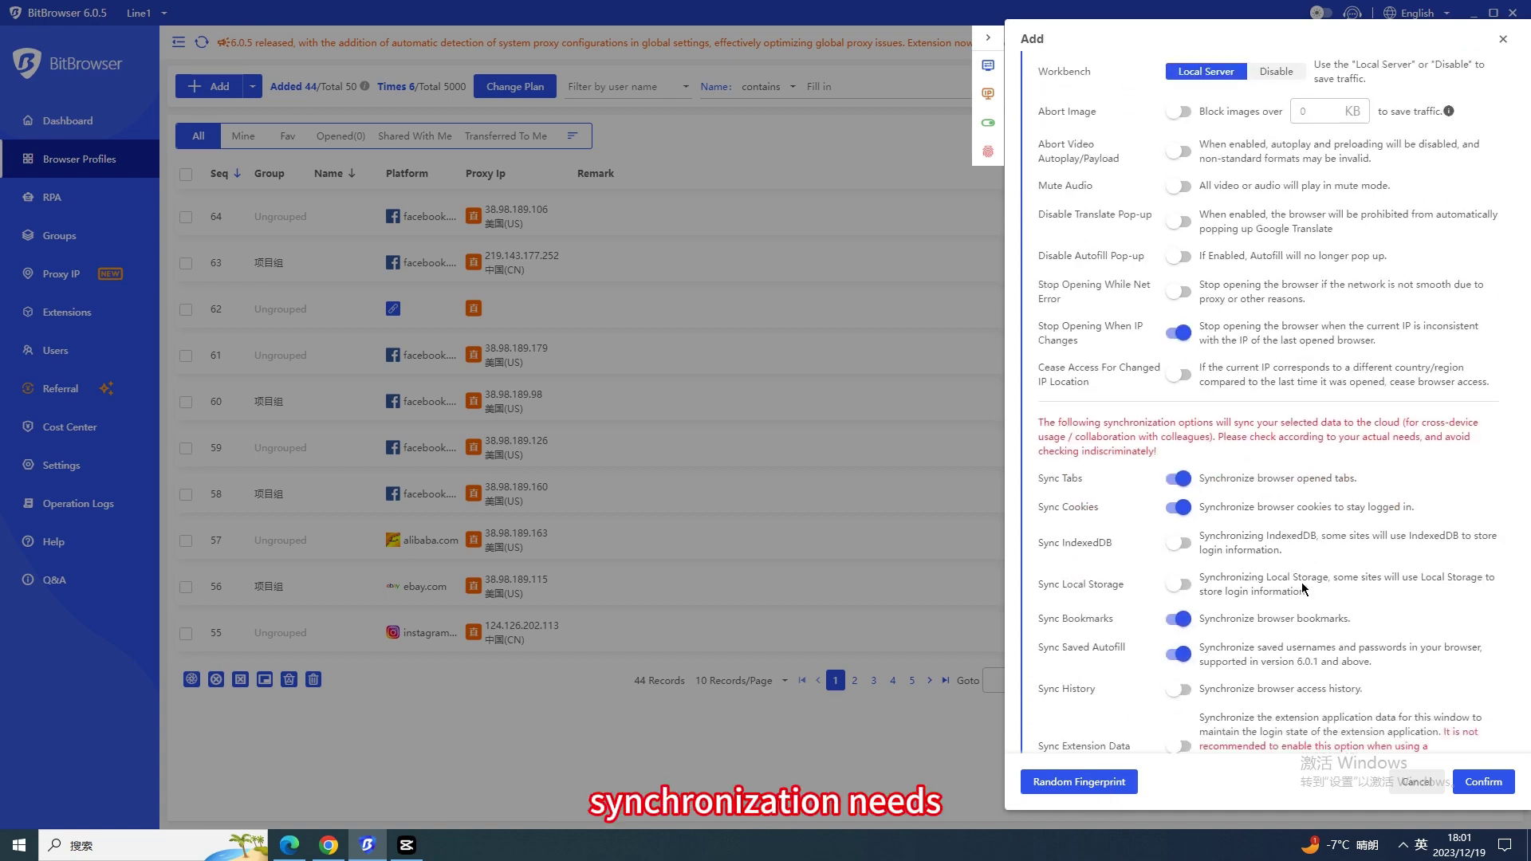
pyautogui.scroll(-1, 1303, 589)
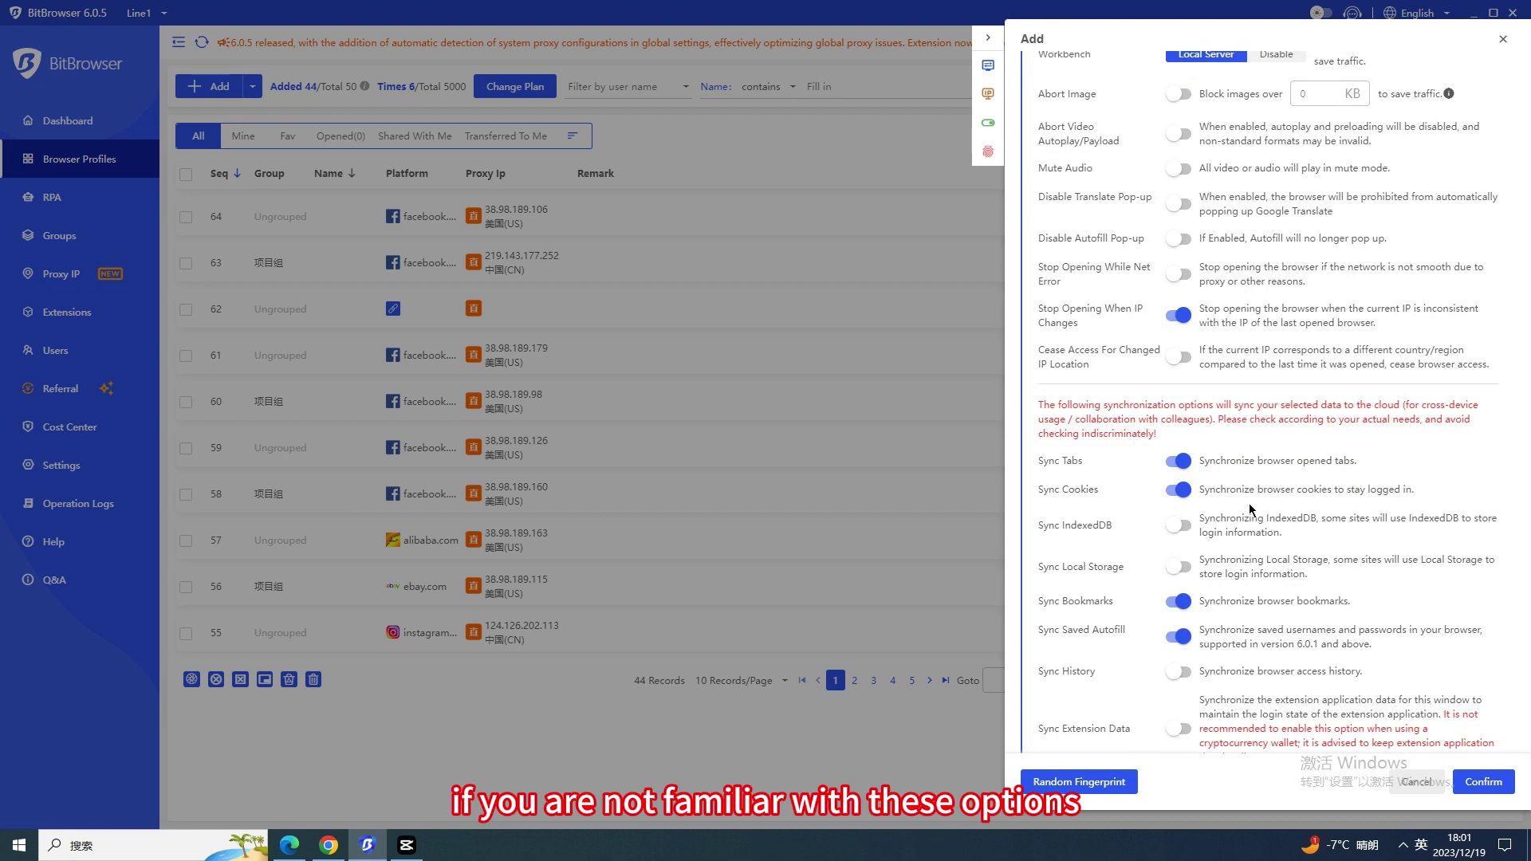
pyautogui.scroll(-1, 1247, 510)
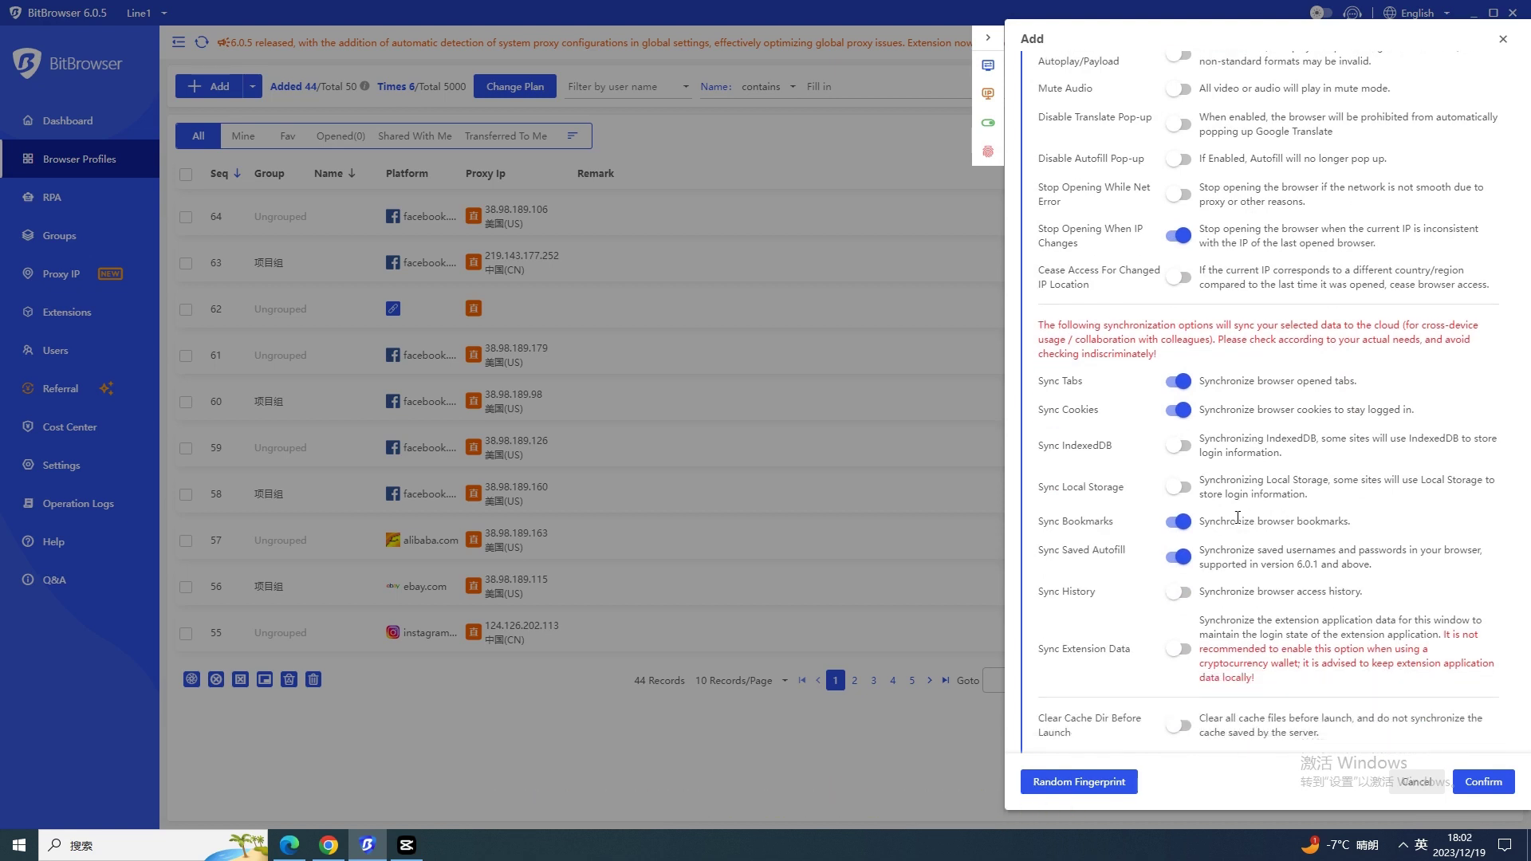
pyautogui.scroll(-1, 1200, 537)
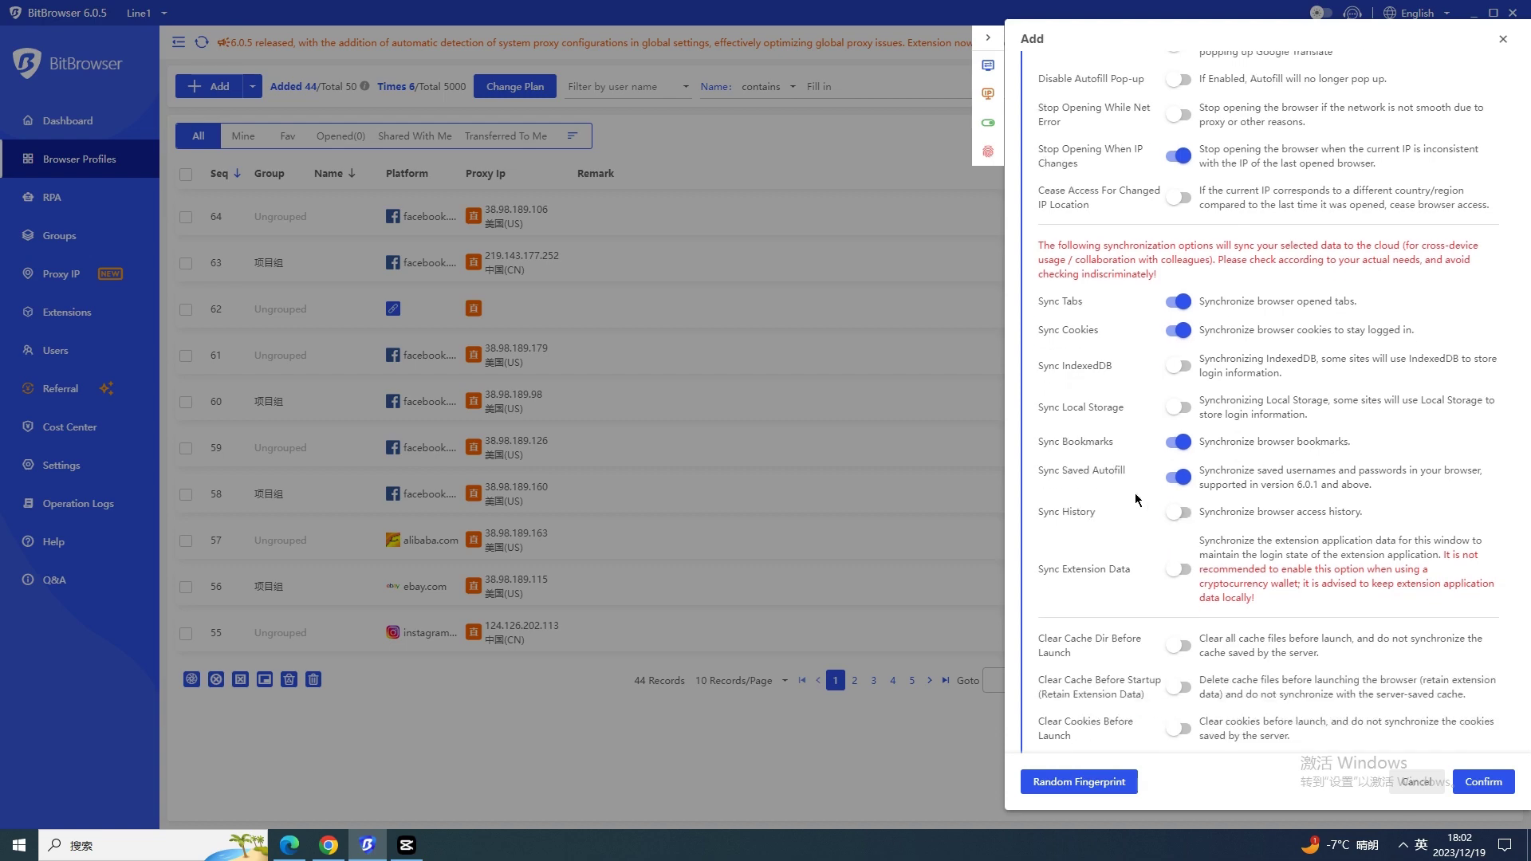
pyautogui.scroll(-4, 1146, 519)
# Randomize the fingerprint and confirm, creating profile 65 for 45 profiles total
pyautogui.scroll(-2, 1146, 519)
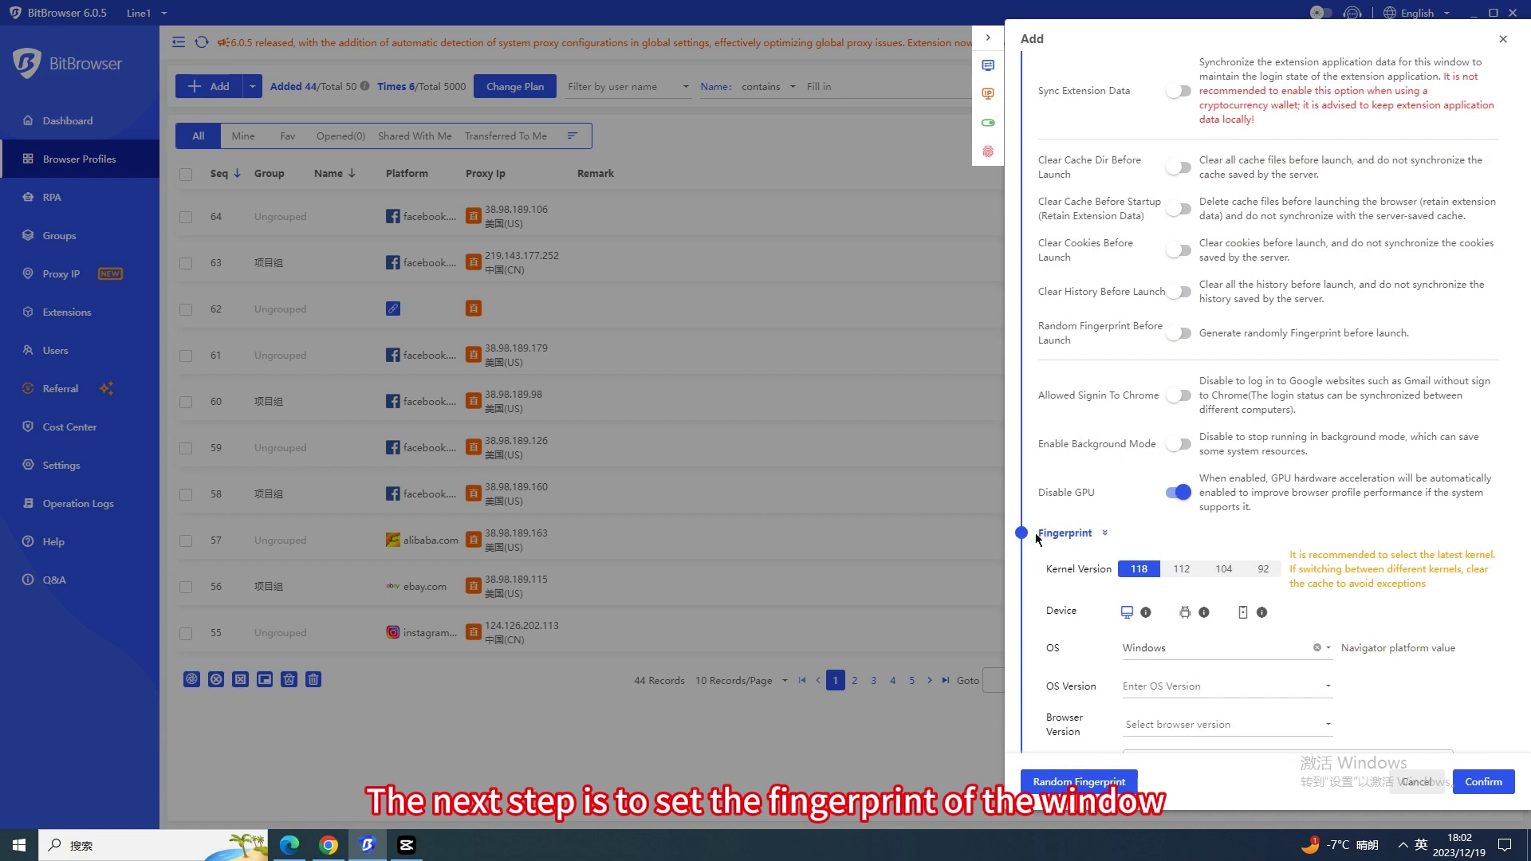
pyautogui.moveTo(1037, 539); pyautogui.dragTo(1131, 548)
pyautogui.click(1150, 541)
pyautogui.scroll(-1, 1153, 542)
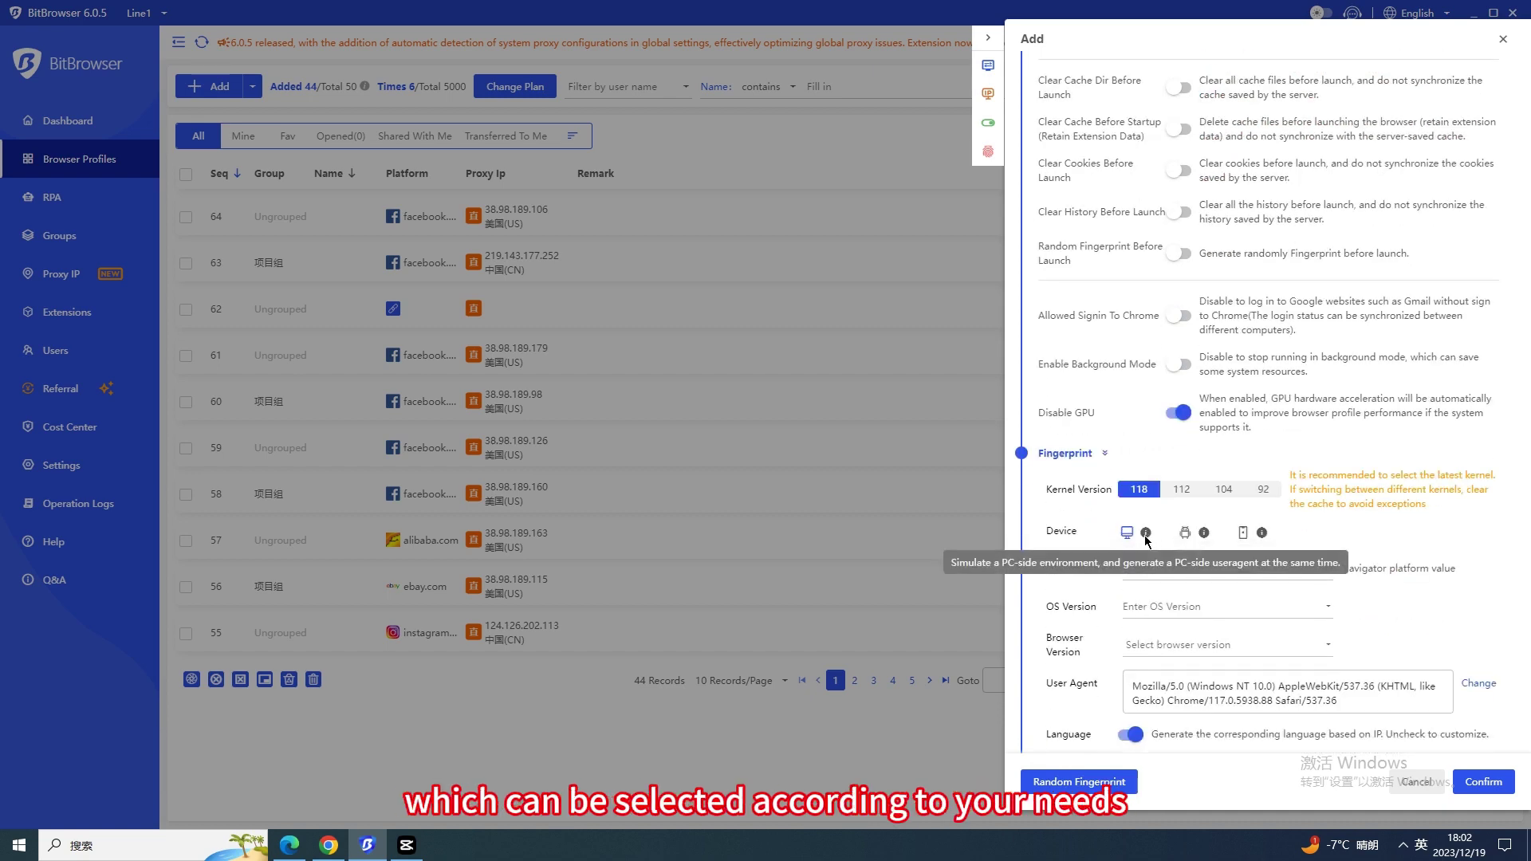
pyautogui.moveTo(1261, 611)
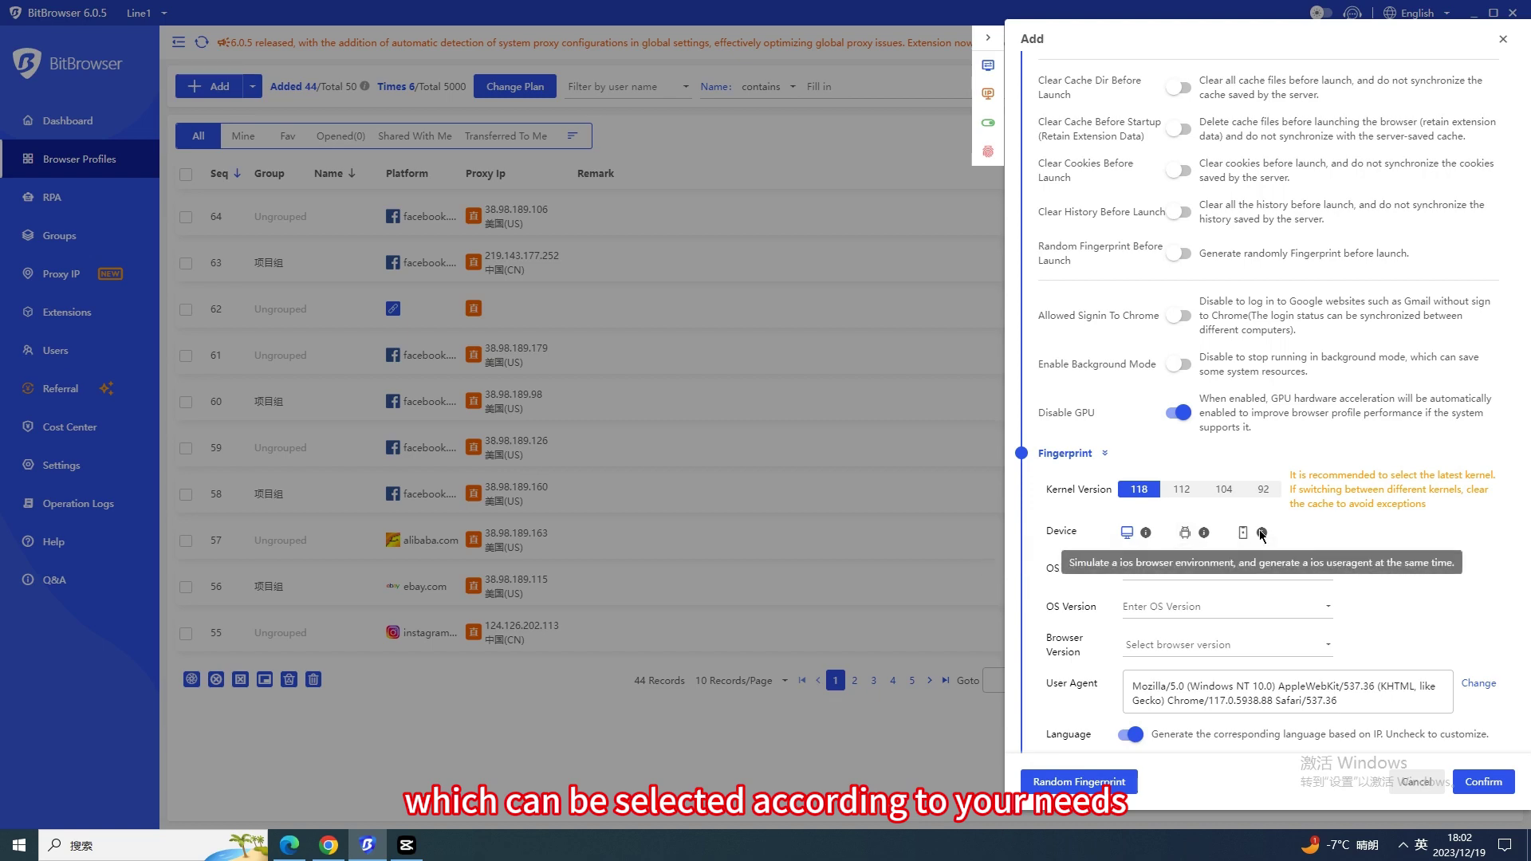
pyautogui.scroll(-3, 1410, 522)
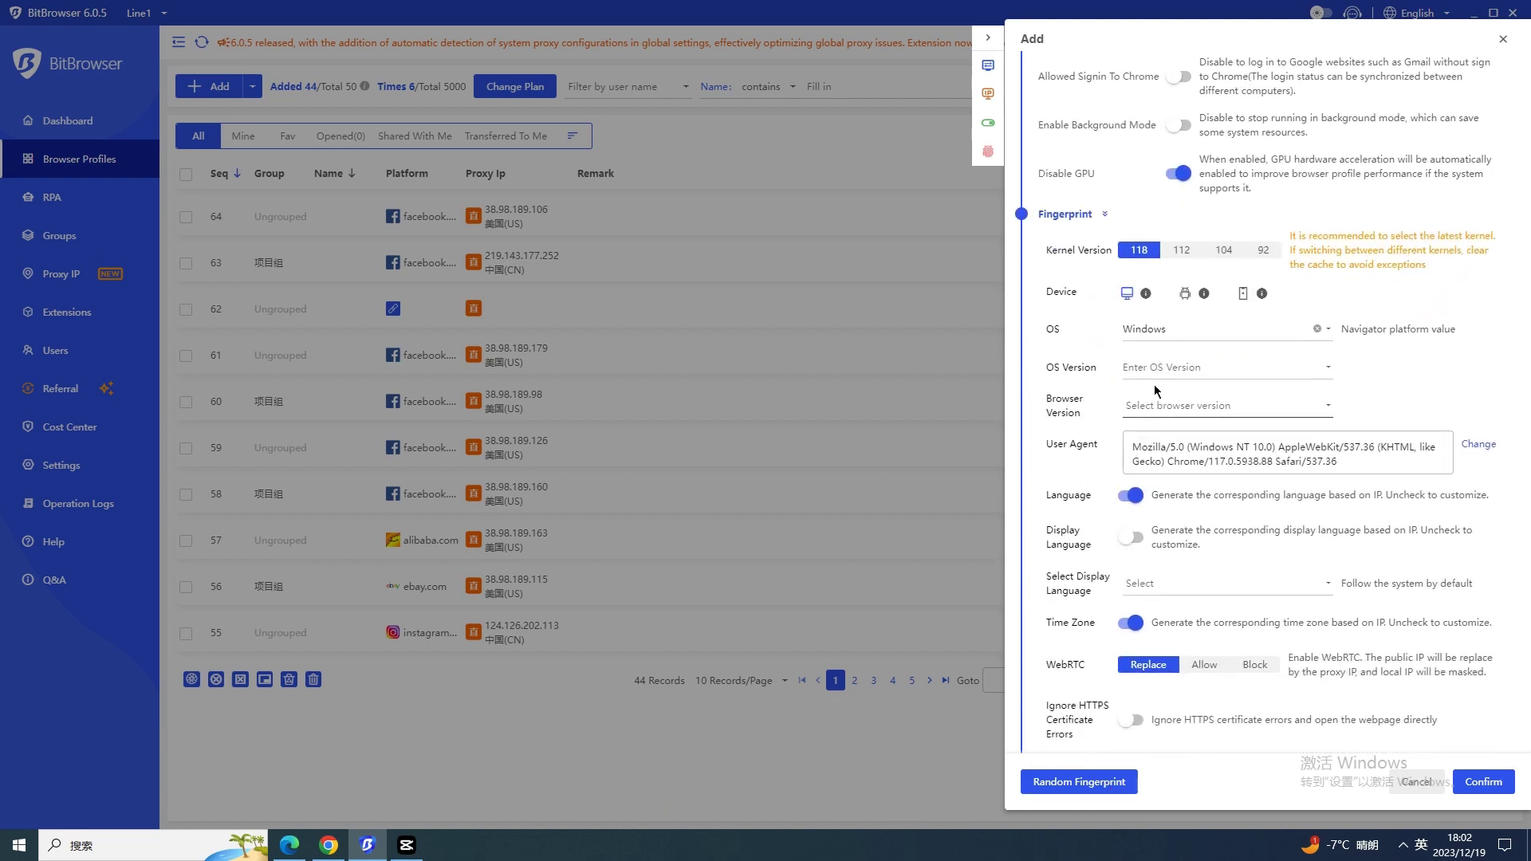
pyautogui.scroll(-2, 1196, 470)
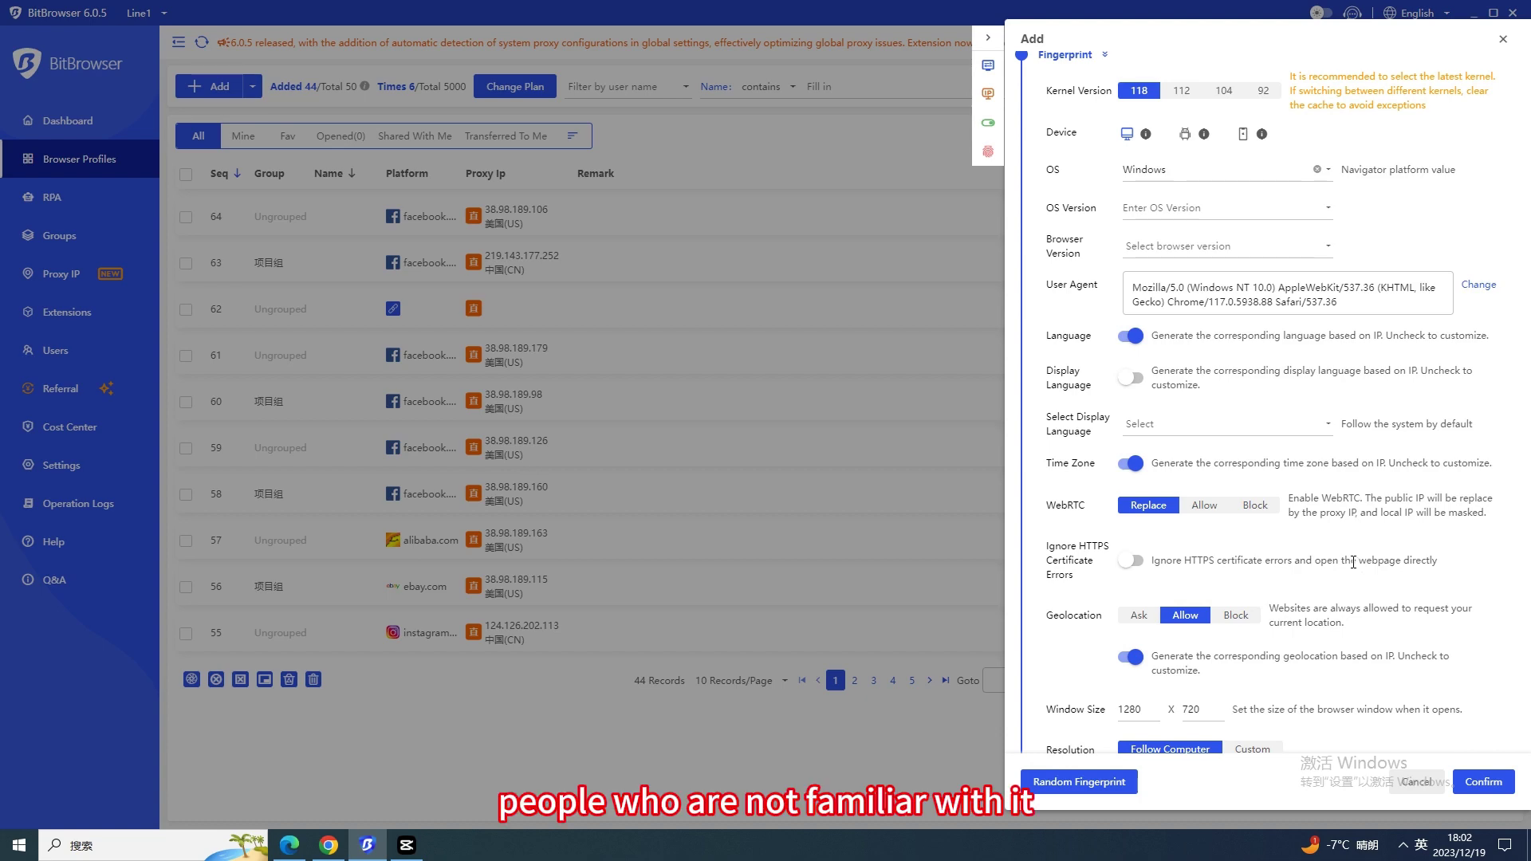
pyautogui.scroll(-1, 1353, 561)
pyautogui.scroll(-1, 1352, 562)
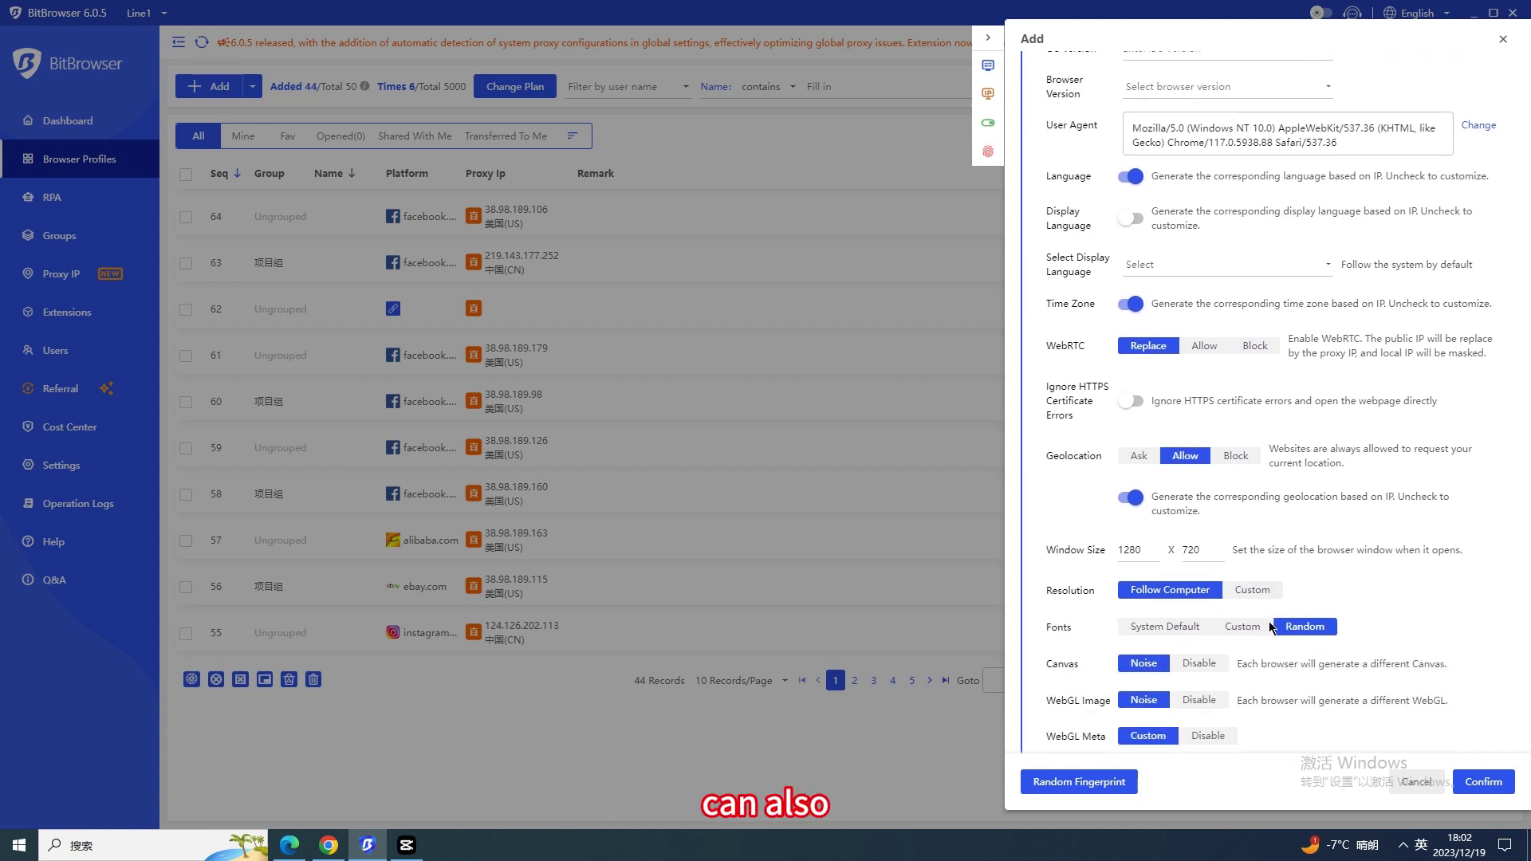
pyautogui.scroll(-6, 1261, 531)
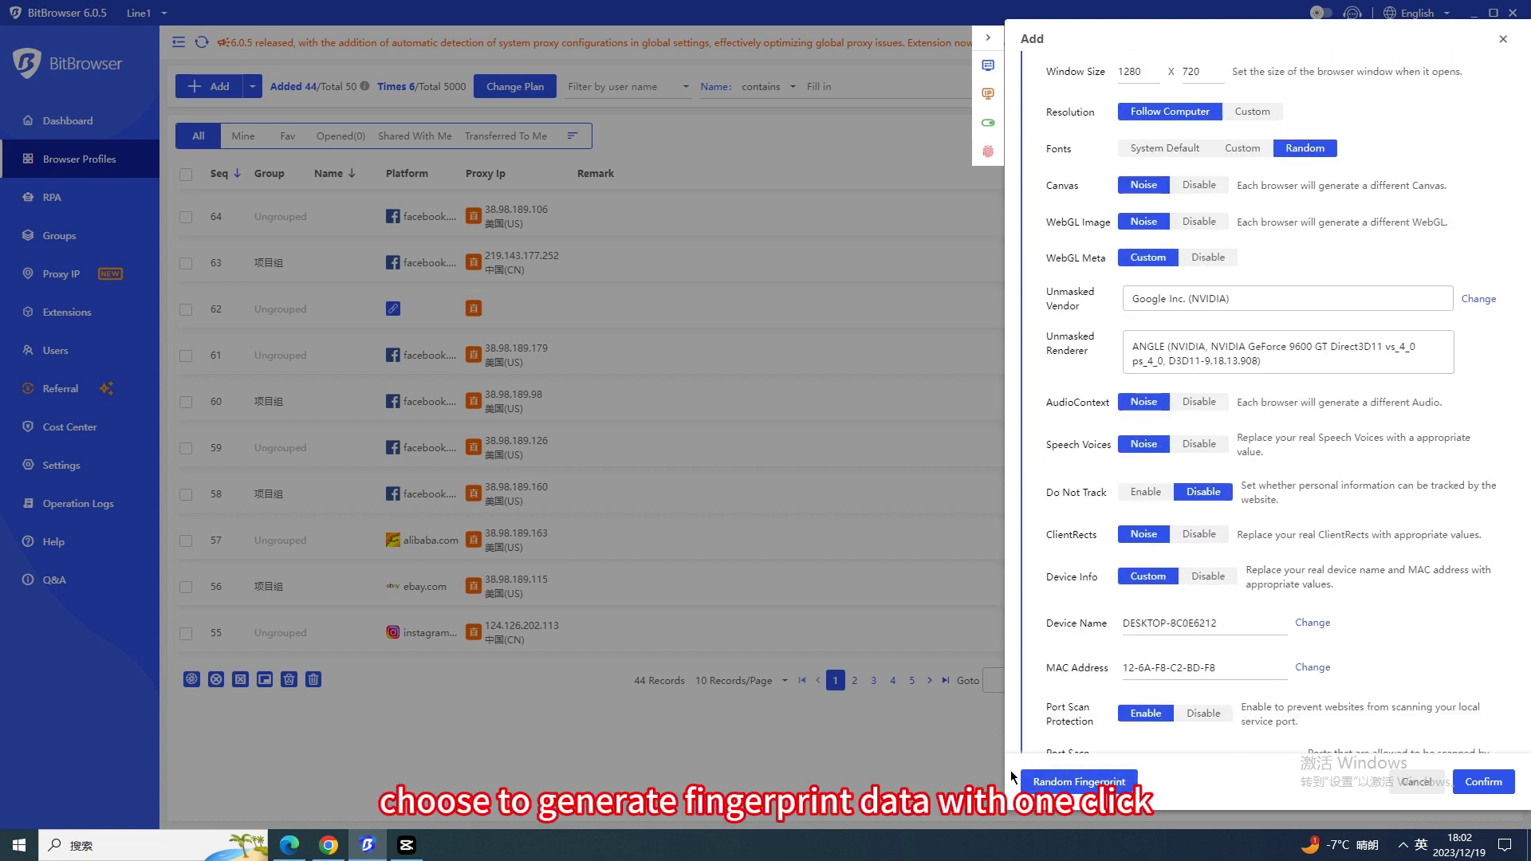
pyautogui.click(1089, 783)
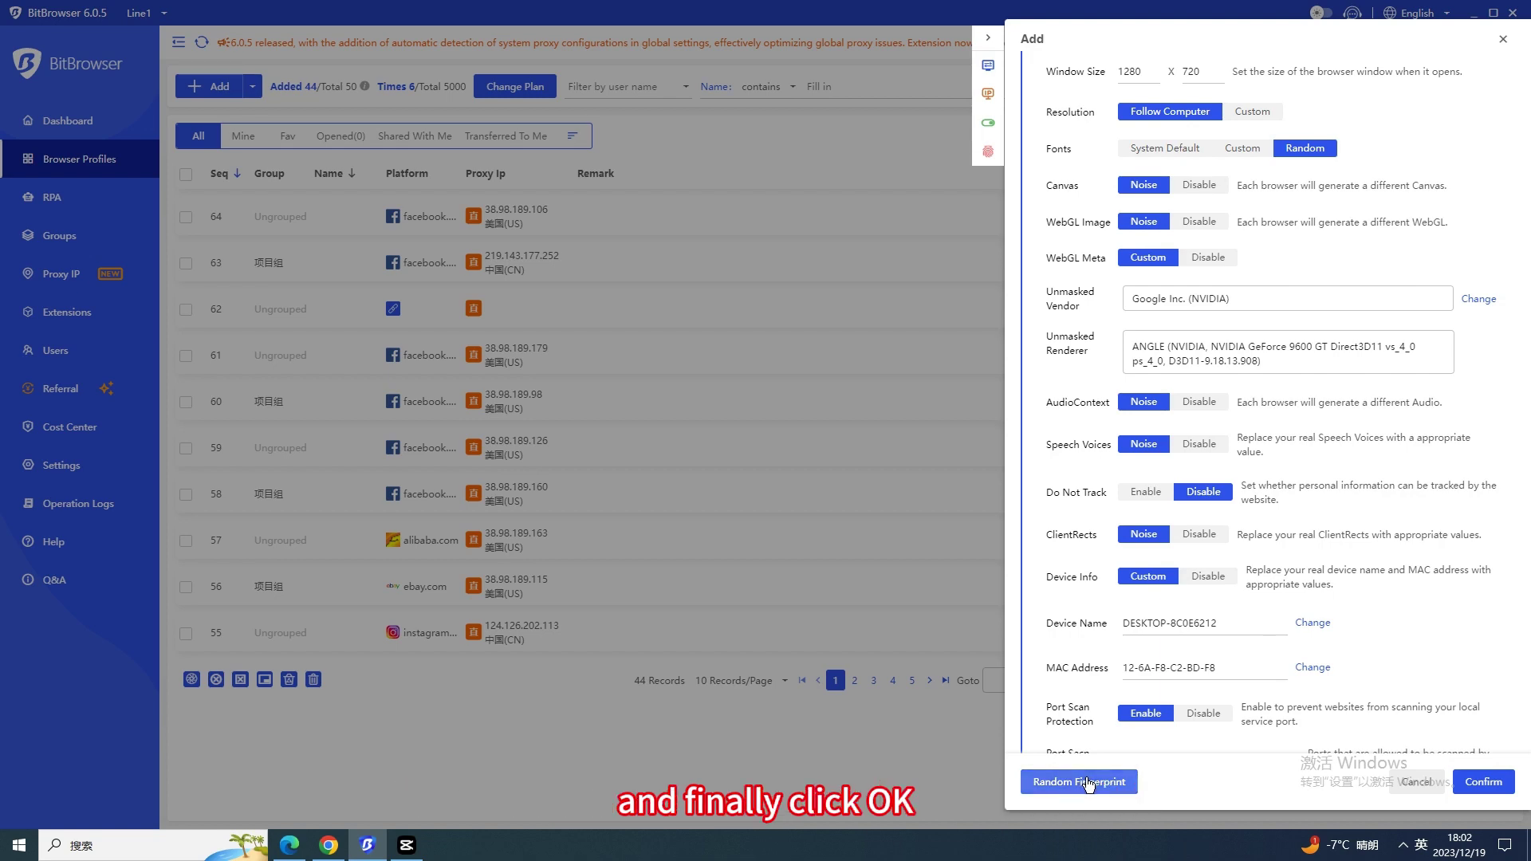
pyautogui.click(1484, 784)
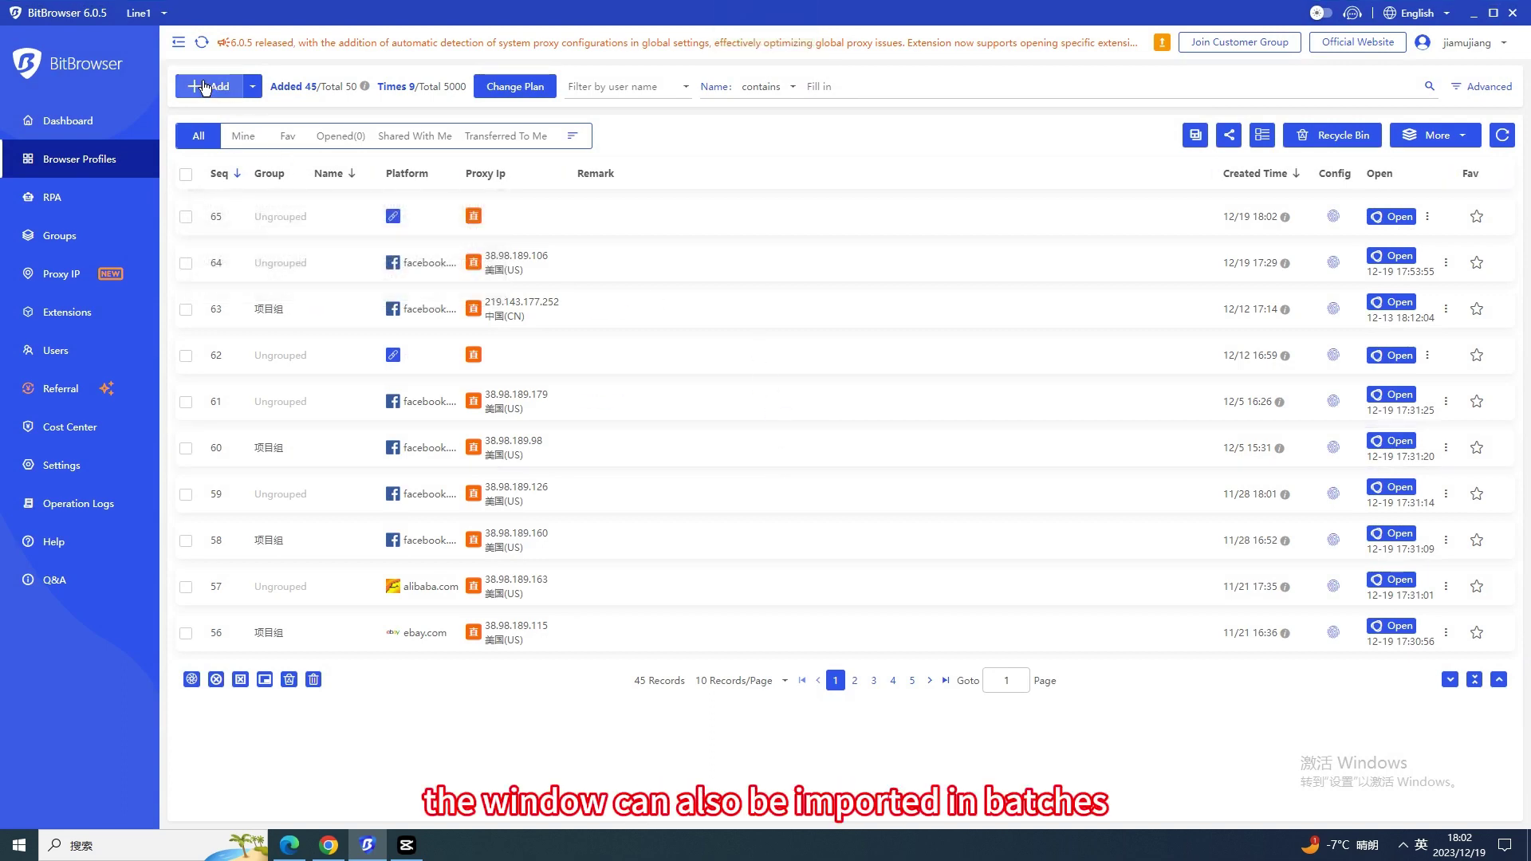
pyautogui.click(205, 88)
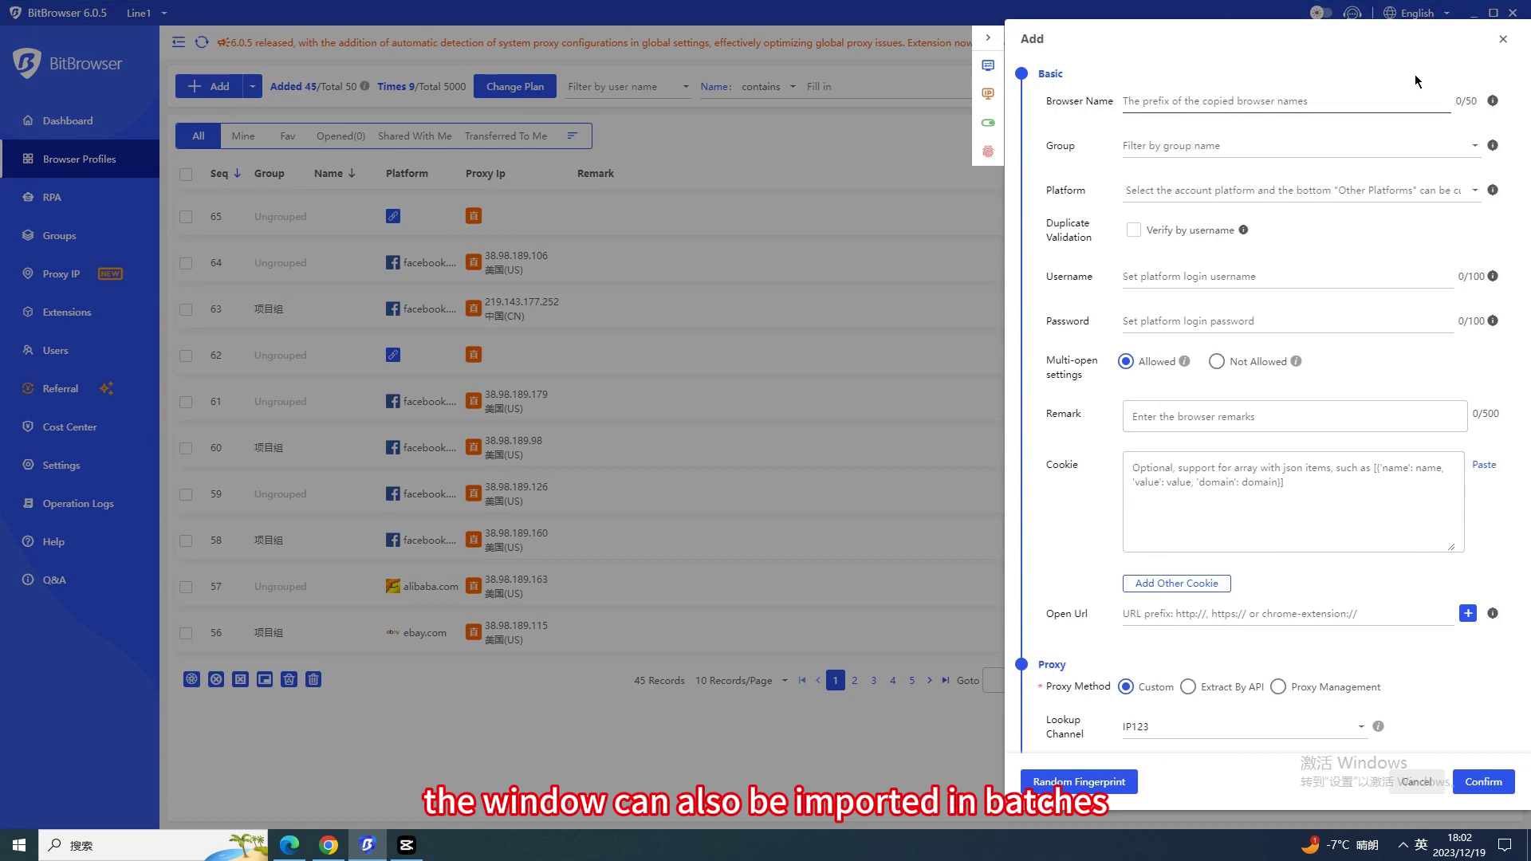
pyautogui.click(1503, 39)
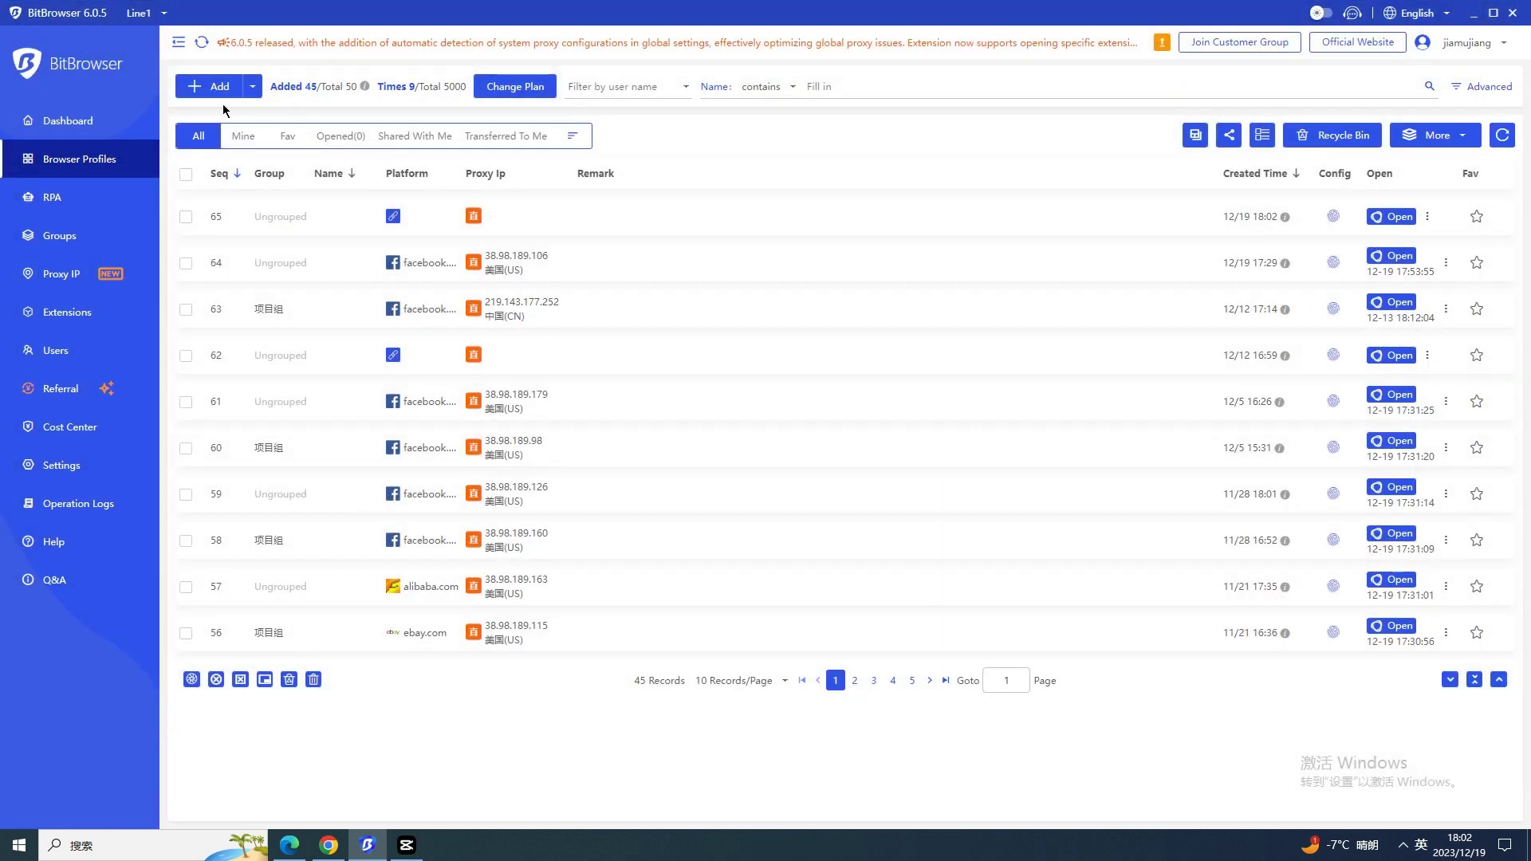
pyautogui.moveTo(252, 87)
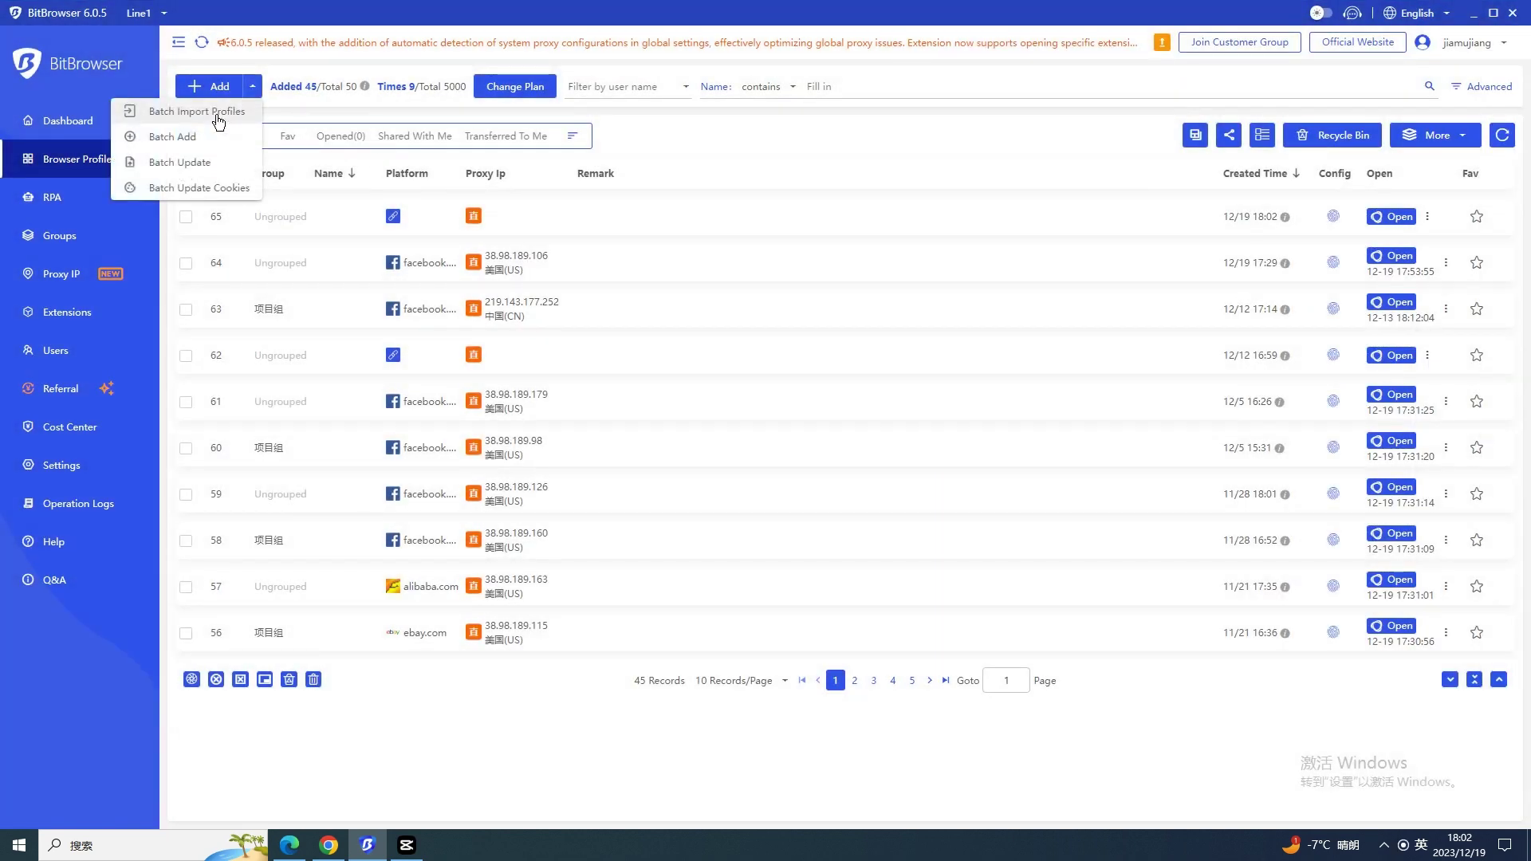
pyautogui.click(217, 111)
pyautogui.scroll(-2, 1165, 198)
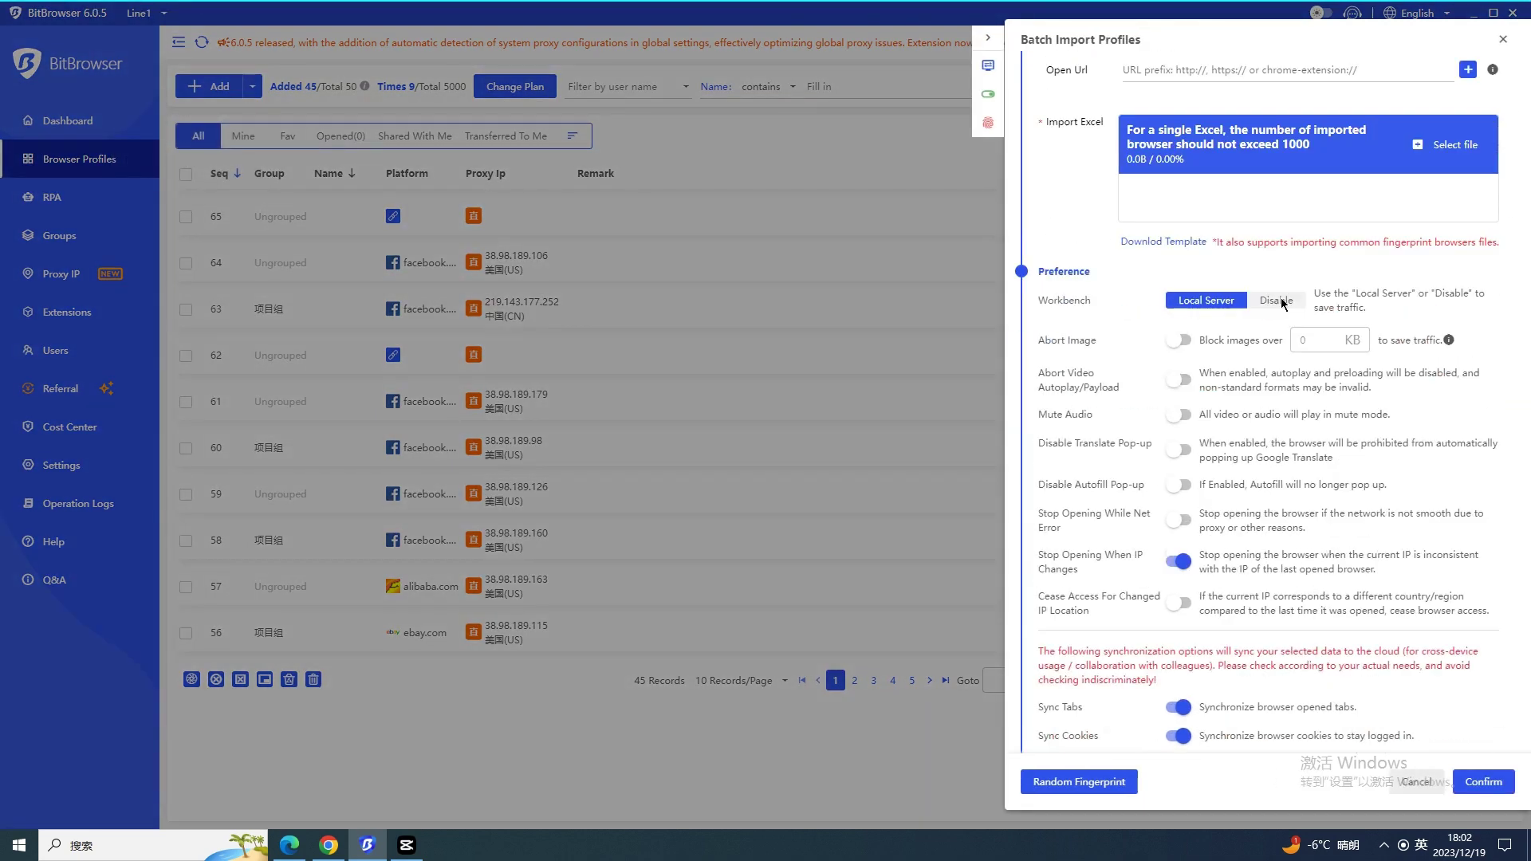
pyautogui.scroll(2, 1165, 197)
pyautogui.click(1504, 39)
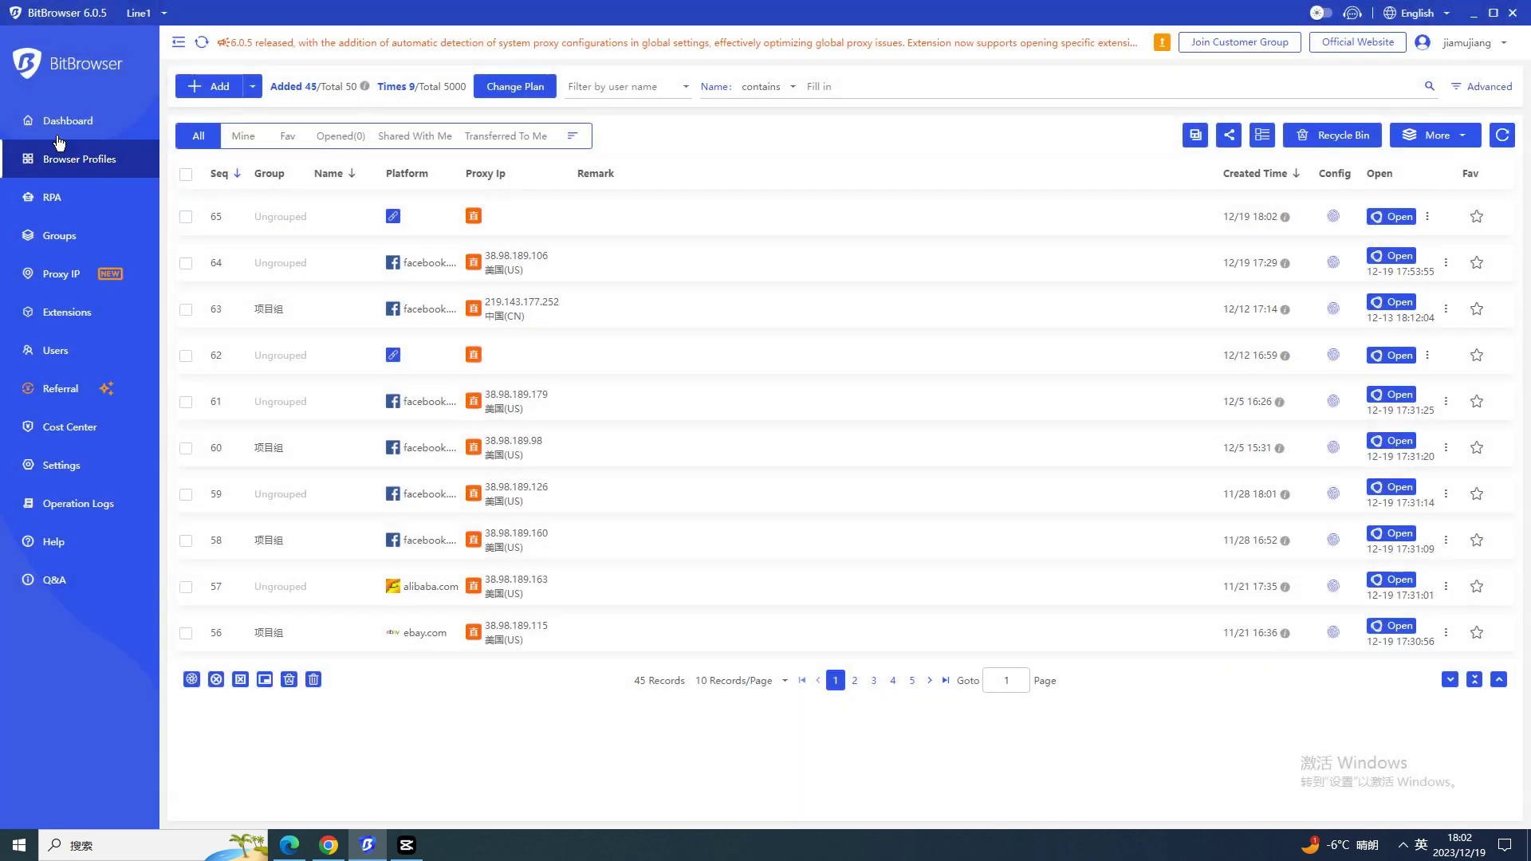
pyautogui.moveTo(252, 86)
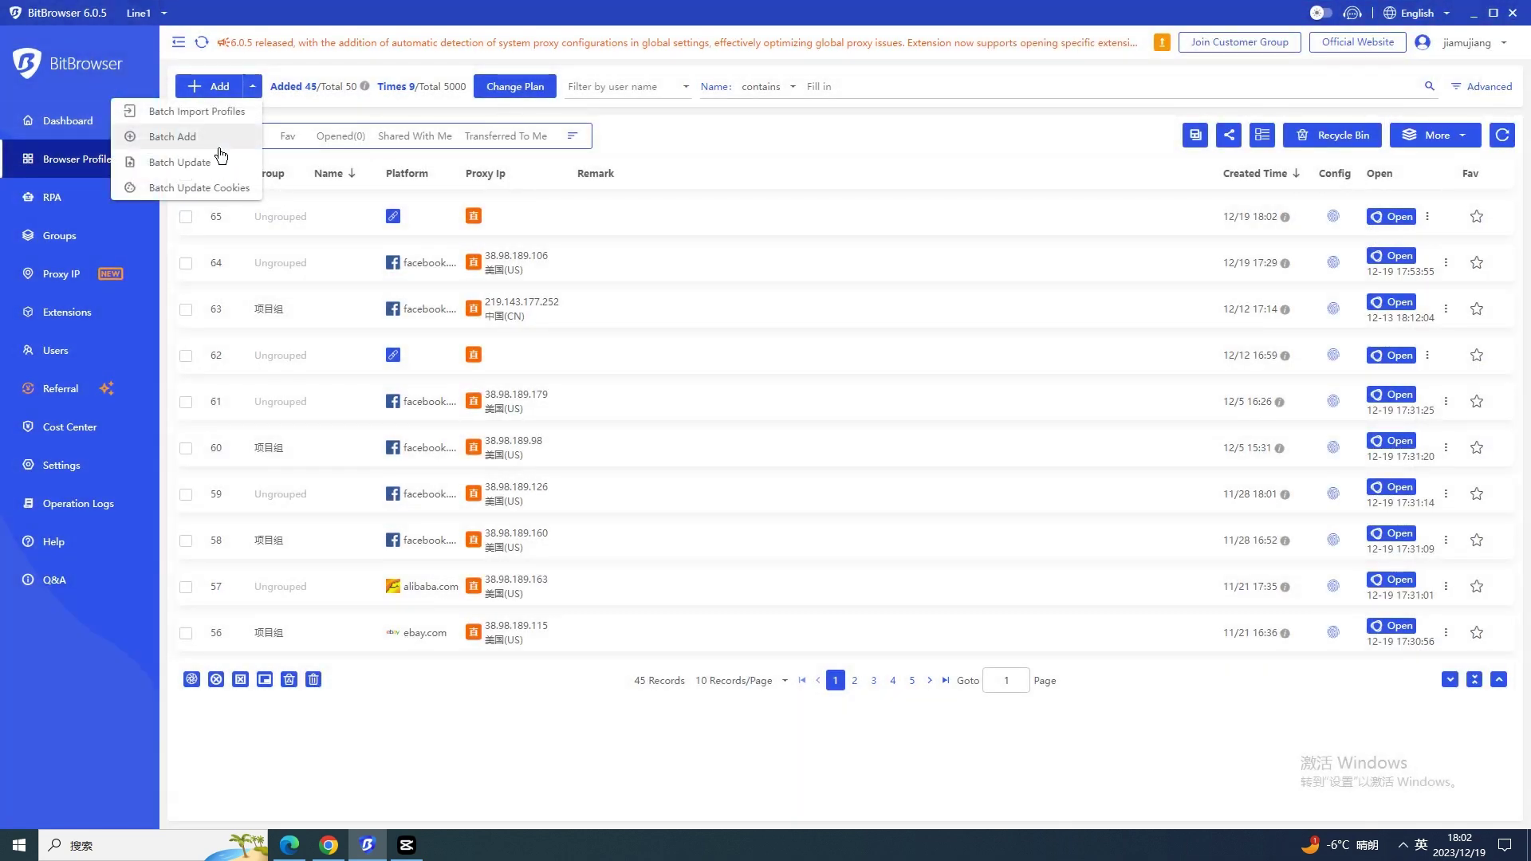
pyautogui.click(209, 162)
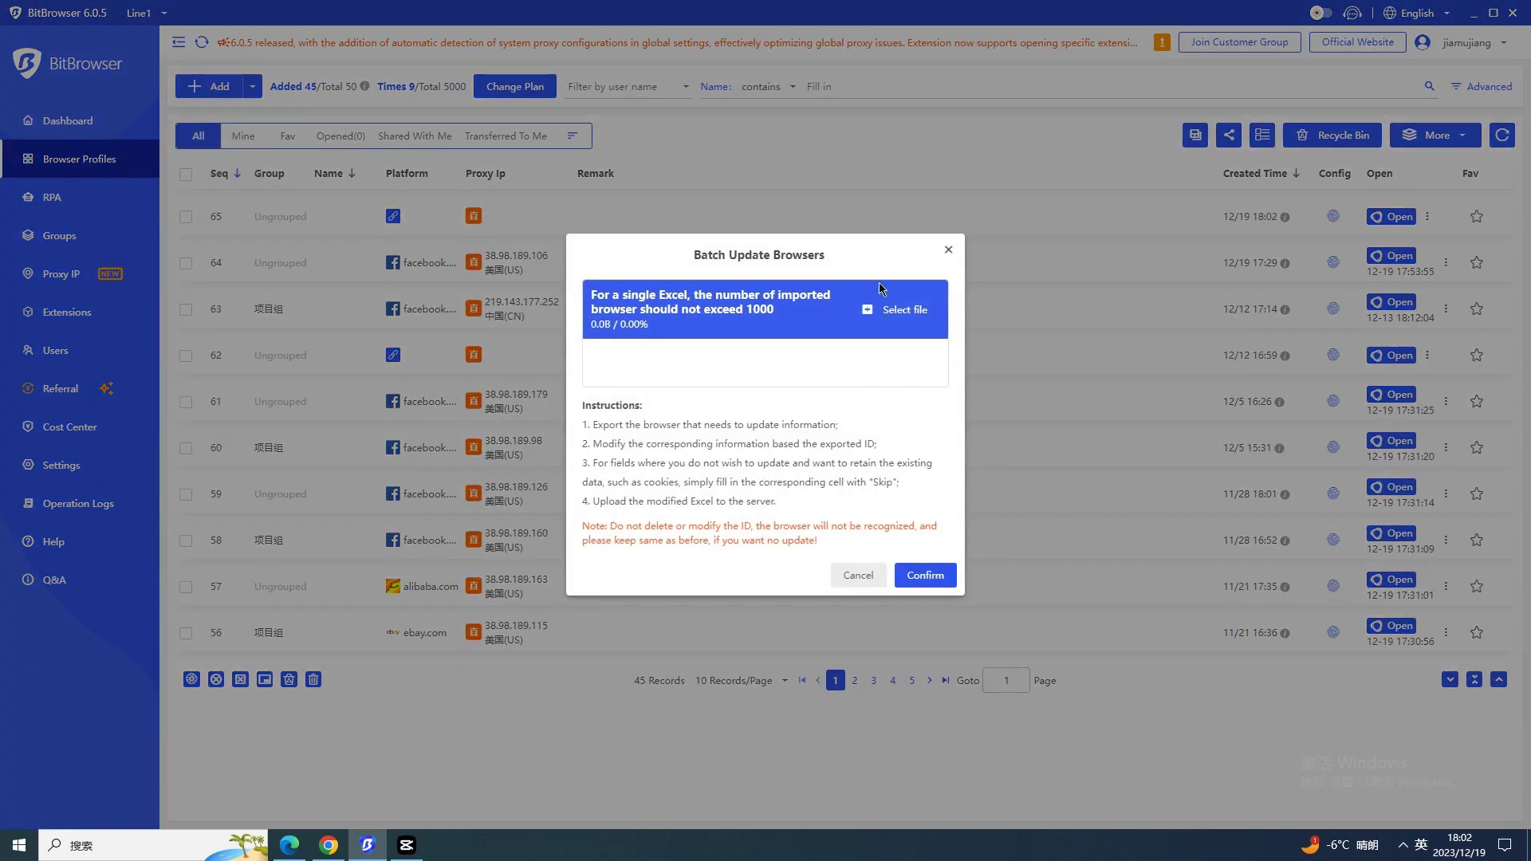
pyautogui.click(957, 250)
pyautogui.moveTo(252, 86)
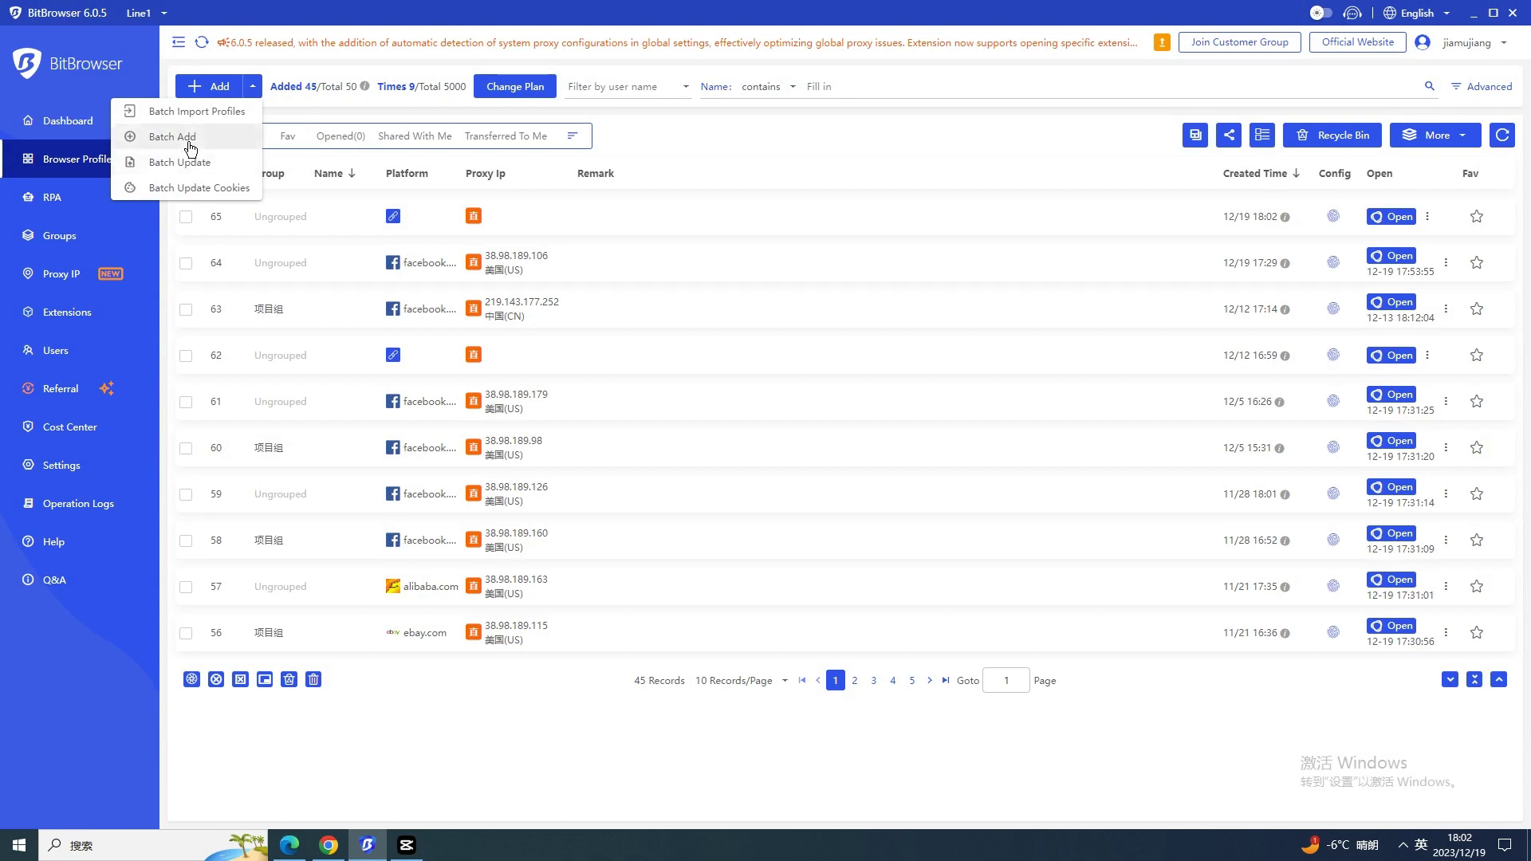
pyautogui.click(190, 137)
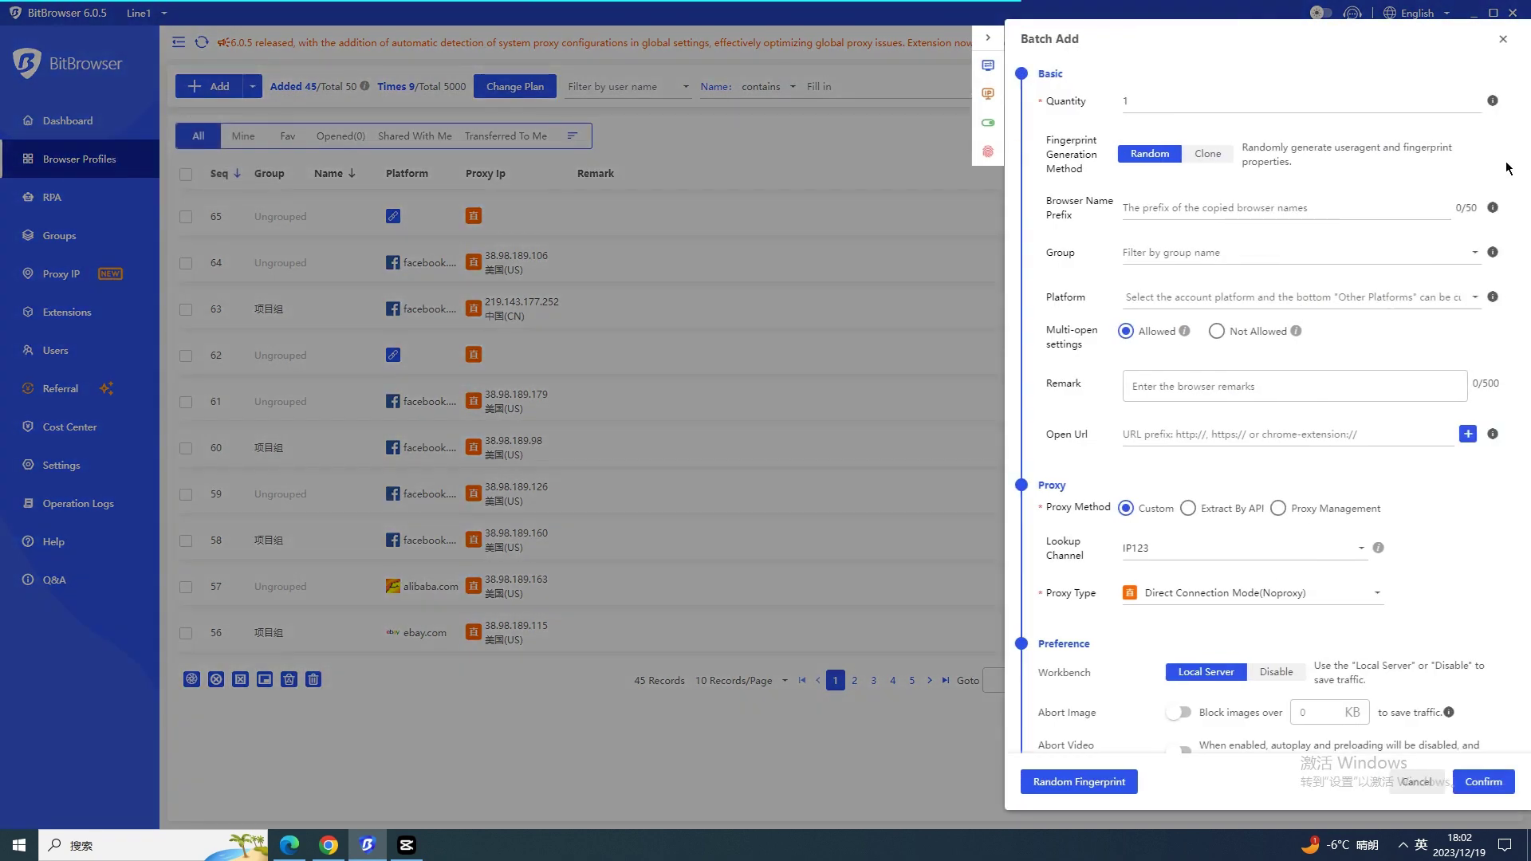
pyautogui.click(1505, 44)
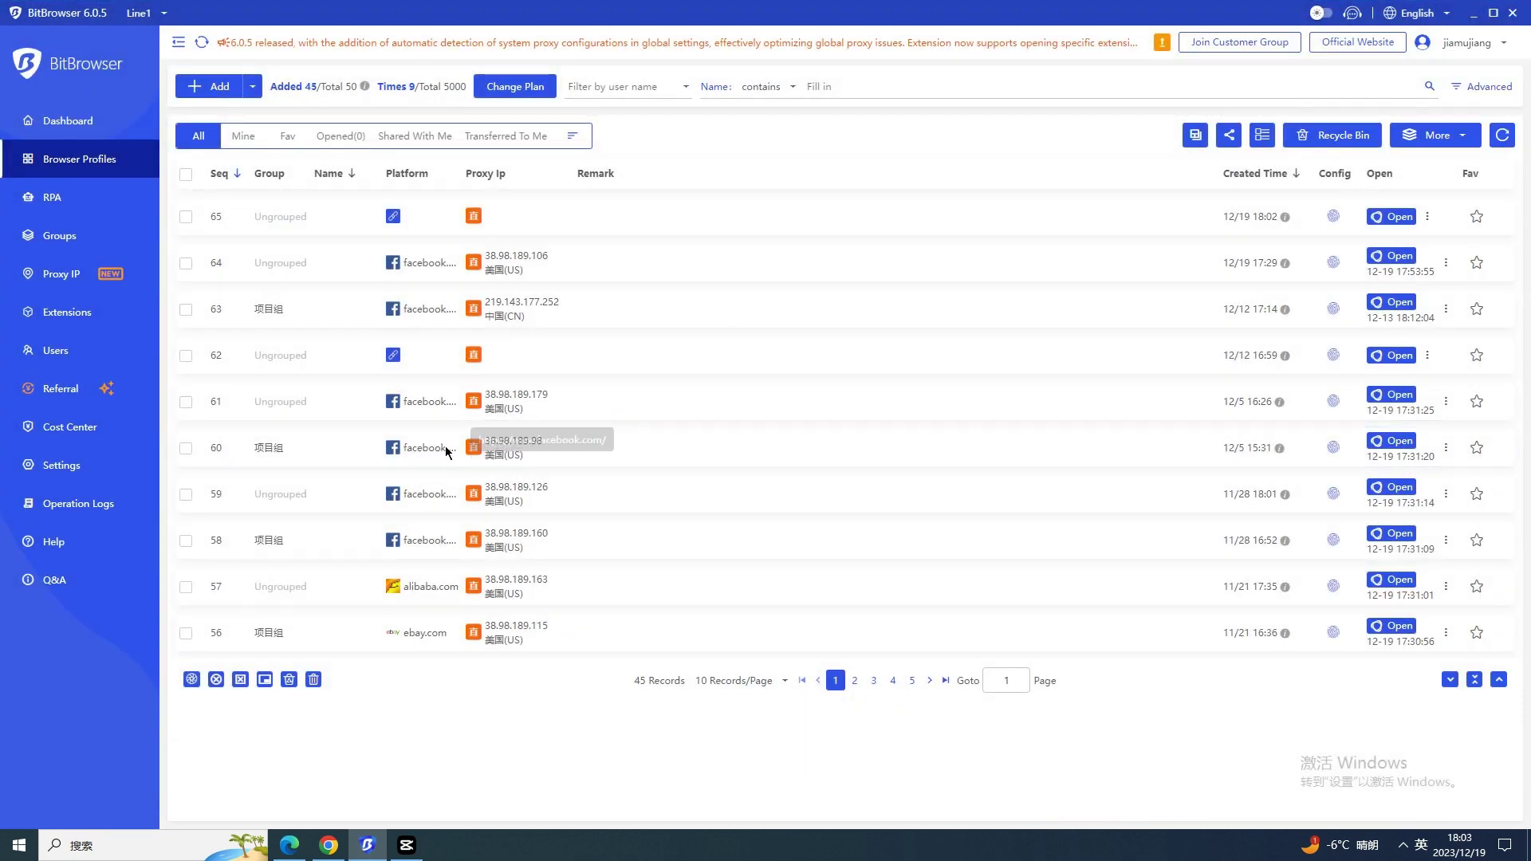
# Check all ten profiles, dismiss Share To Users, and start Transfer To User for them
pyautogui.click(186, 175)
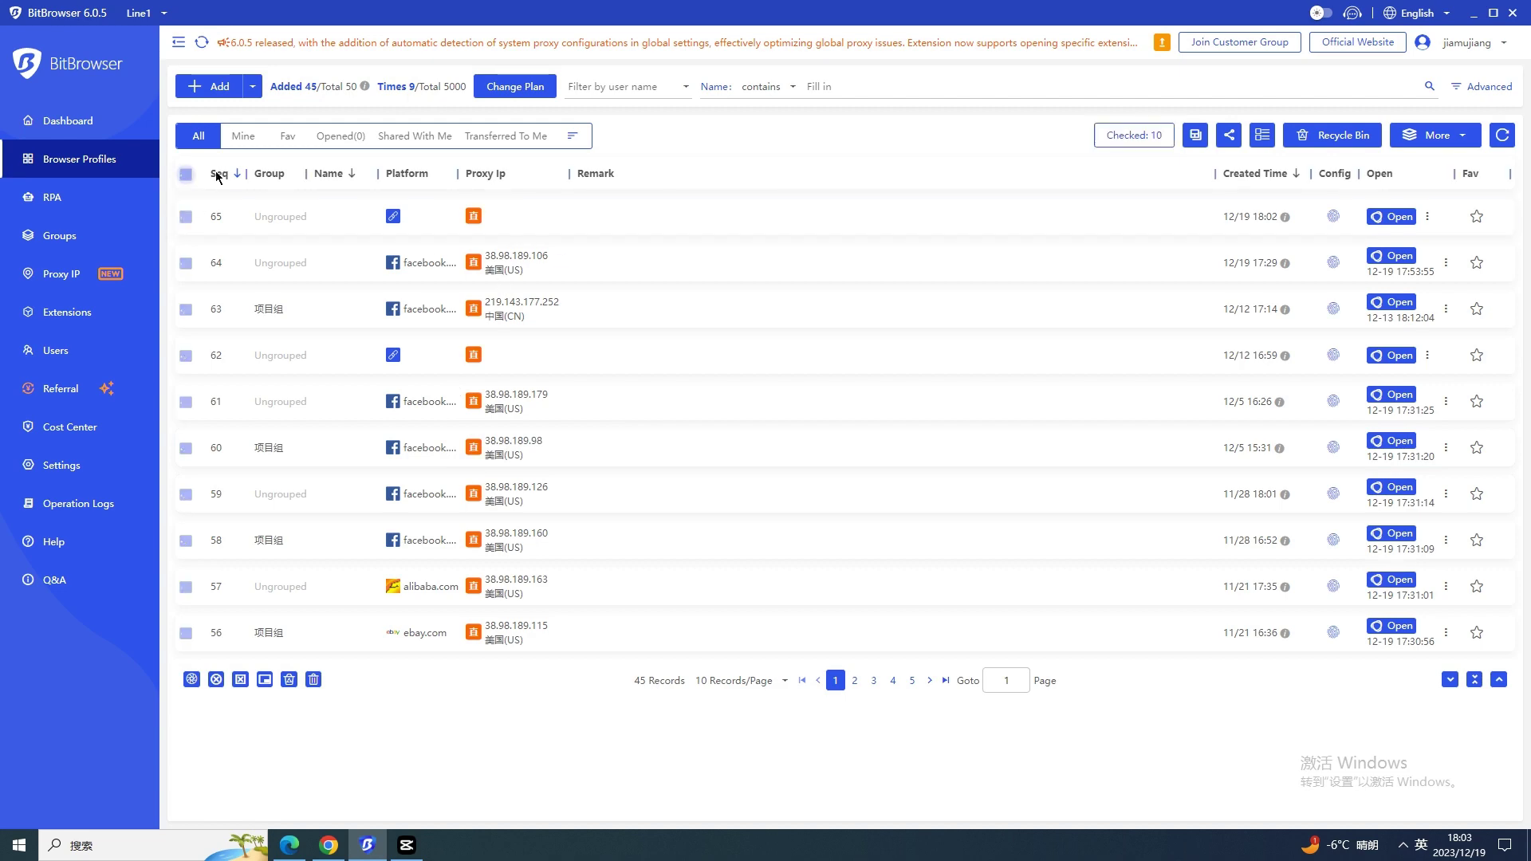
pyautogui.click(1434, 140)
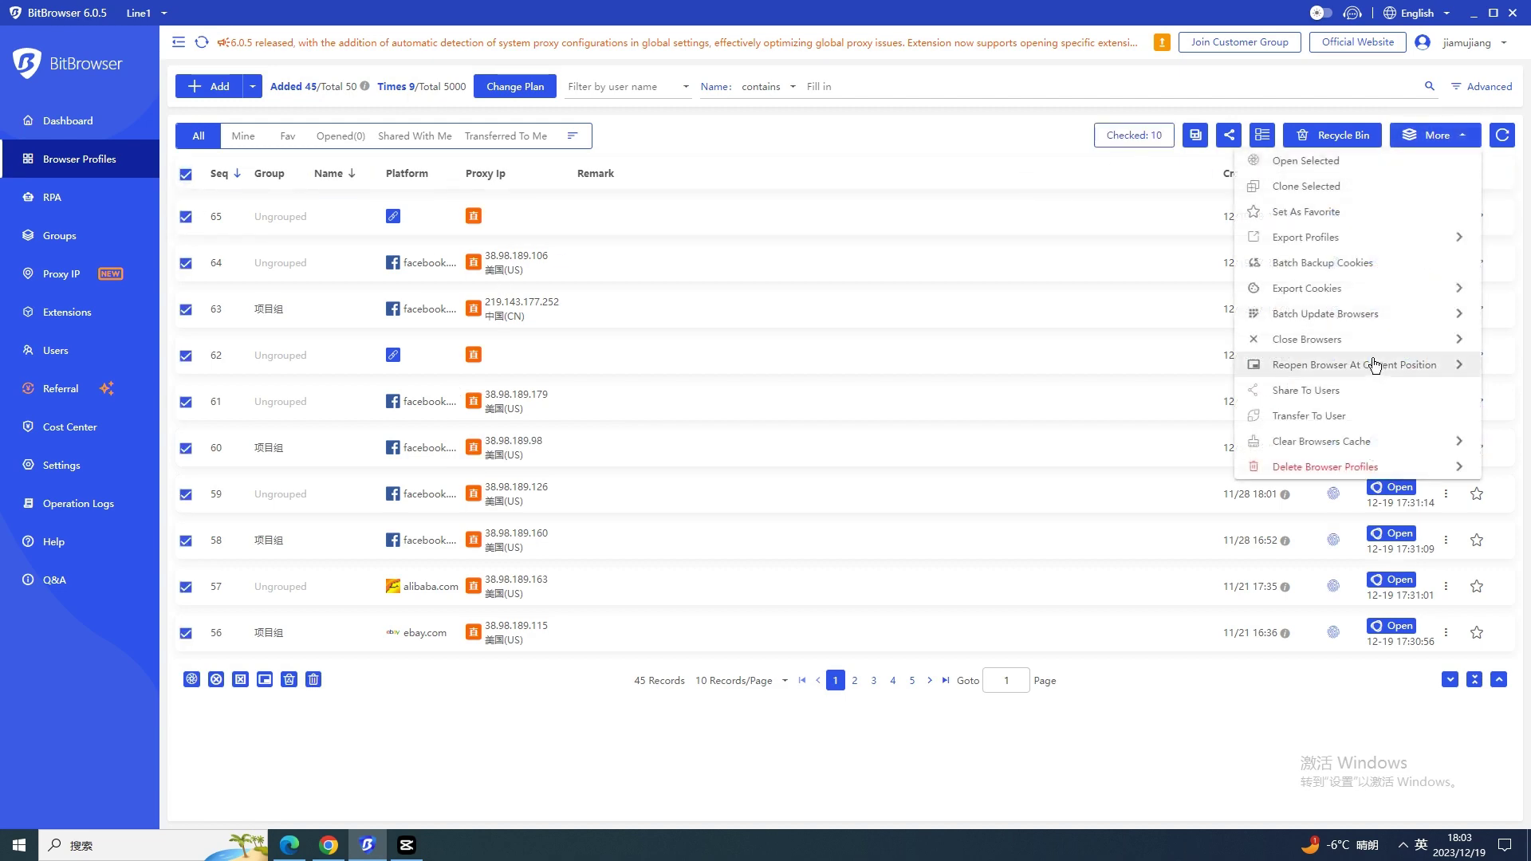
pyautogui.click(1362, 389)
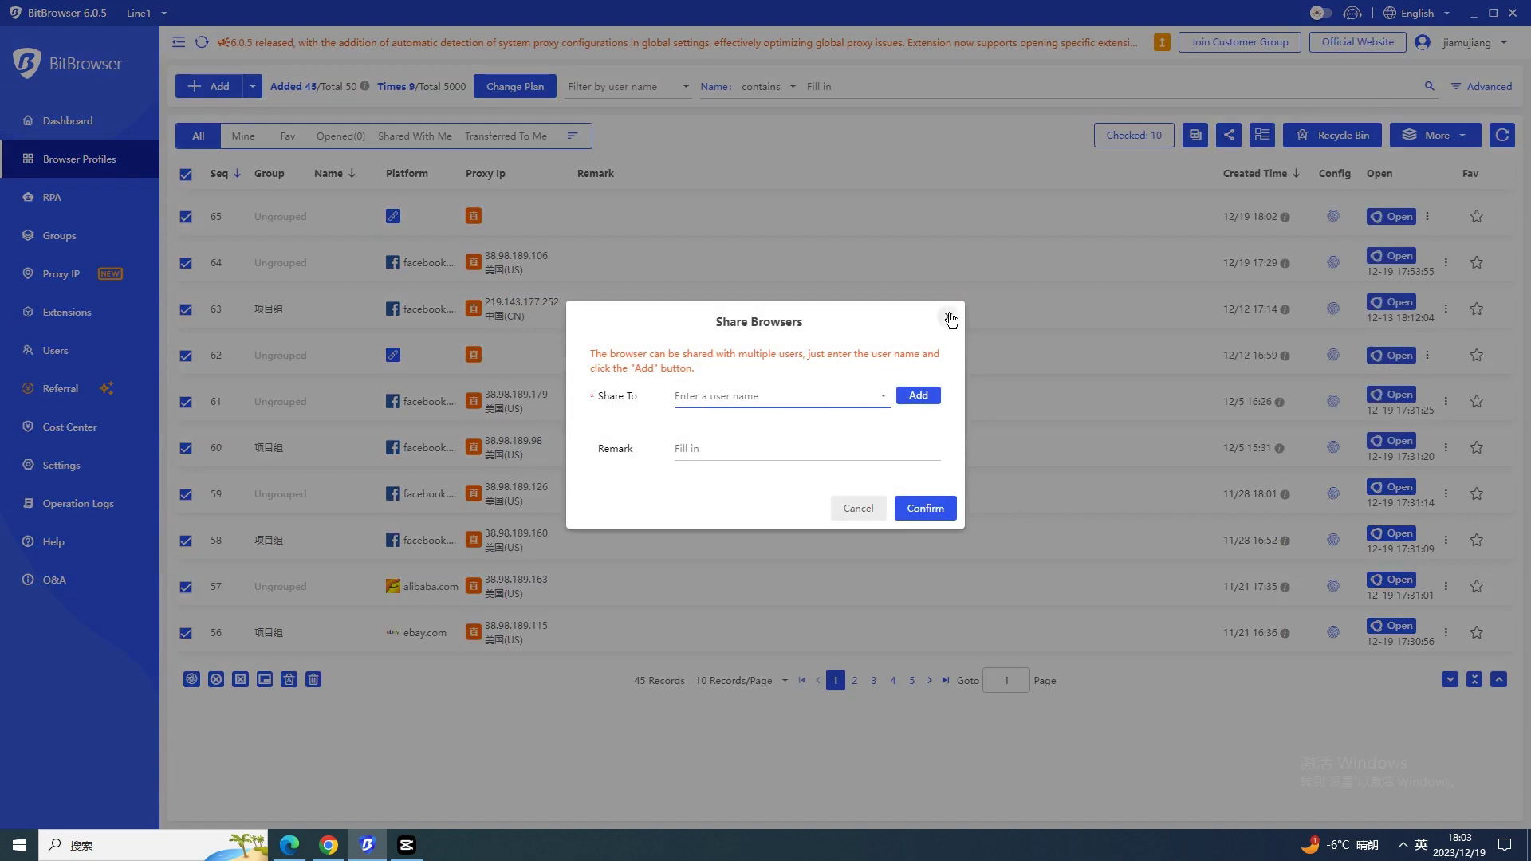
pyautogui.click(949, 319)
pyautogui.click(1436, 139)
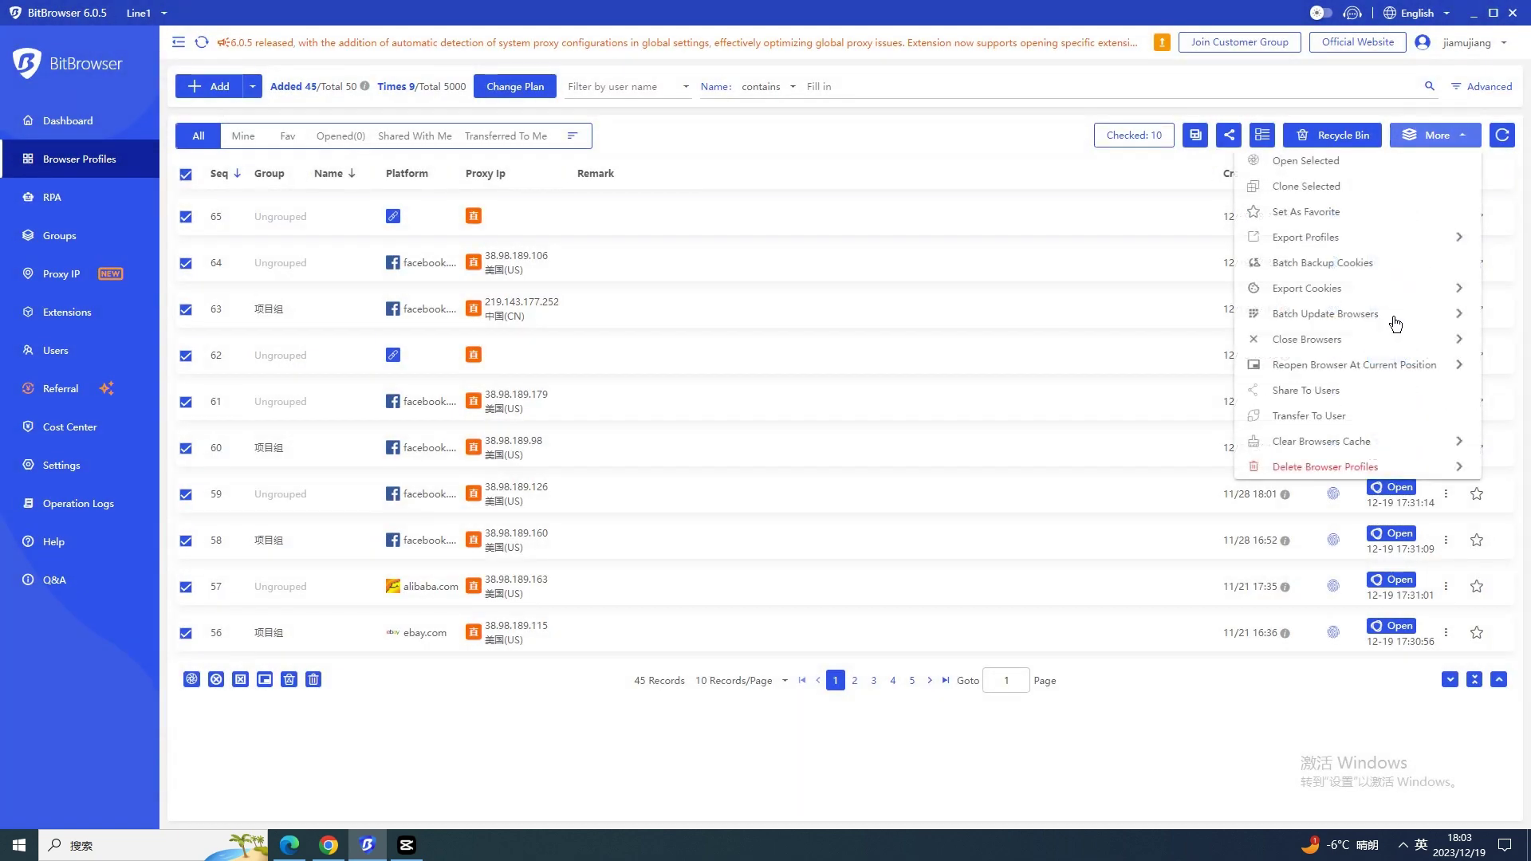
pyautogui.click(1334, 416)
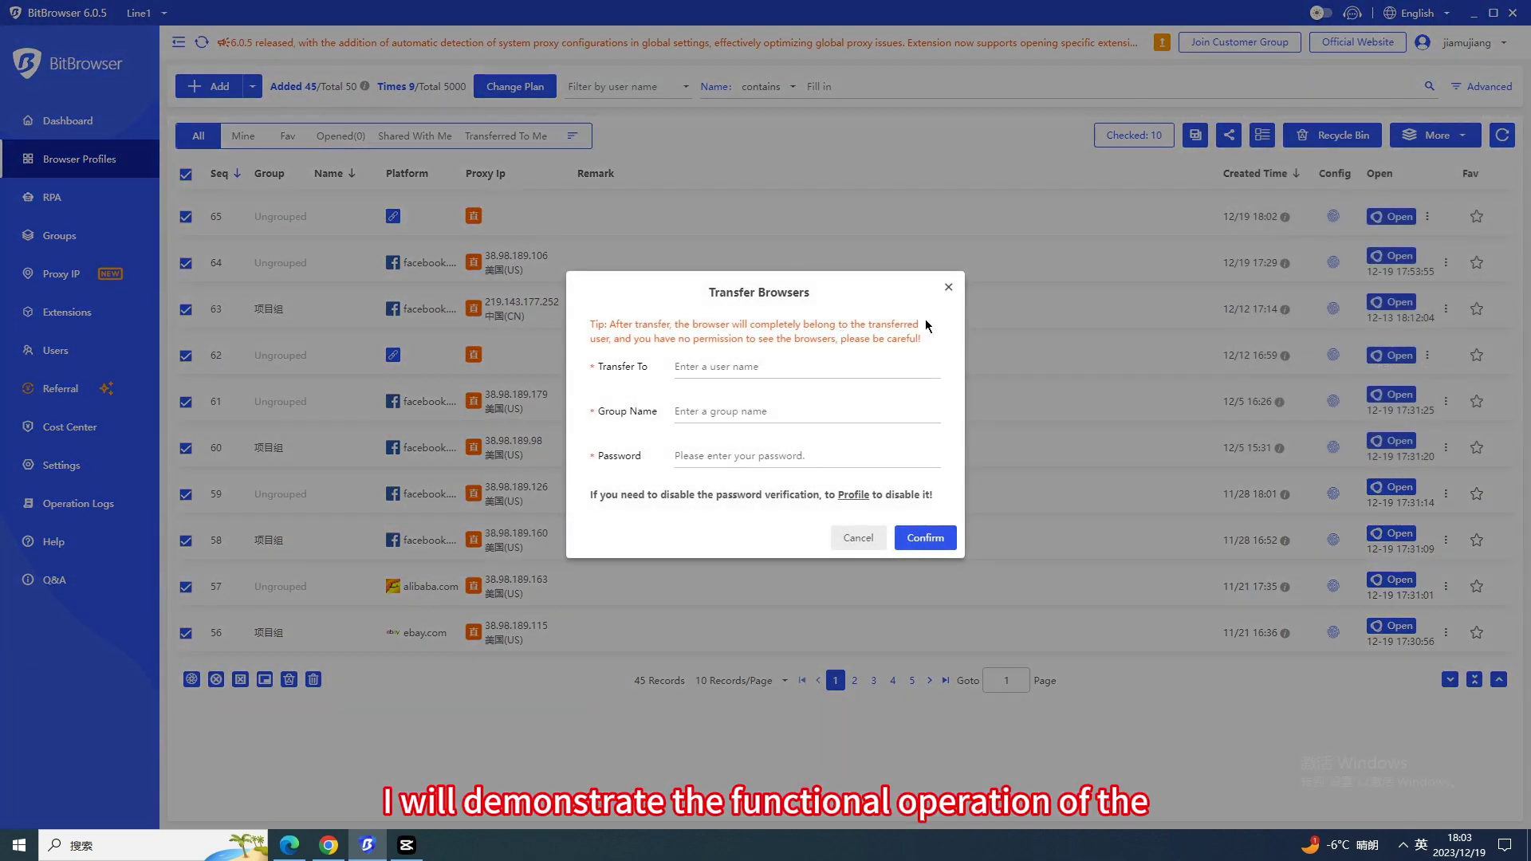
# Close the Transfer dialog and launch Group Control 5.X (Latest Version) from the Dashboard
pyautogui.click(949, 287)
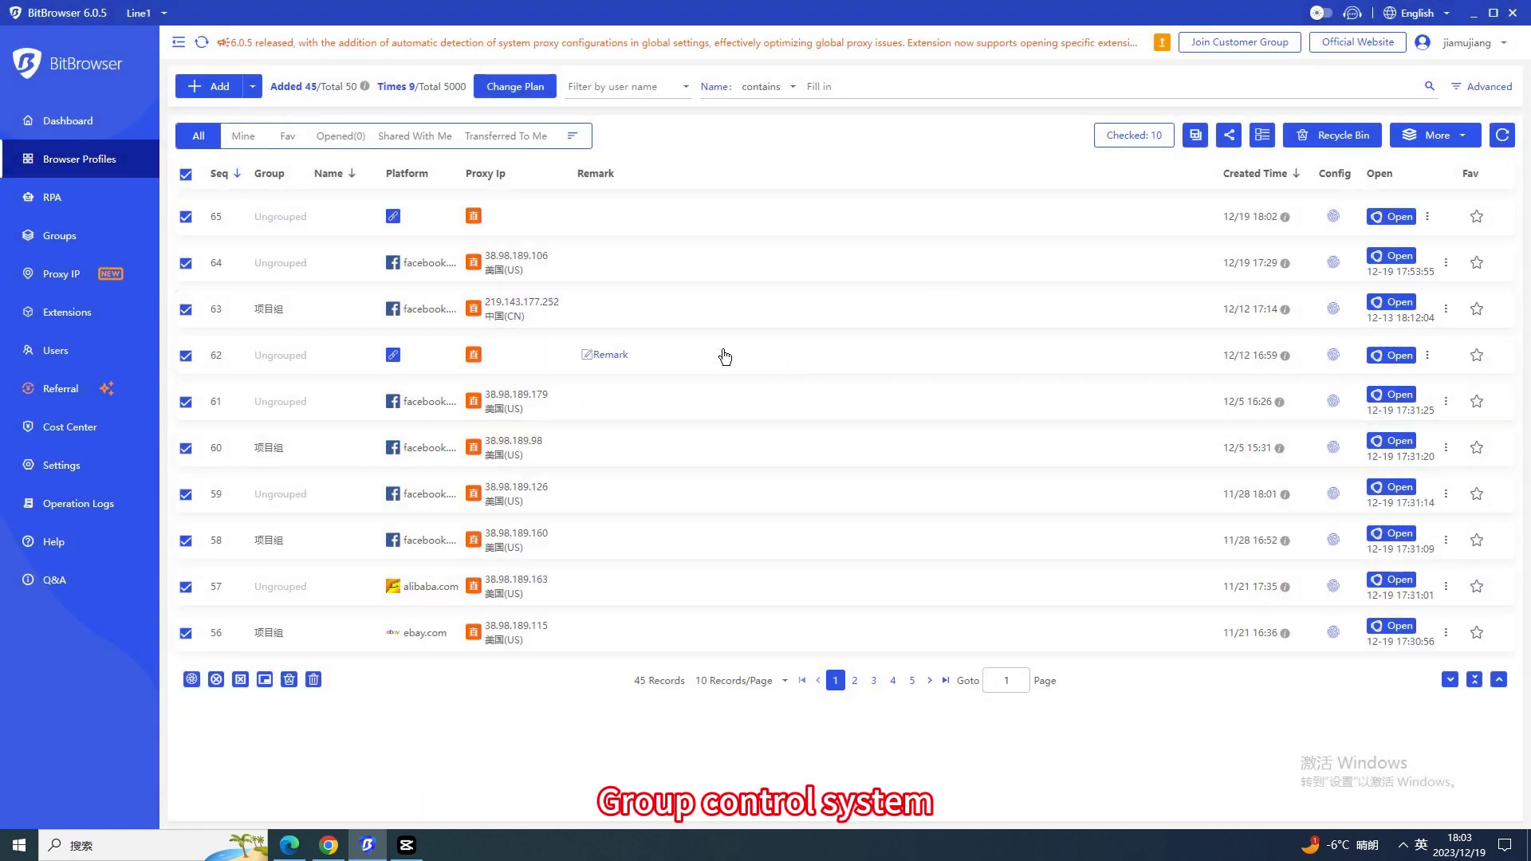
pyautogui.click(71, 120)
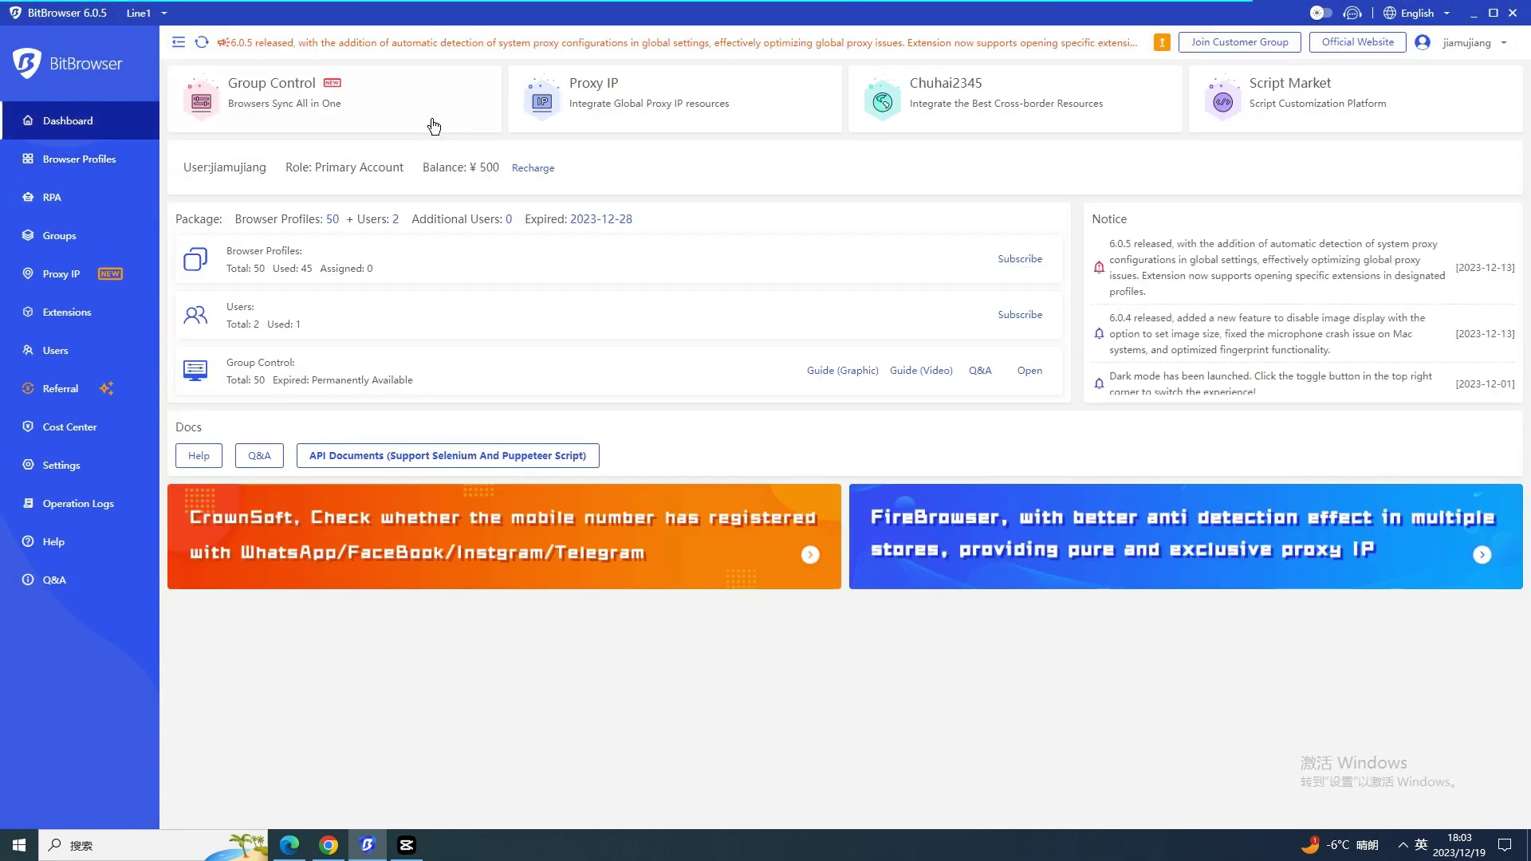
pyautogui.click(248, 95)
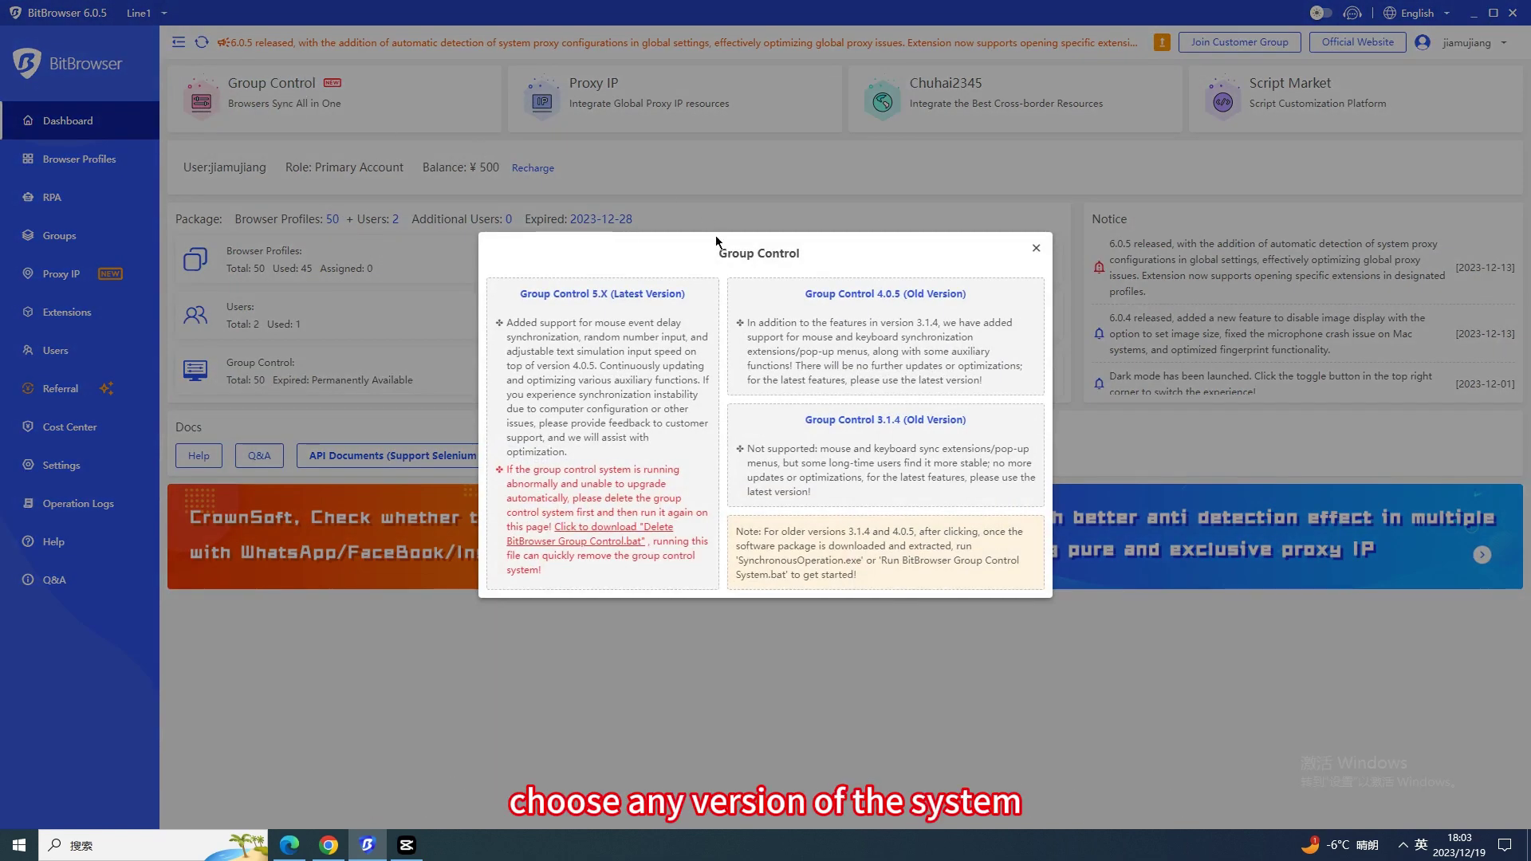
pyautogui.click(590, 367)
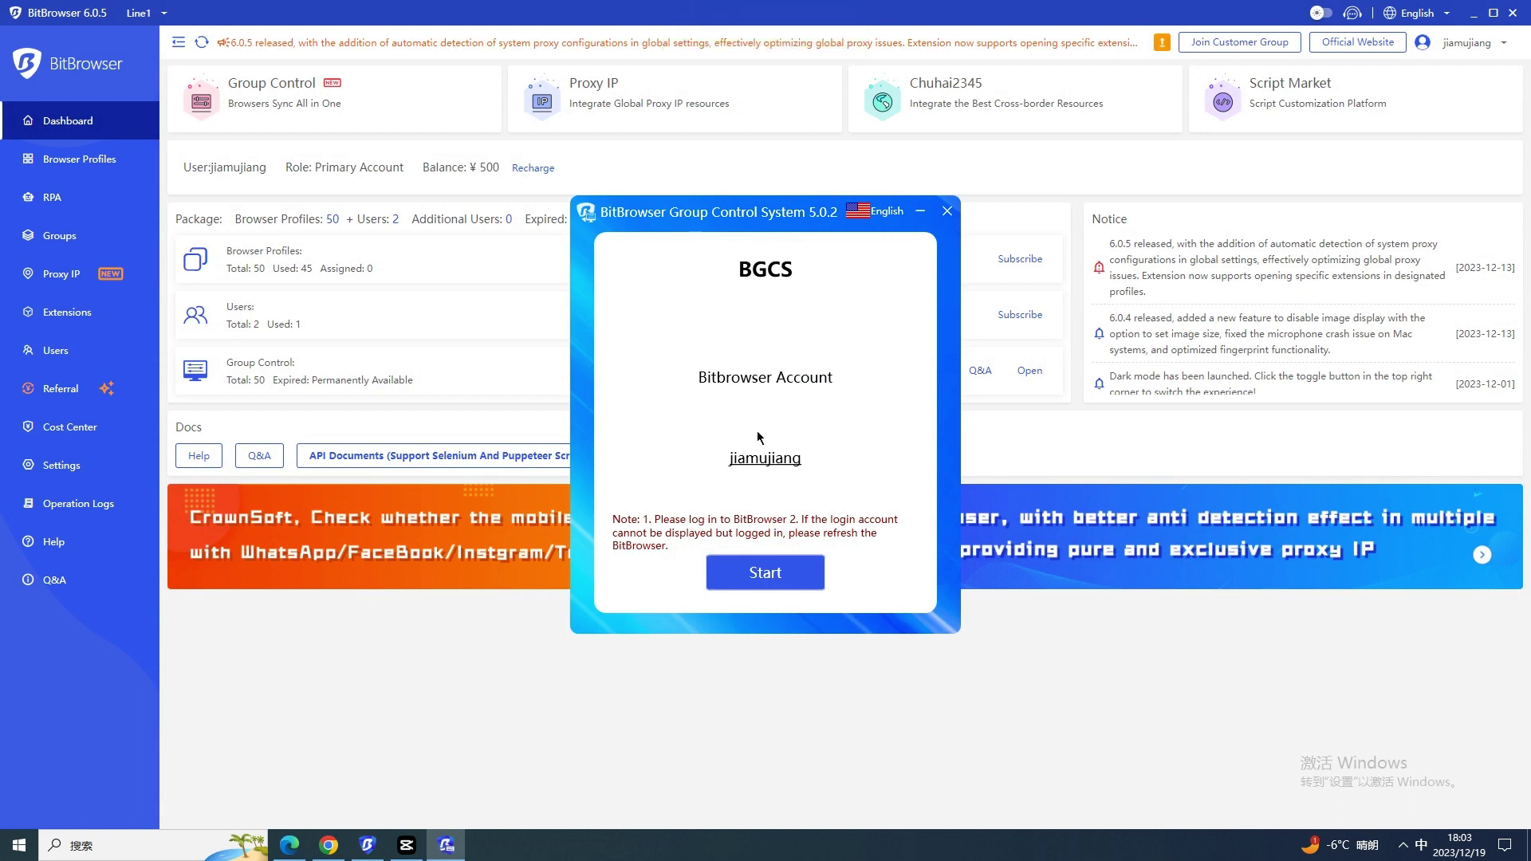
# Start Group Control and add profiles 56–61 as checked controlled windows
pyautogui.click(749, 580)
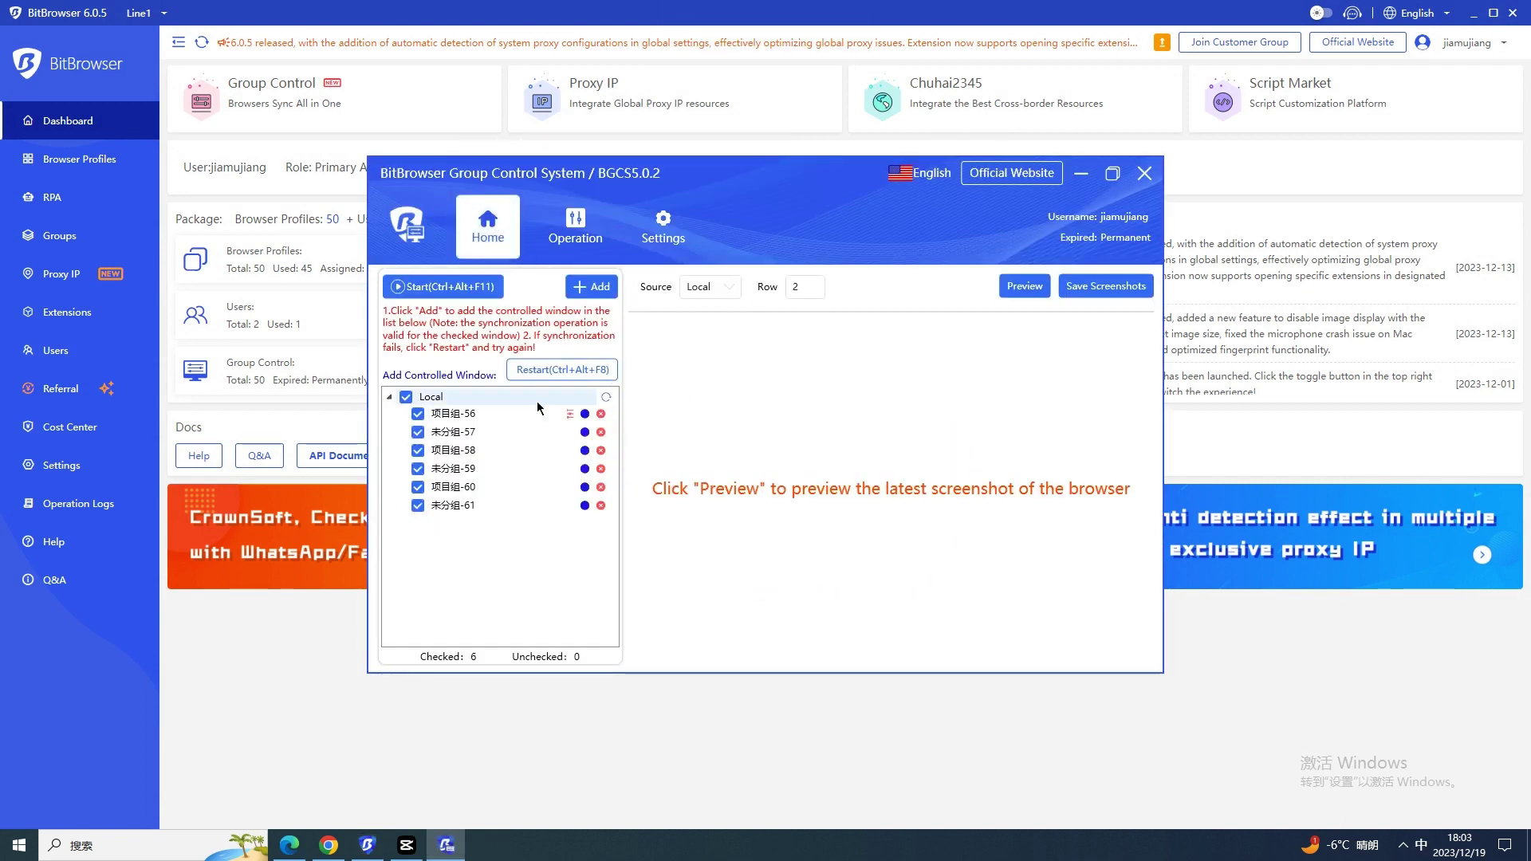
pyautogui.click(591, 286)
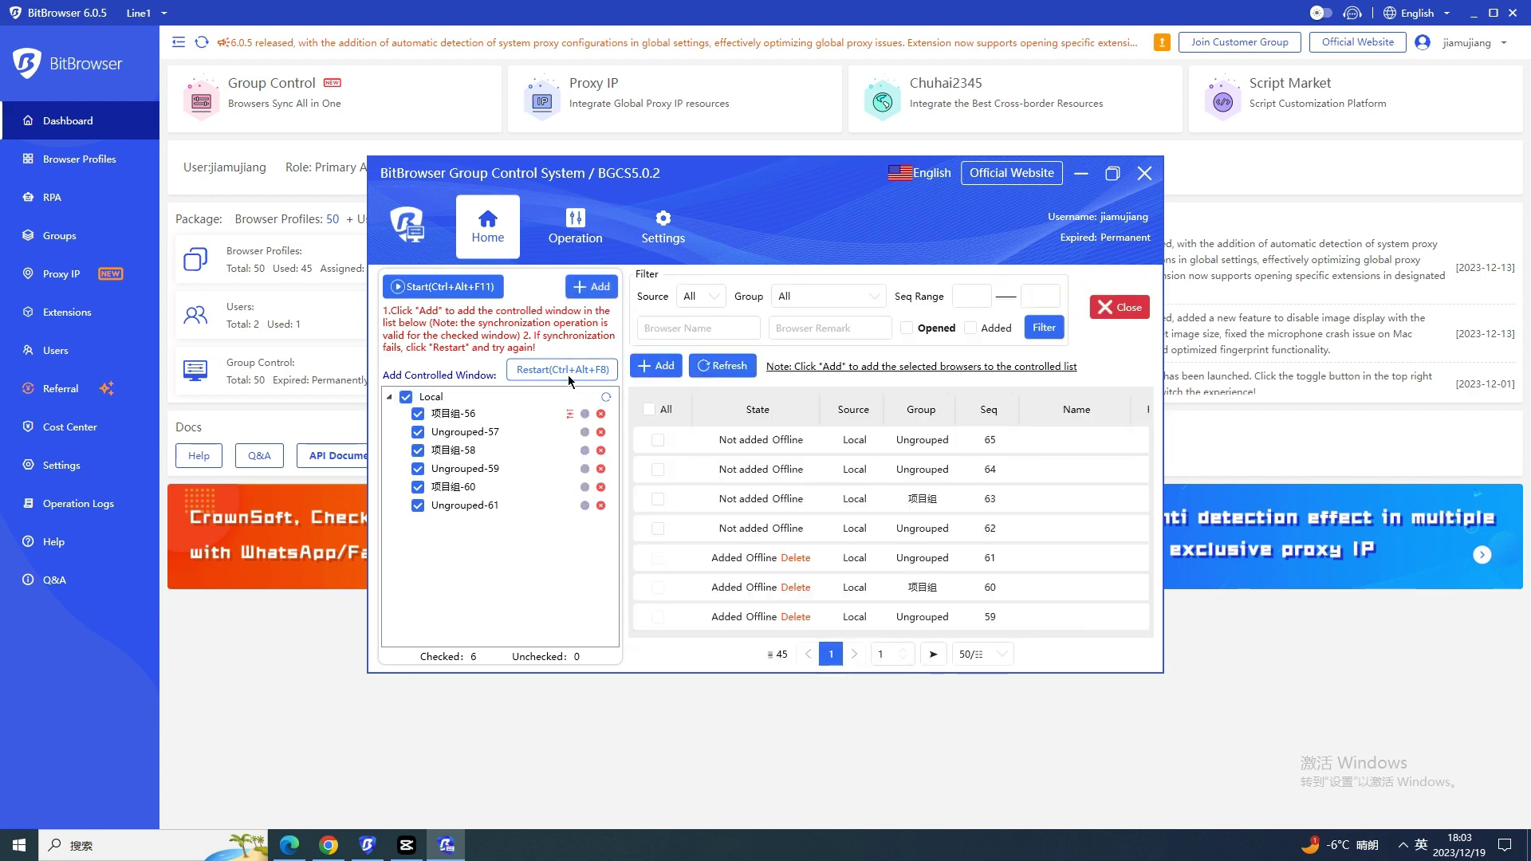
pyautogui.rightClick(468, 416)
pyautogui.click(510, 441)
pyautogui.click(556, 370)
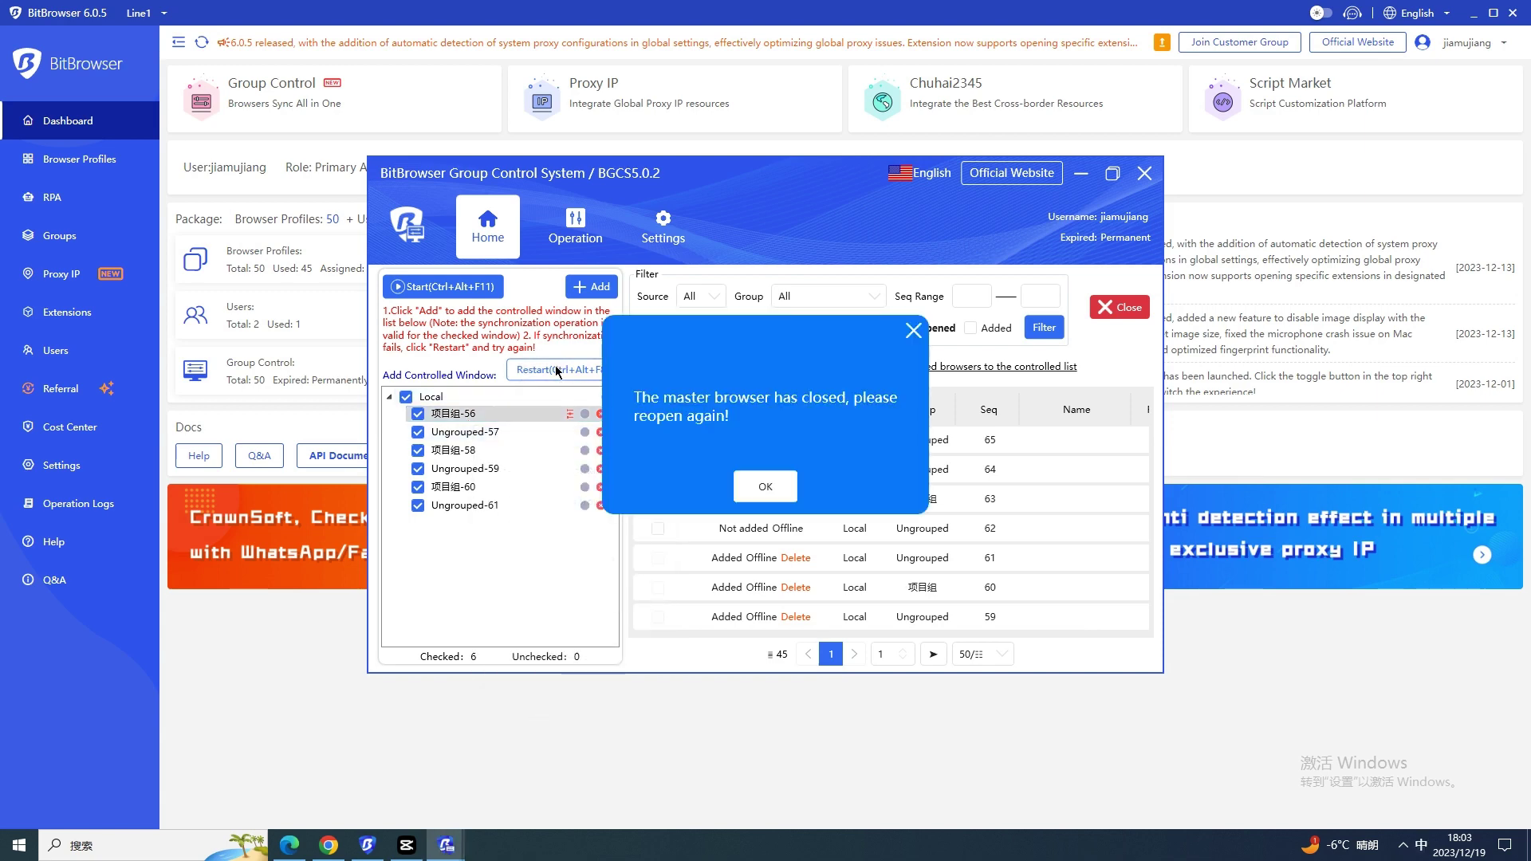
pyautogui.click(766, 487)
# Open all six controlled profile browsers on their US proxy IPs
pyautogui.rightClick(560, 417)
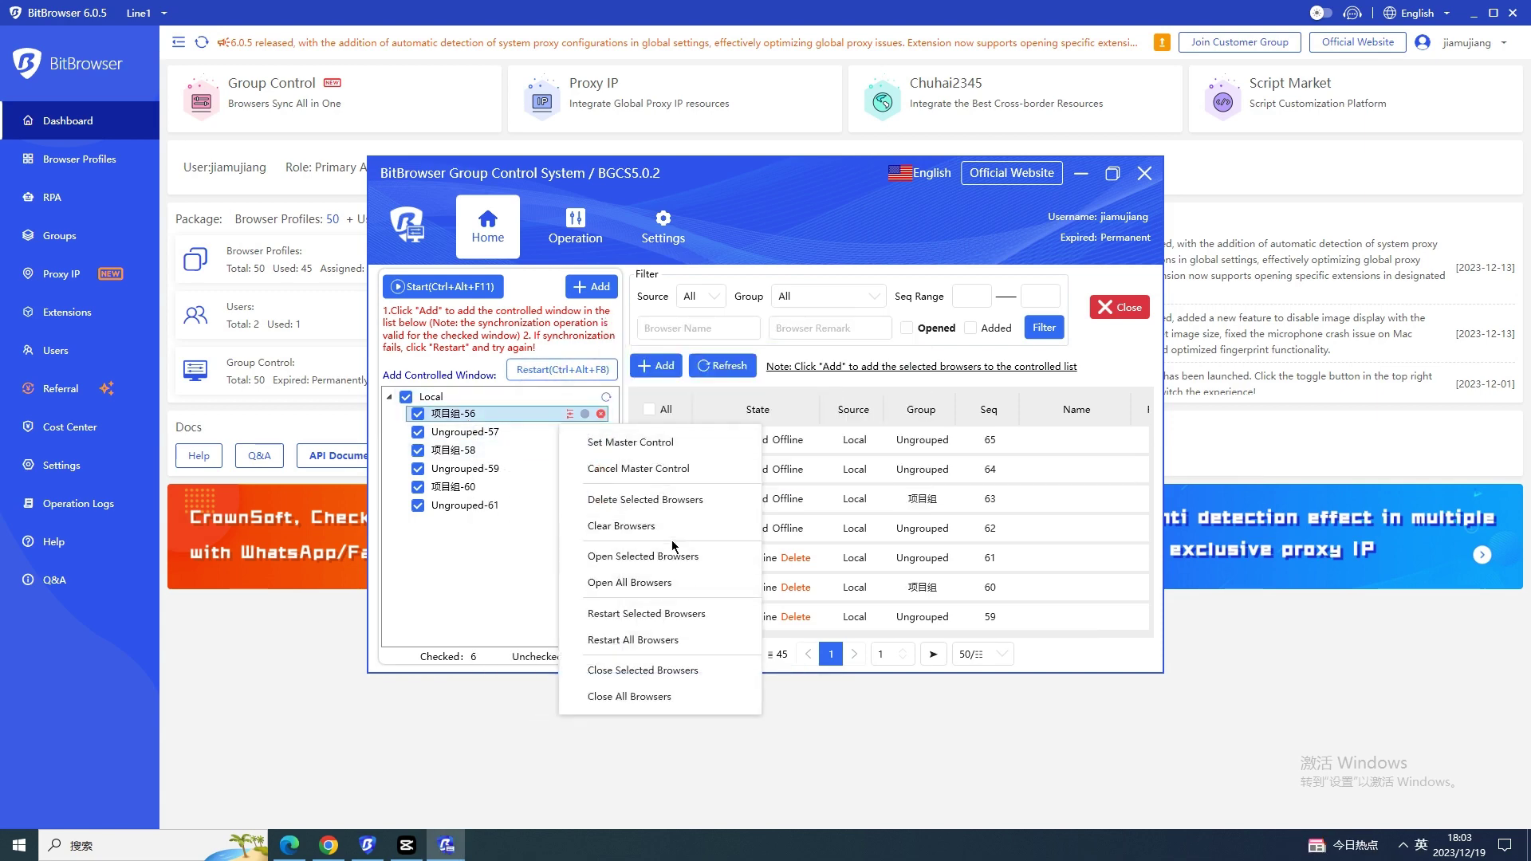
pyautogui.click(600, 587)
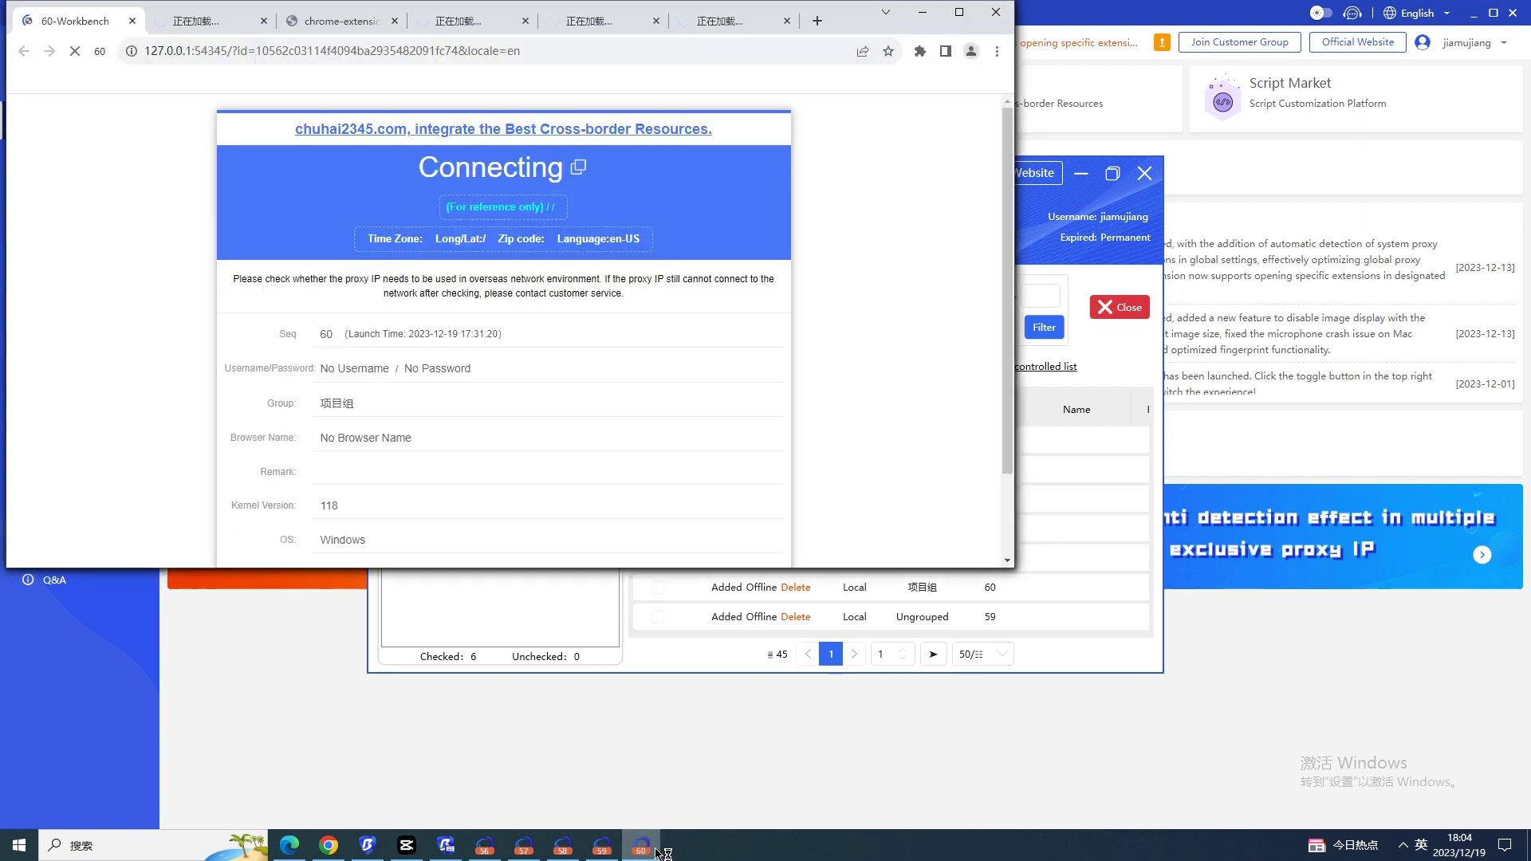
pyautogui.click(1077, 660)
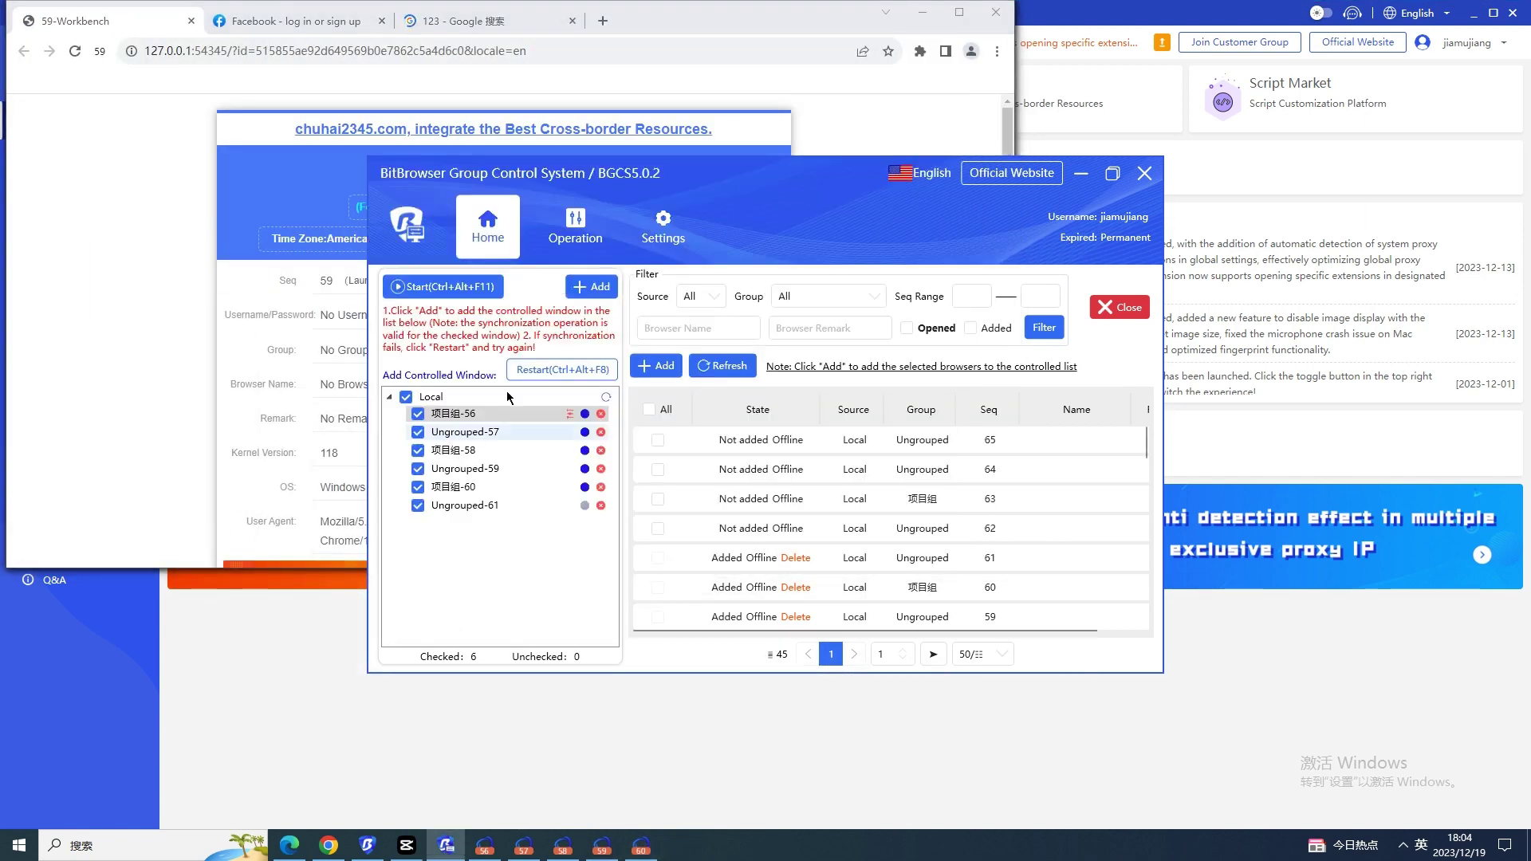
# Sync the six browsers and search Google for 123456 in a new tab
pyautogui.click(465, 289)
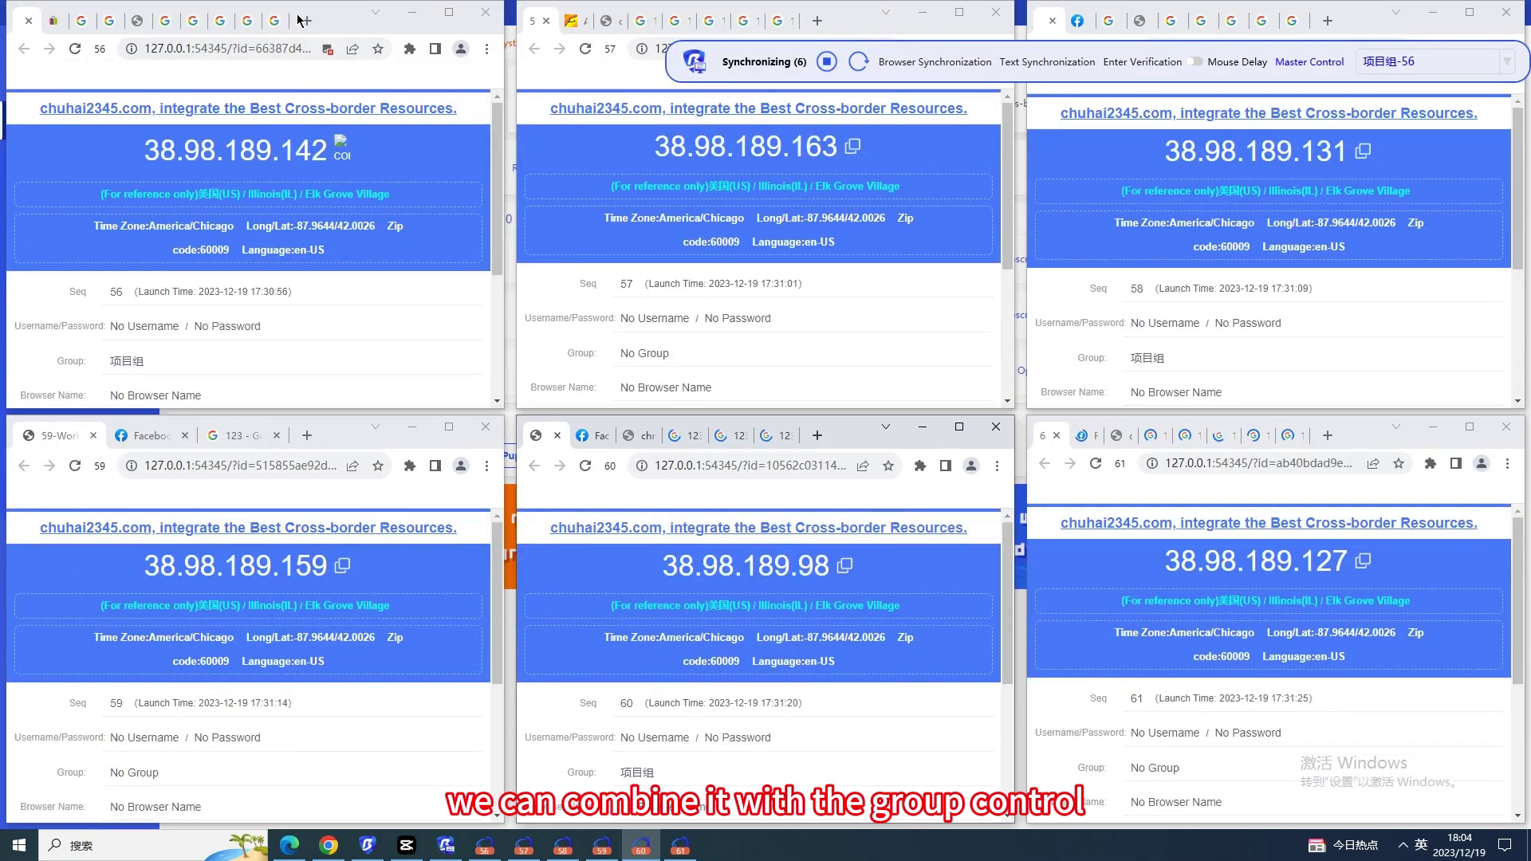
pyautogui.click(307, 20)
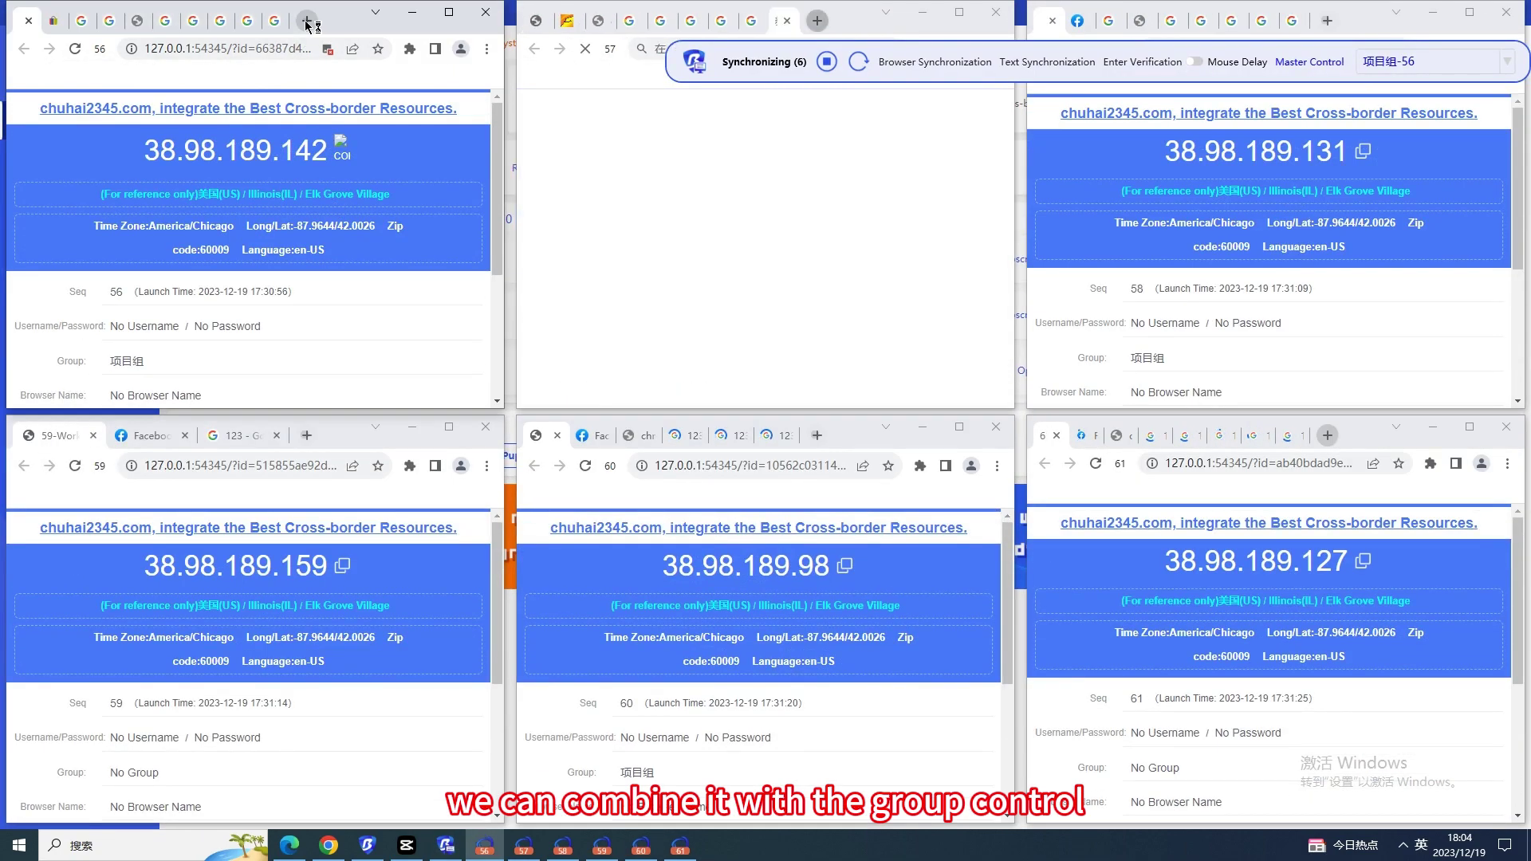
pyautogui.click(343, 341)
pyautogui.click(363, 379)
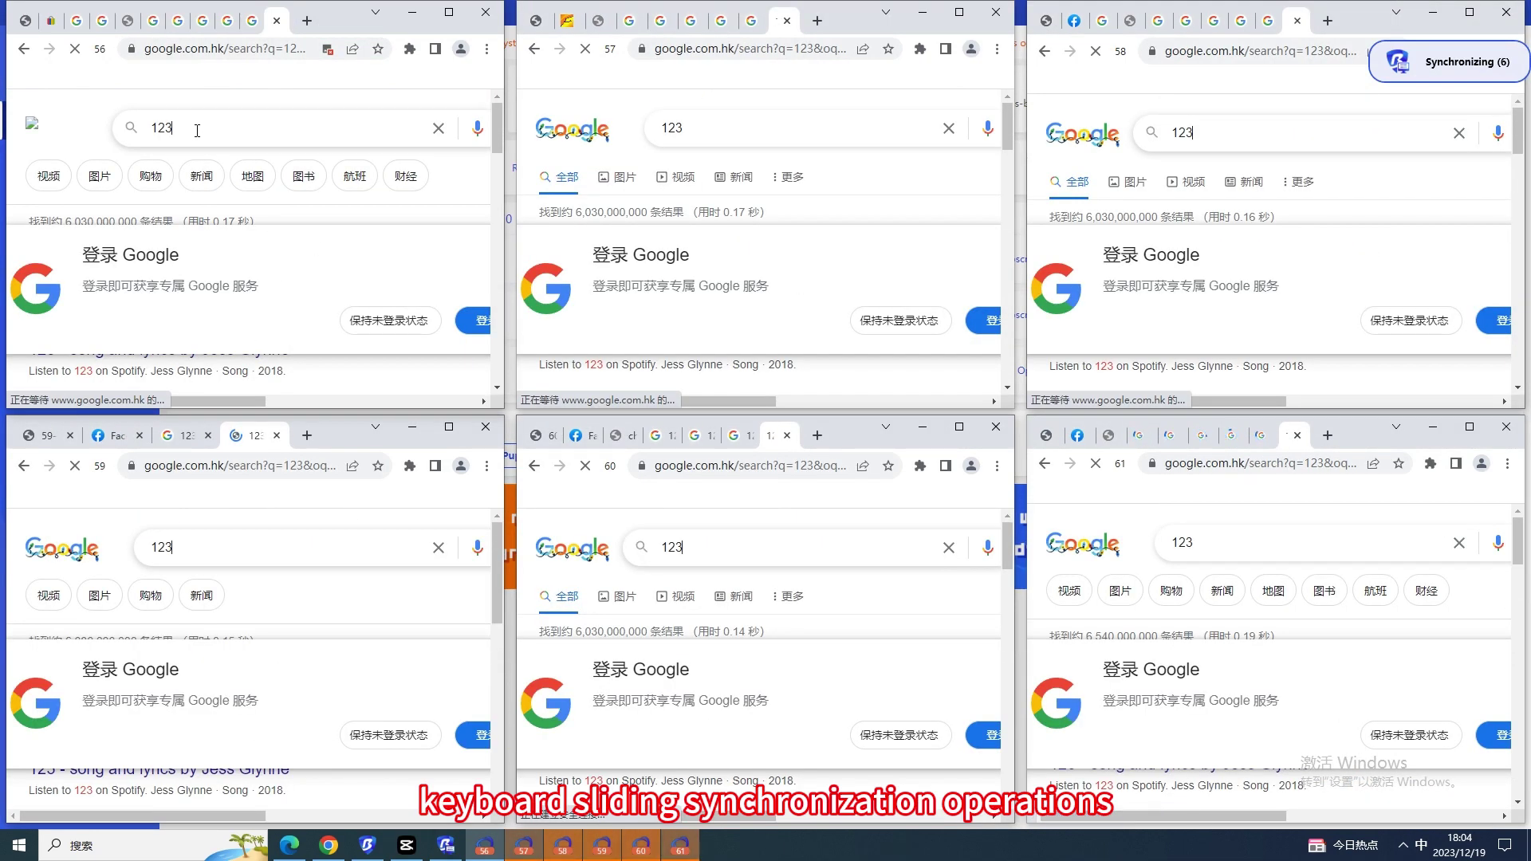
pyautogui.click(197, 129)
pyautogui.write('456')
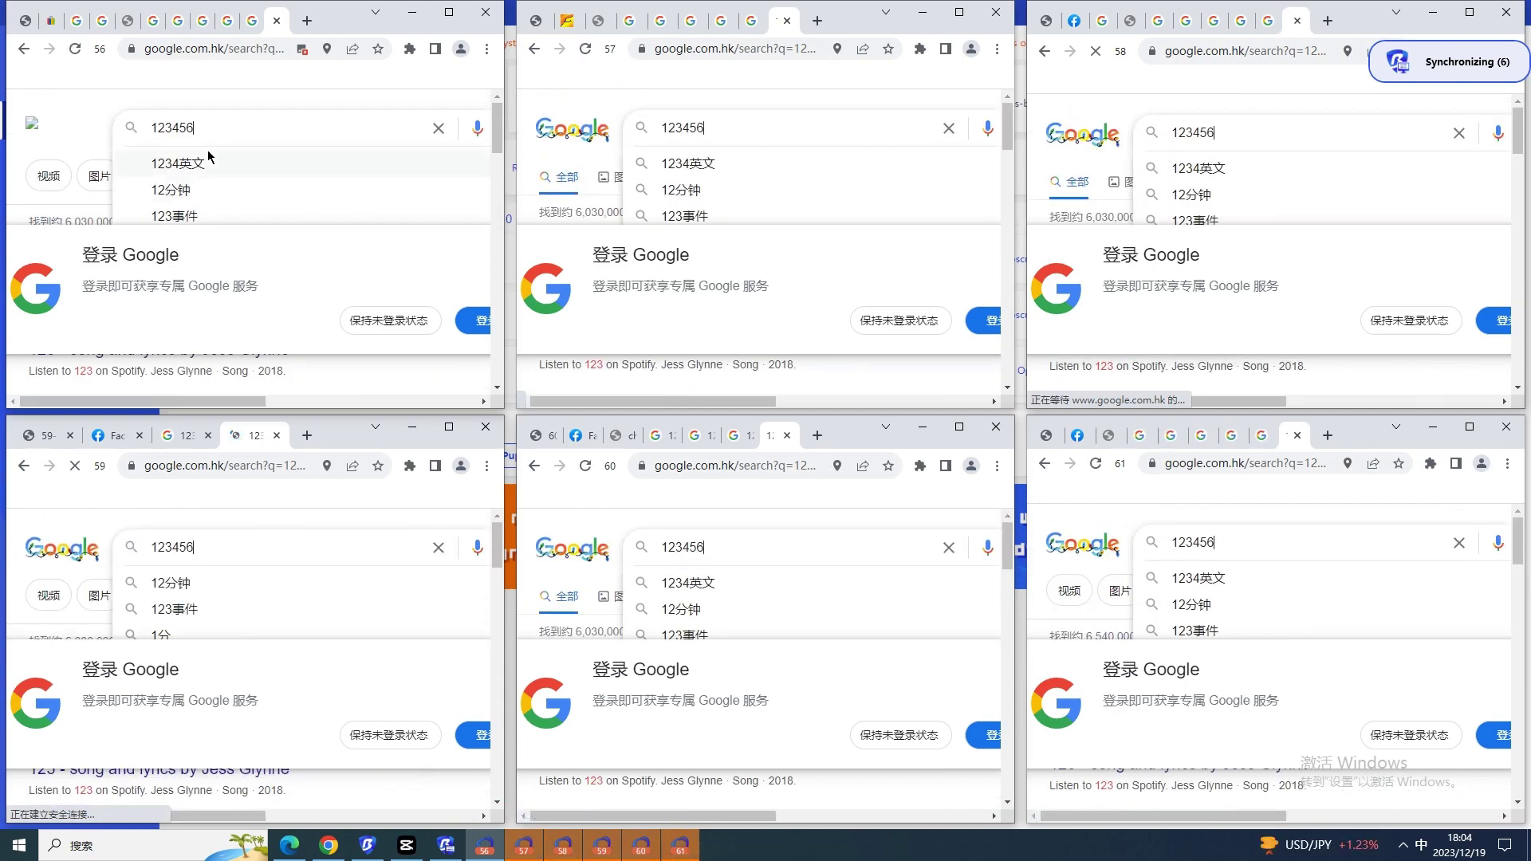
# Stop syncing, close all six controlled browsers, and quit Group Control
pyautogui.click(445, 845)
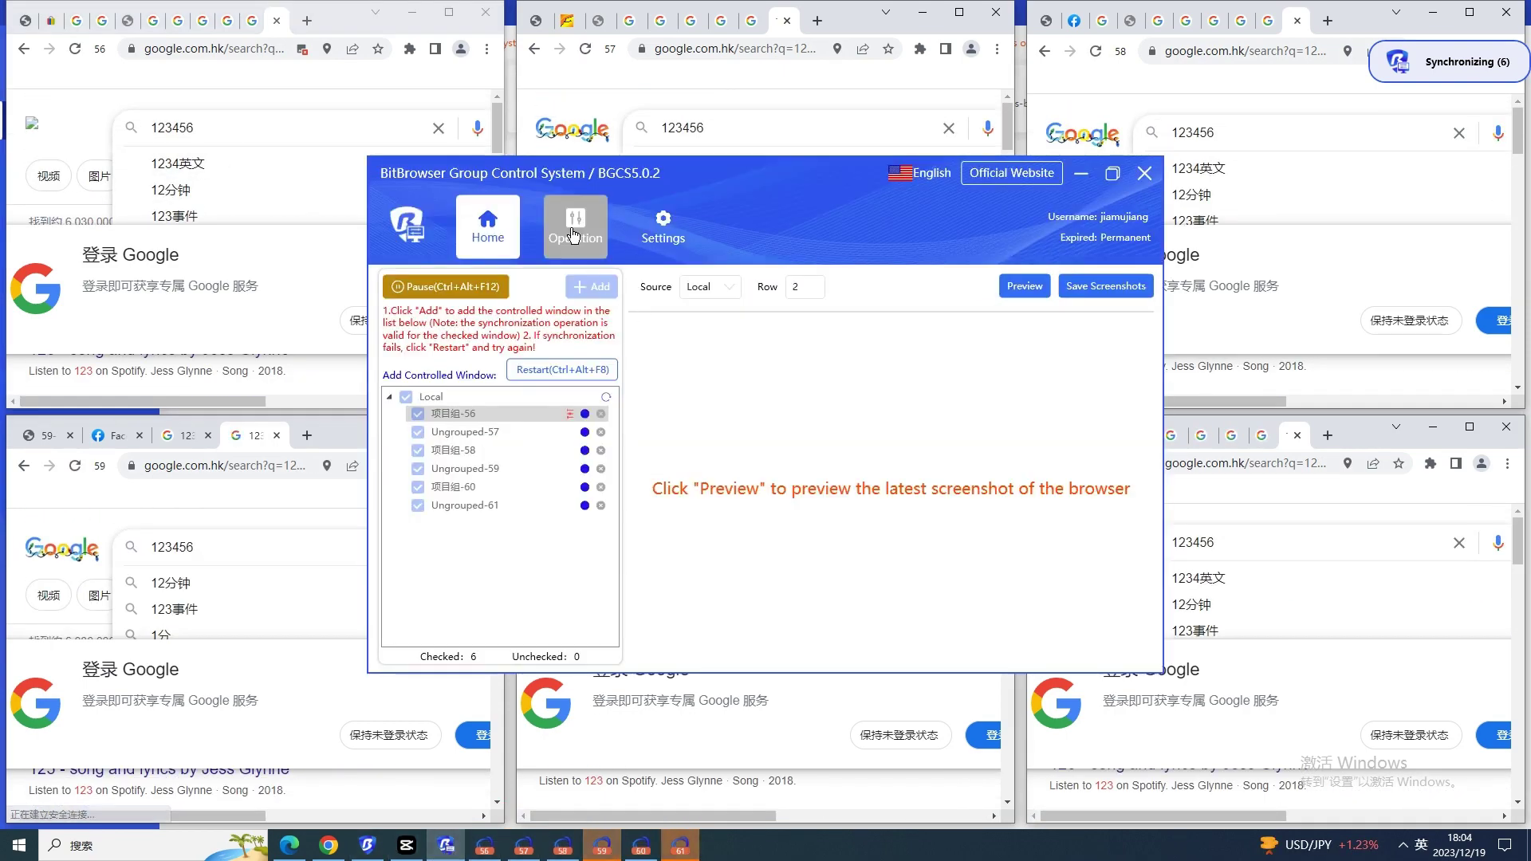
pyautogui.click(575, 227)
pyautogui.click(487, 227)
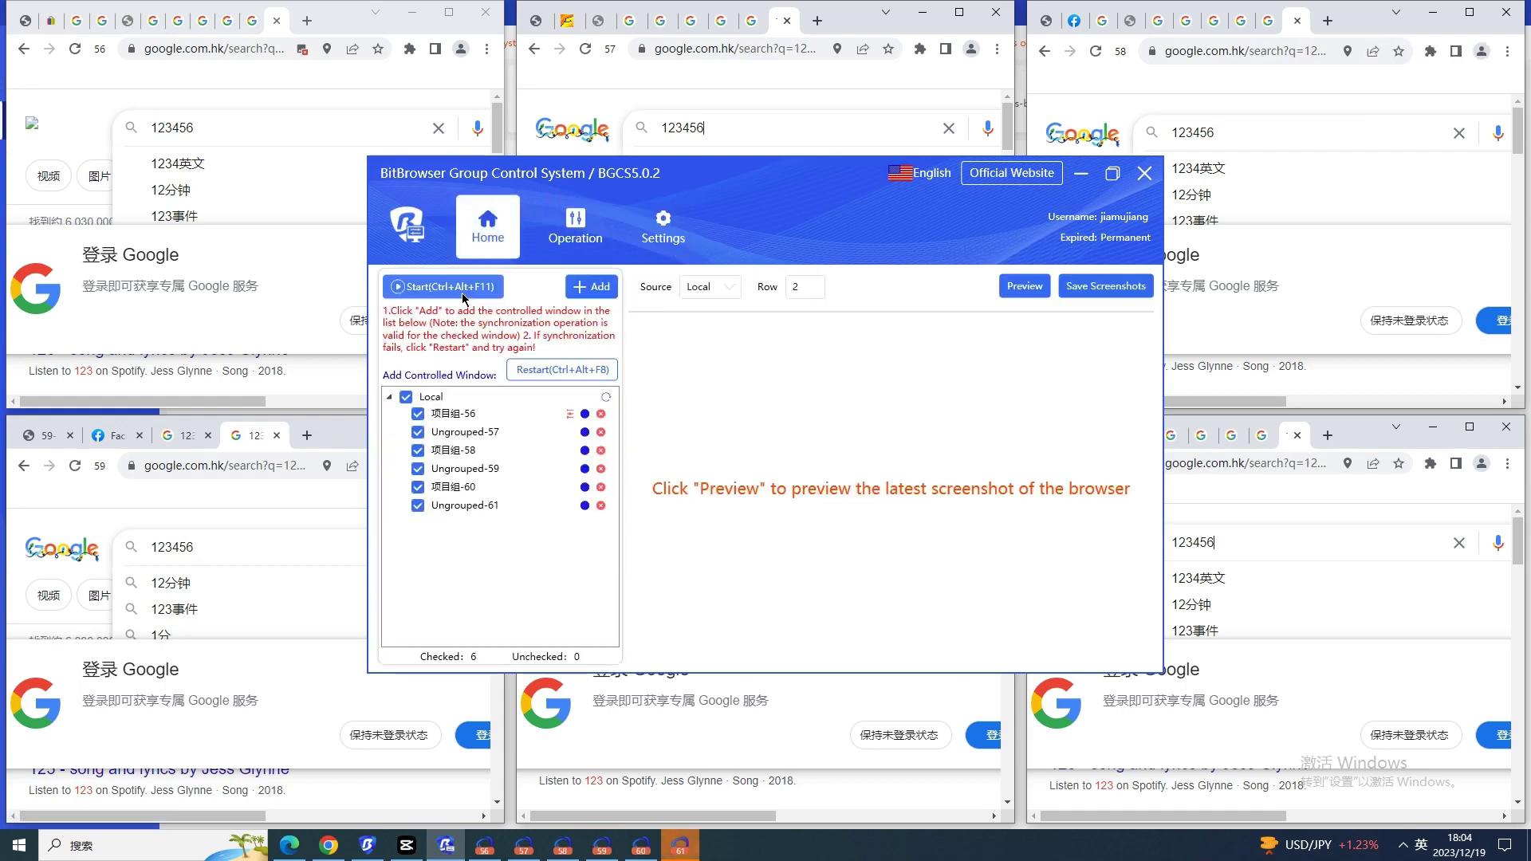
pyautogui.rightClick(510, 415)
pyautogui.click(552, 689)
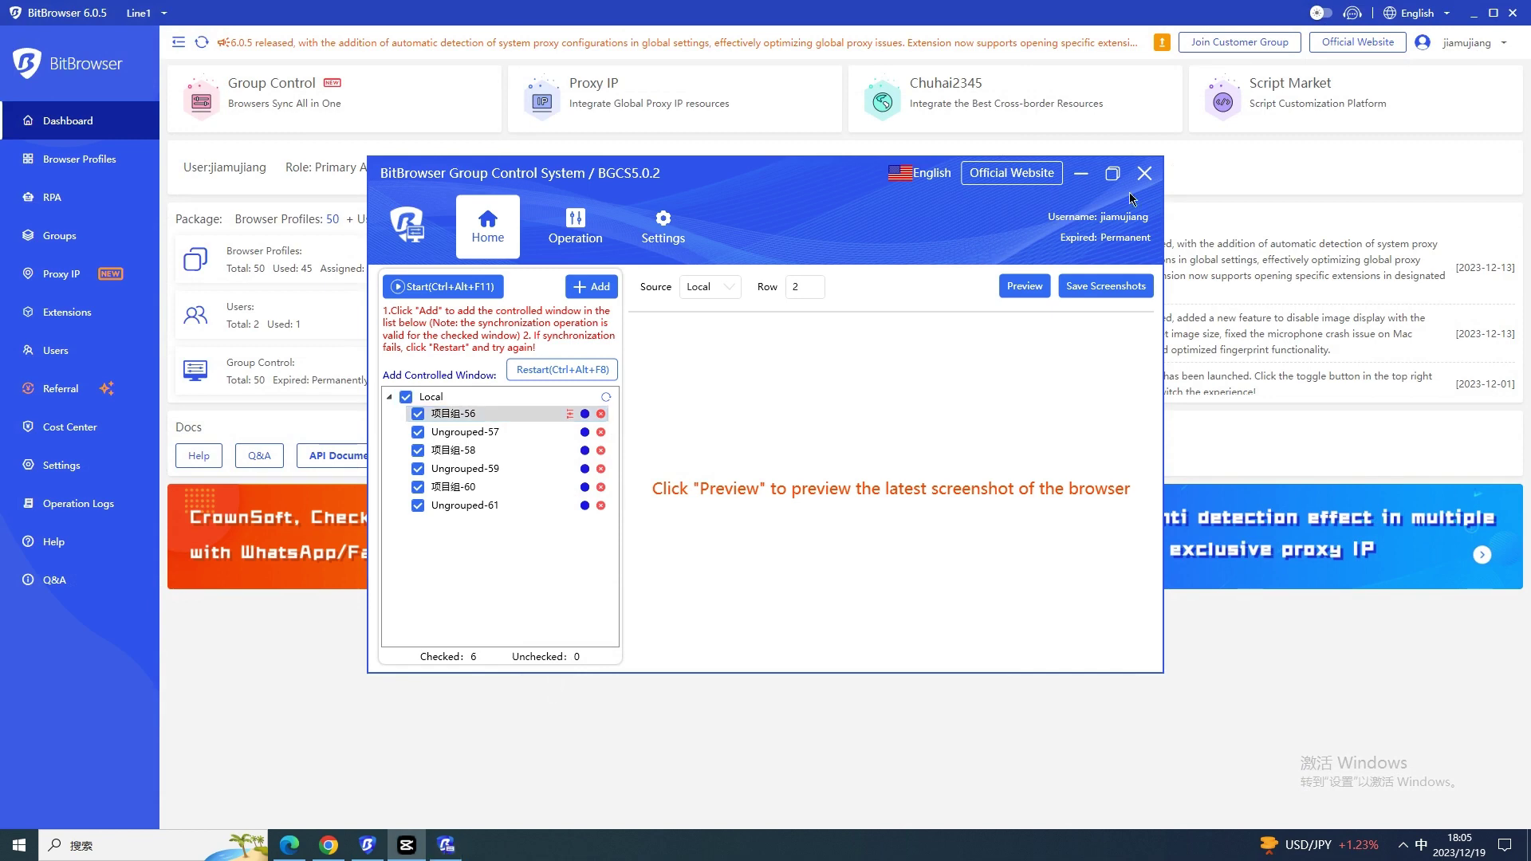
pyautogui.click(1153, 175)
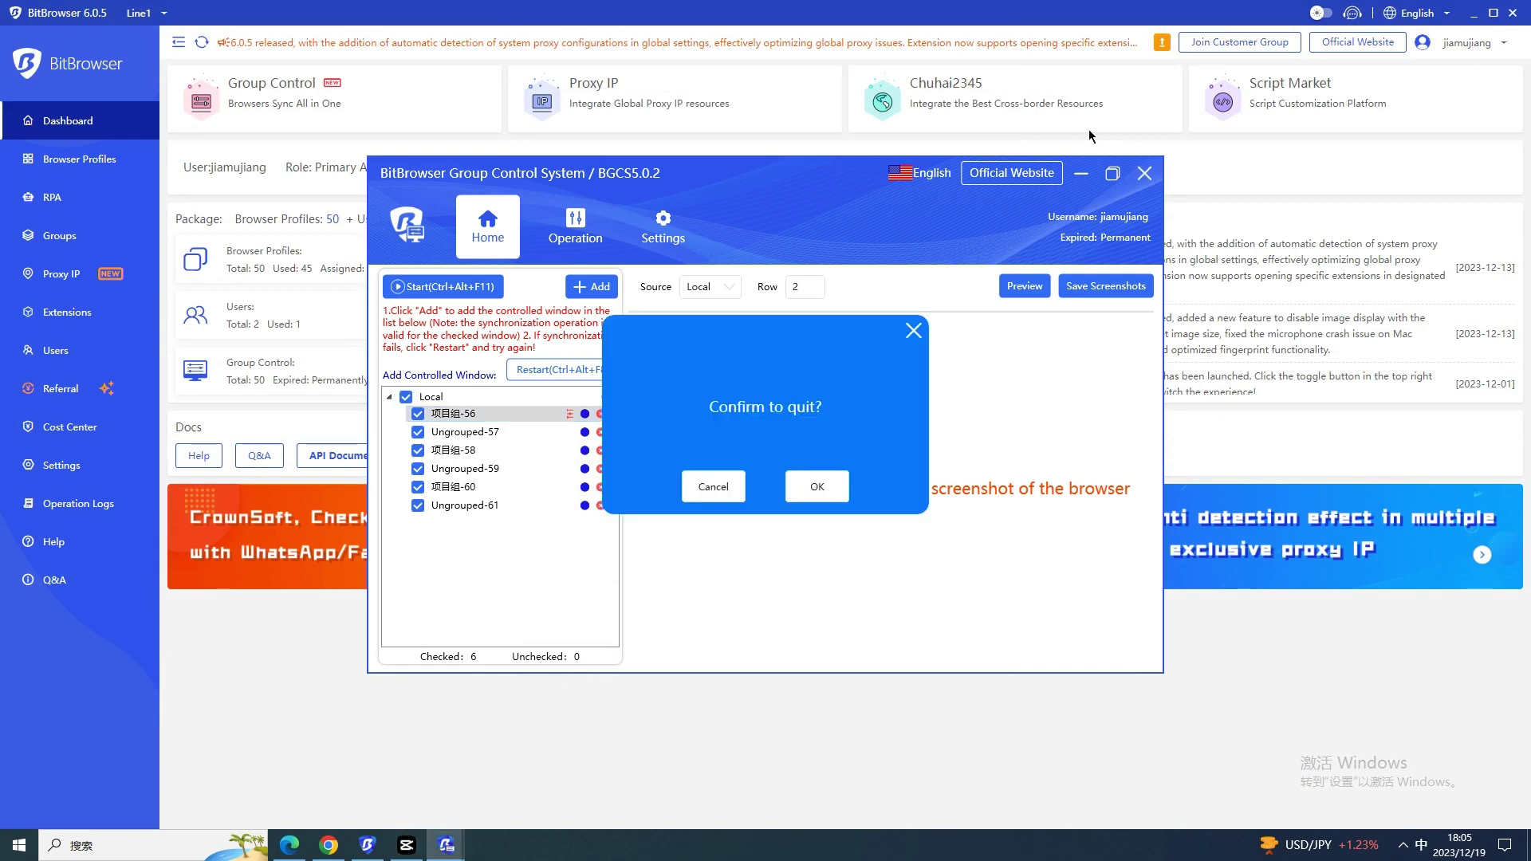
pyautogui.click(813, 484)
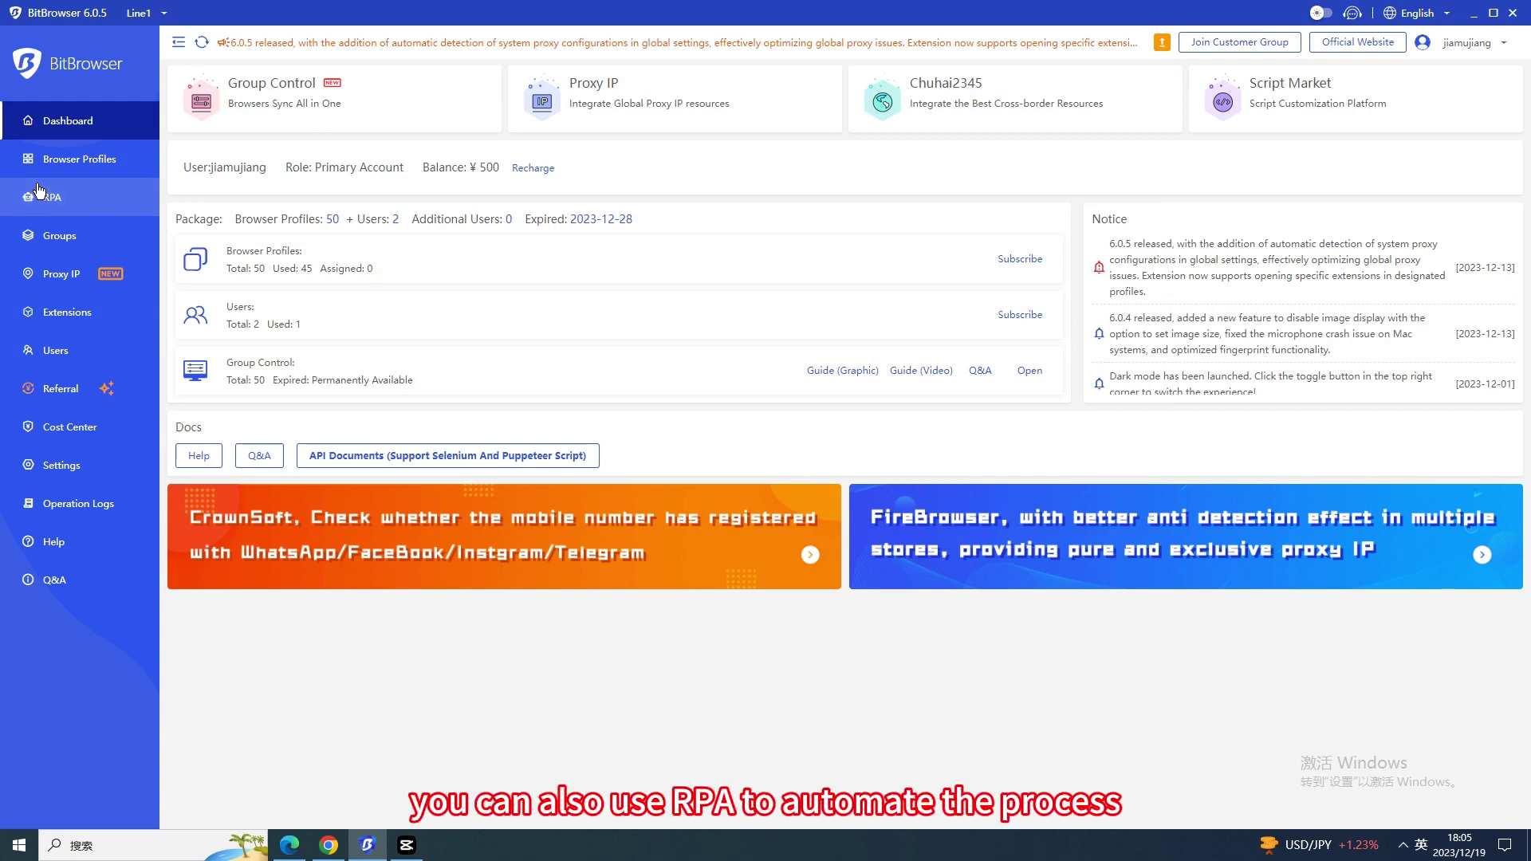
# Open and cancel the 测试 RPA task editor, then disable the task and confirm
pyautogui.click(37, 195)
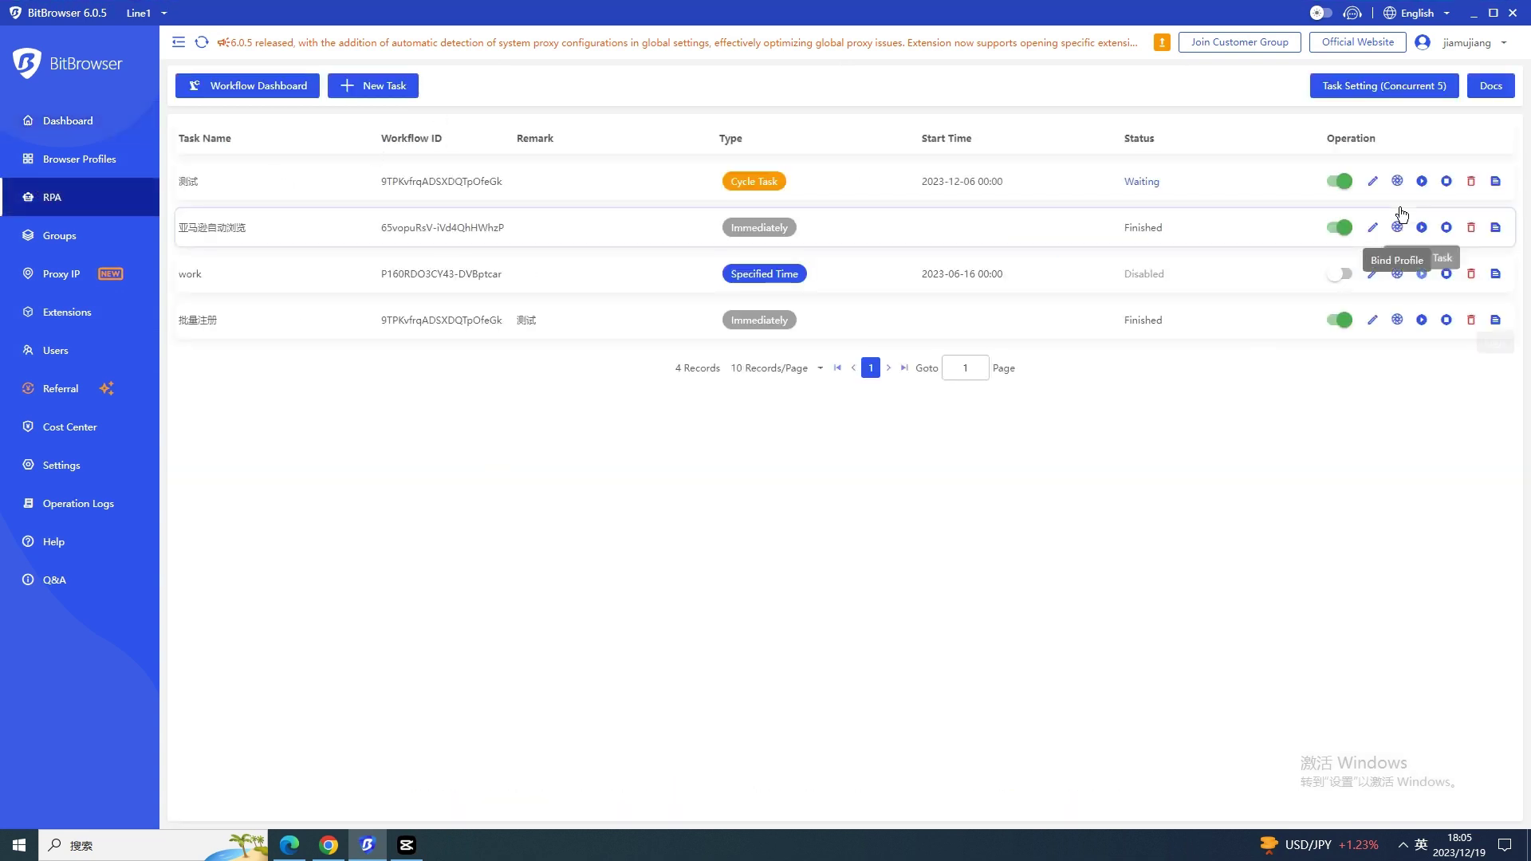
pyautogui.click(1372, 181)
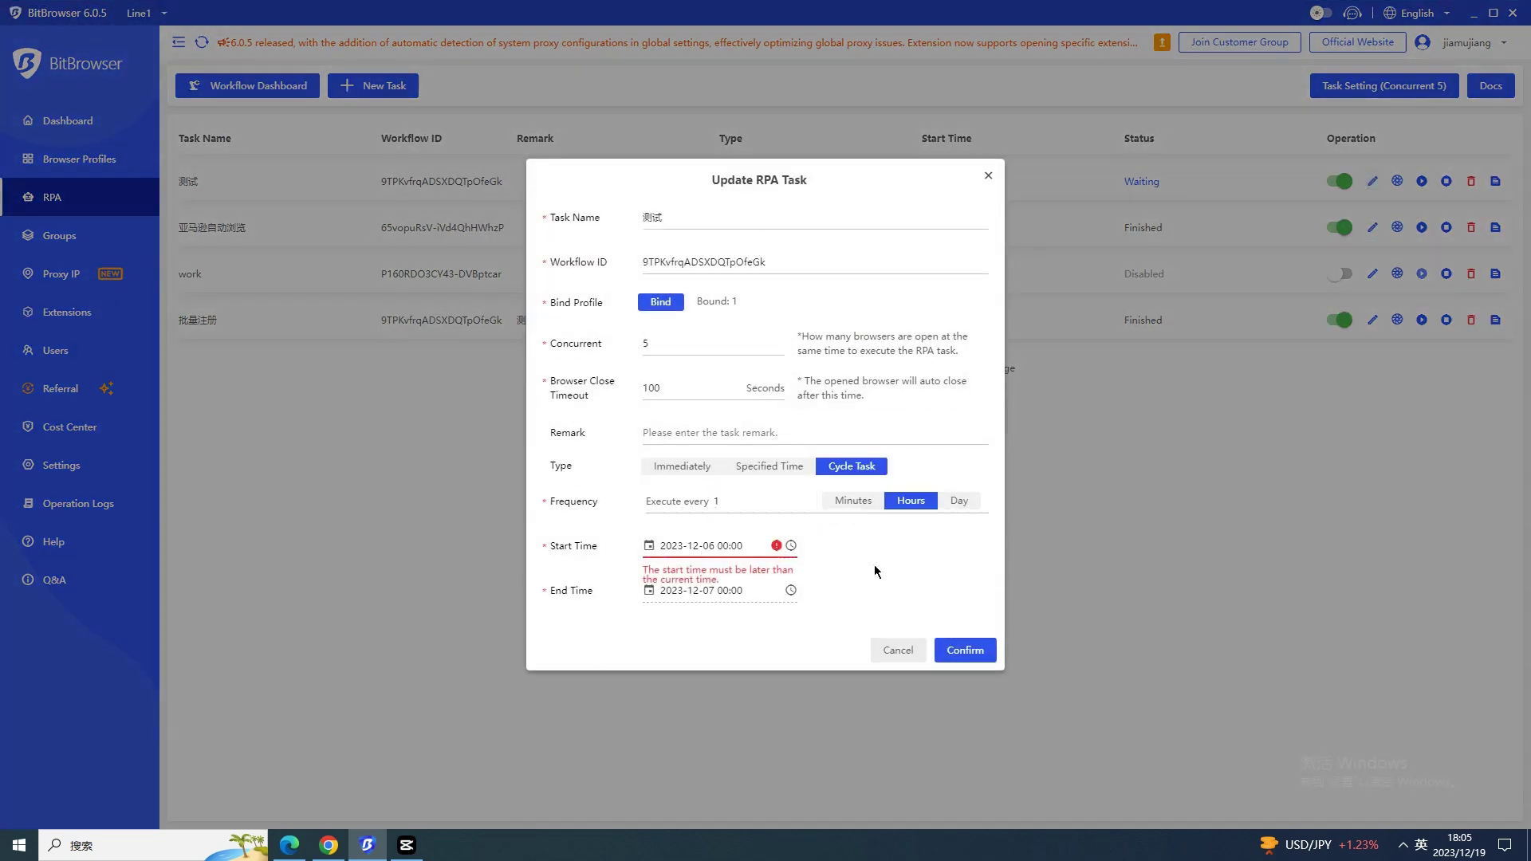
pyautogui.click(987, 177)
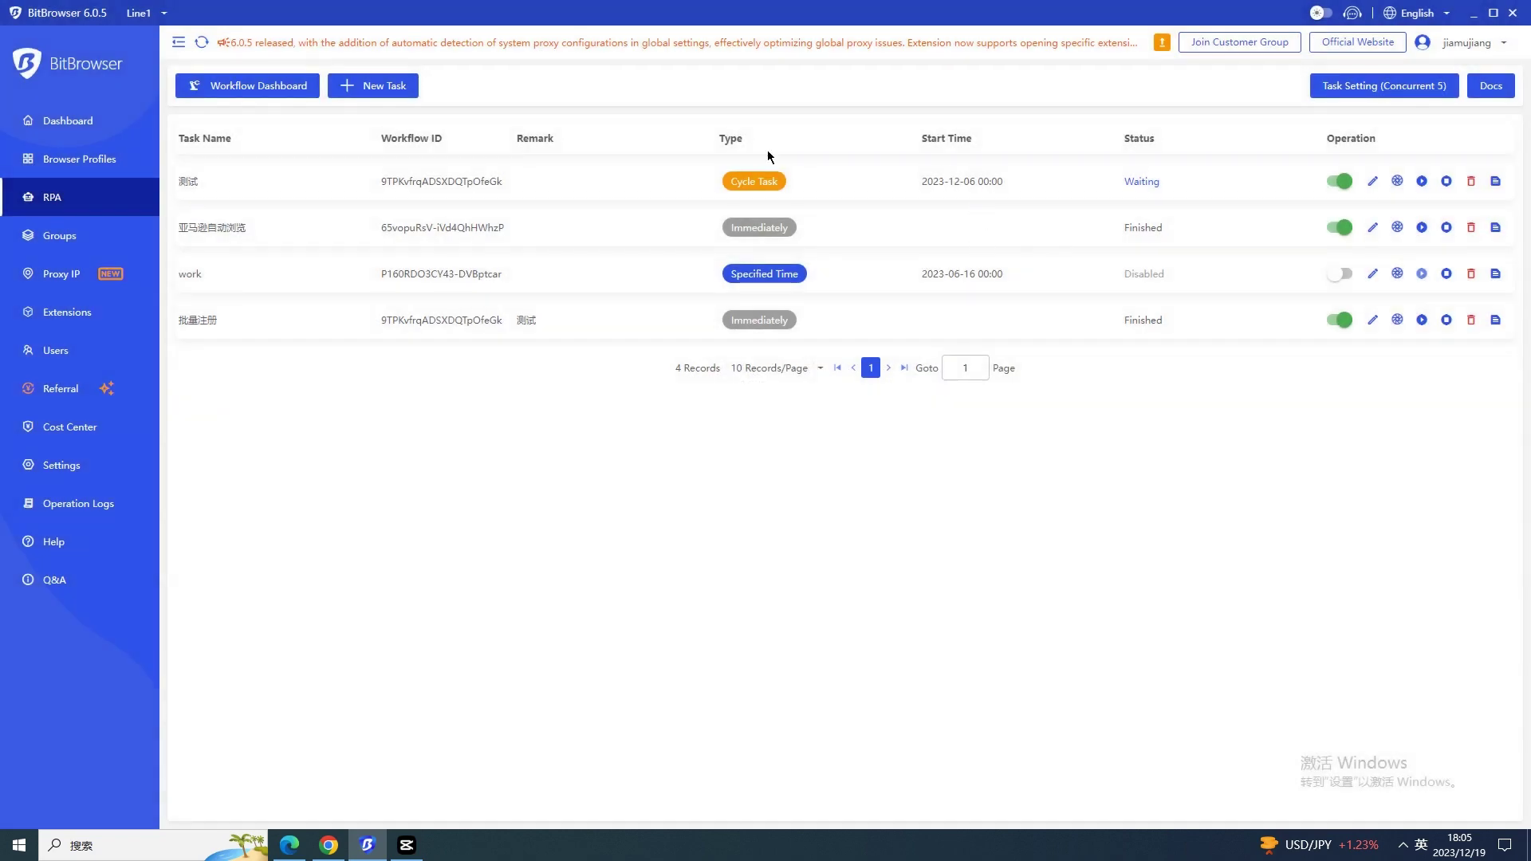
pyautogui.click(1340, 181)
pyautogui.click(892, 463)
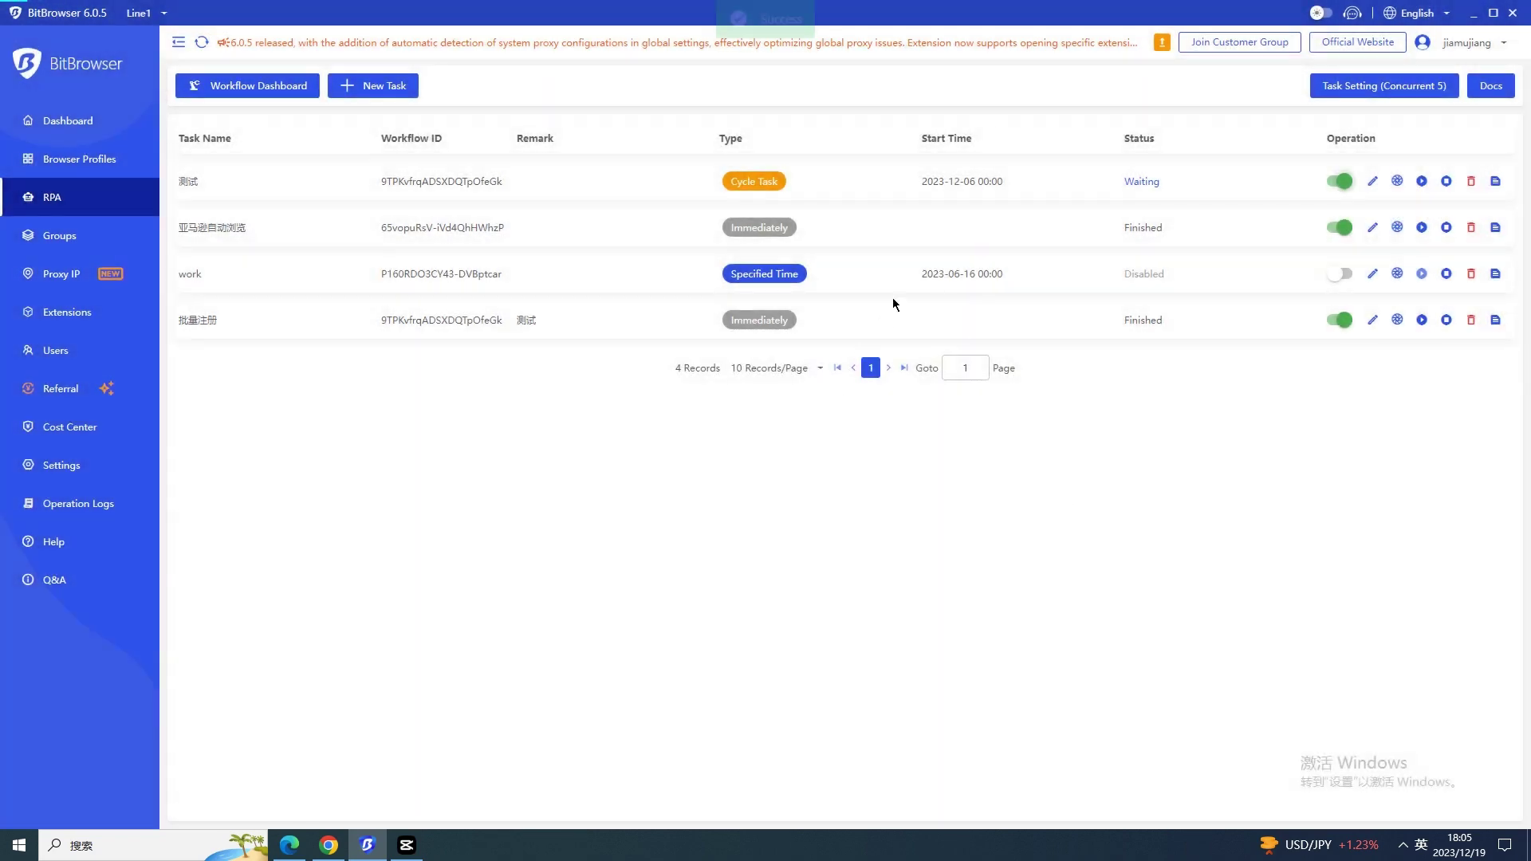
# View the Groups page's Add Group form and dismiss it without creating a group
pyautogui.click(64, 252)
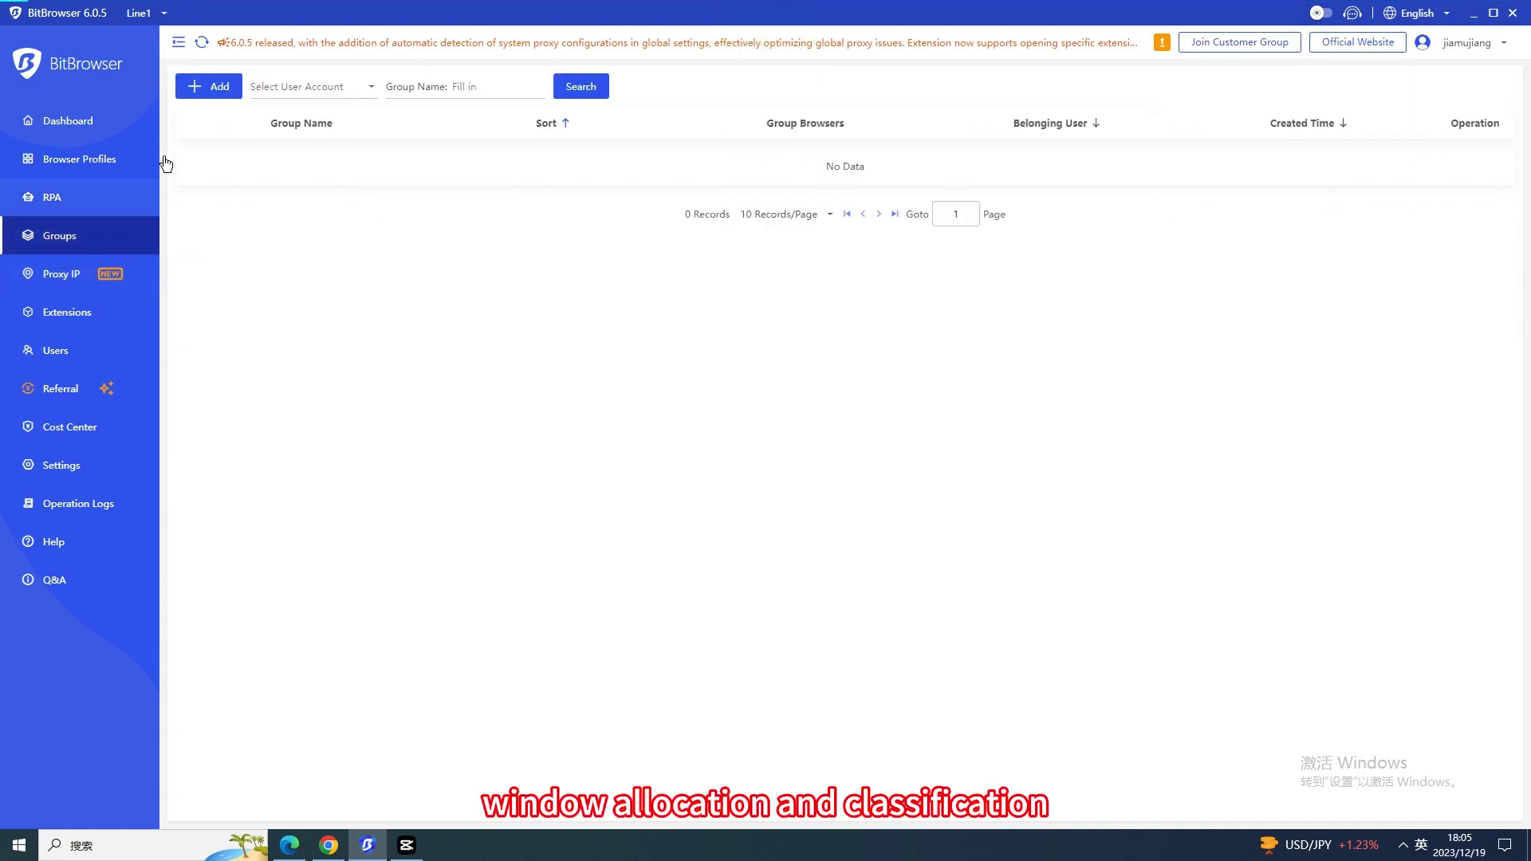
pyautogui.click(208, 86)
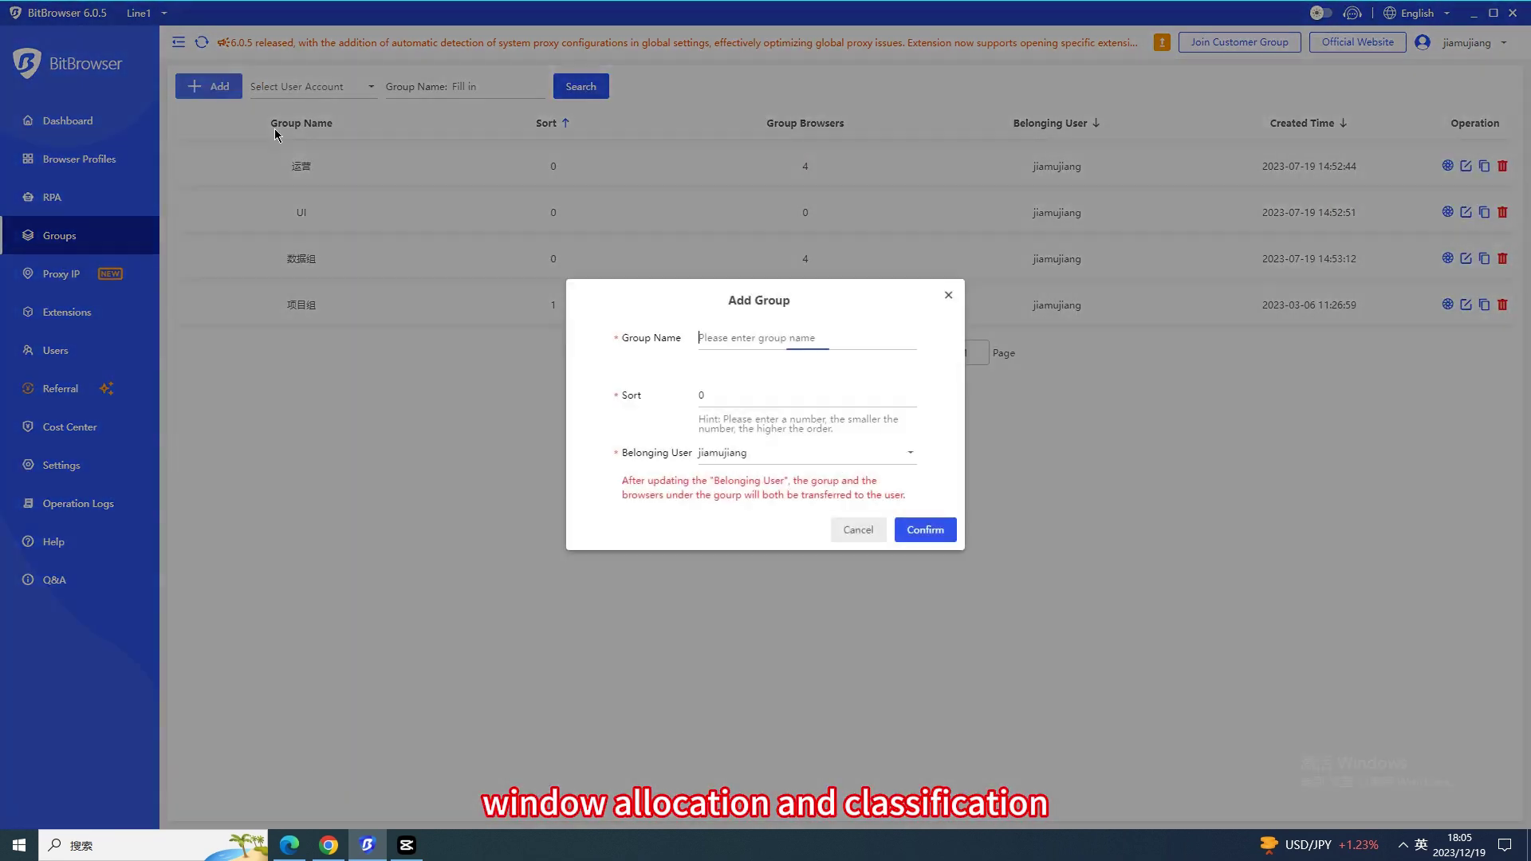
pyautogui.click(726, 451)
pyautogui.click(792, 337)
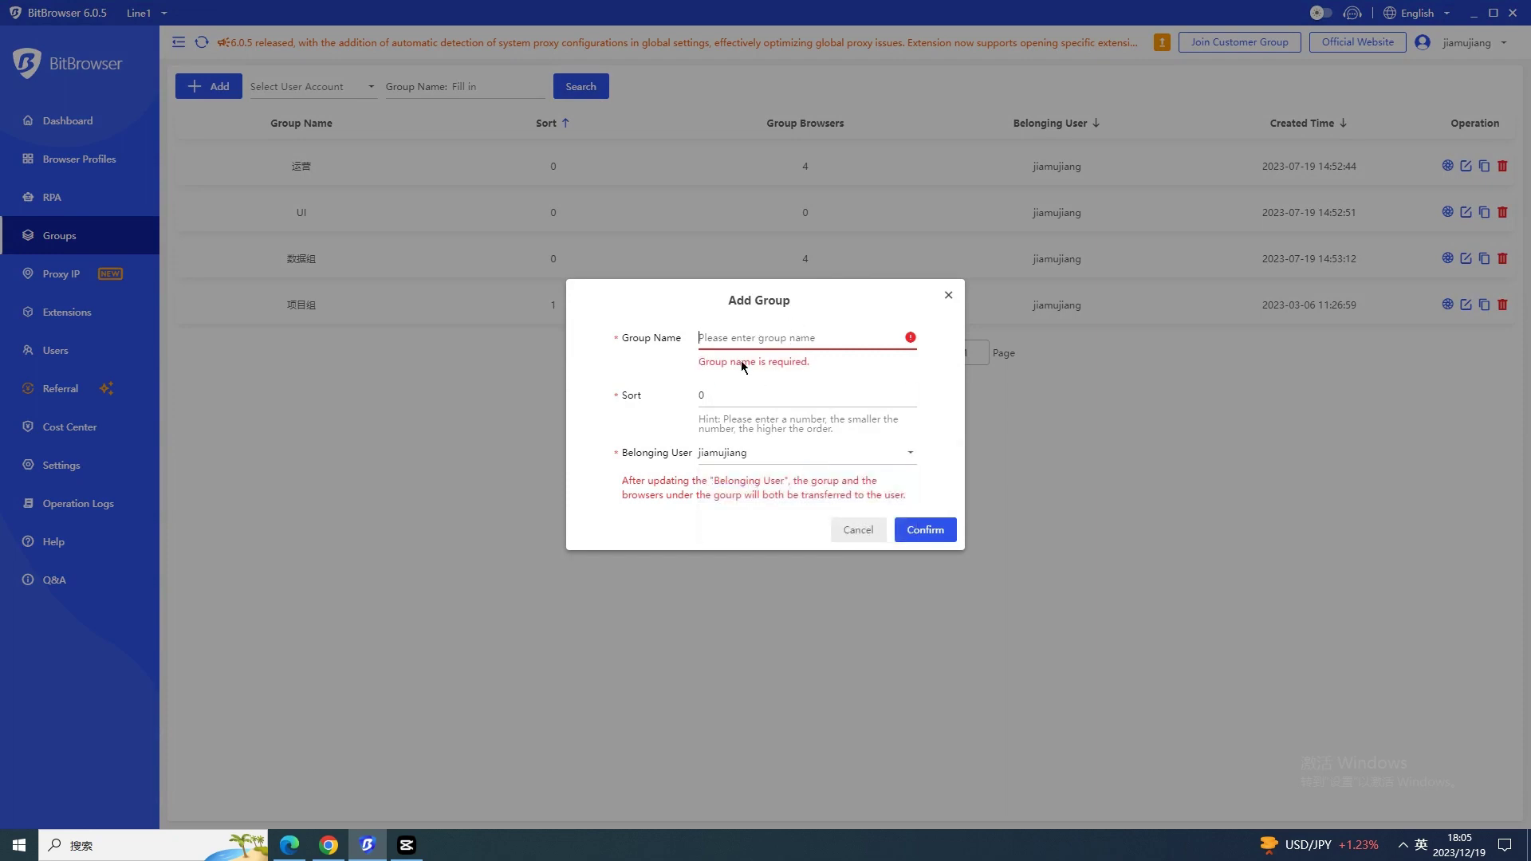
pyautogui.click(948, 295)
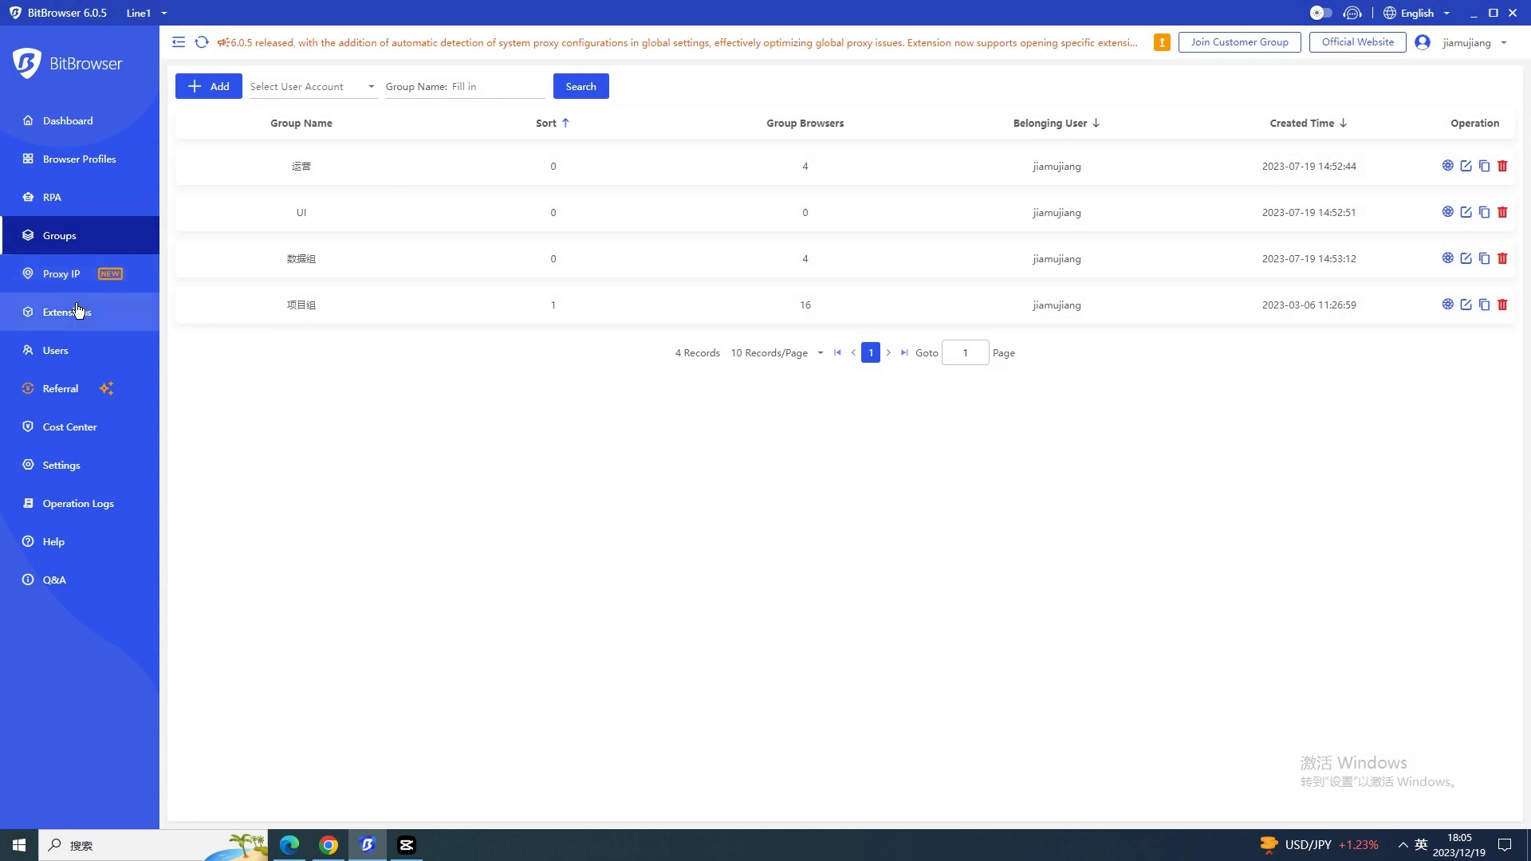
# Browse the Extensions page and its custom-extension source options
pyautogui.click(78, 311)
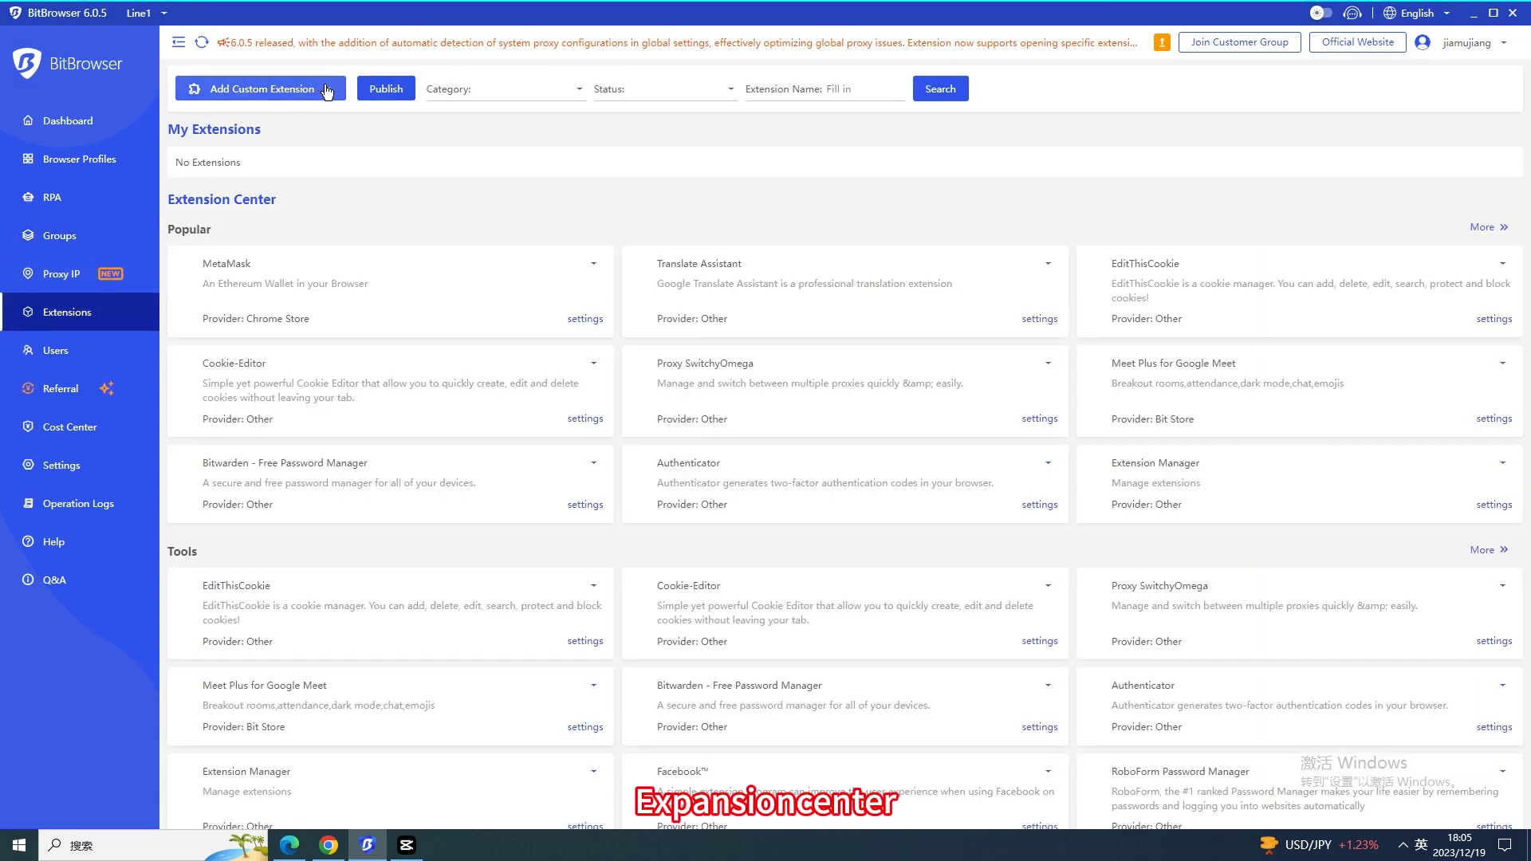
pyautogui.click(316, 88)
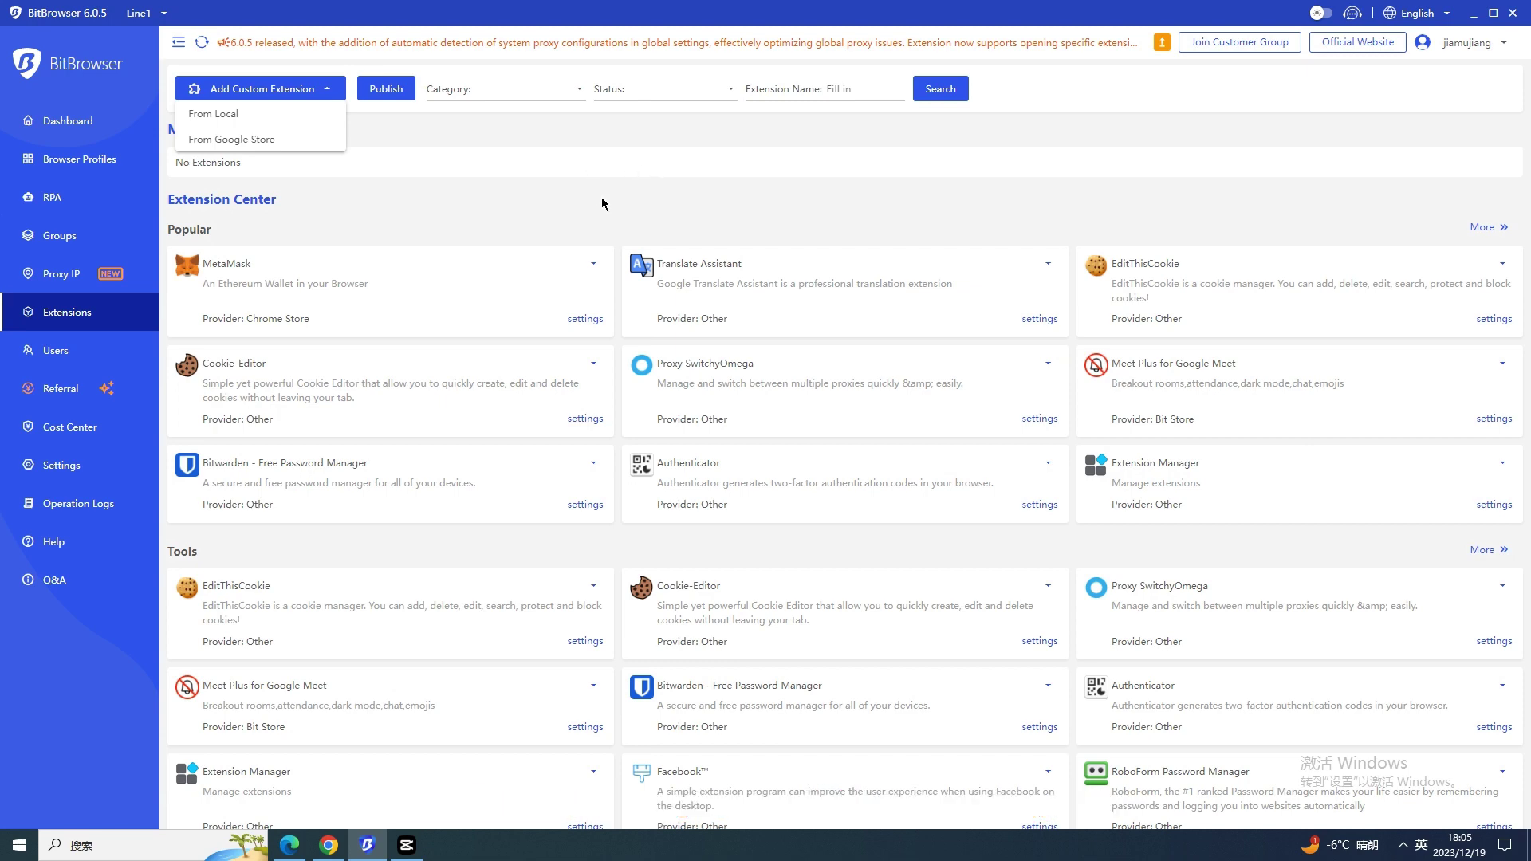
pyautogui.scroll(-2, 585, 167)
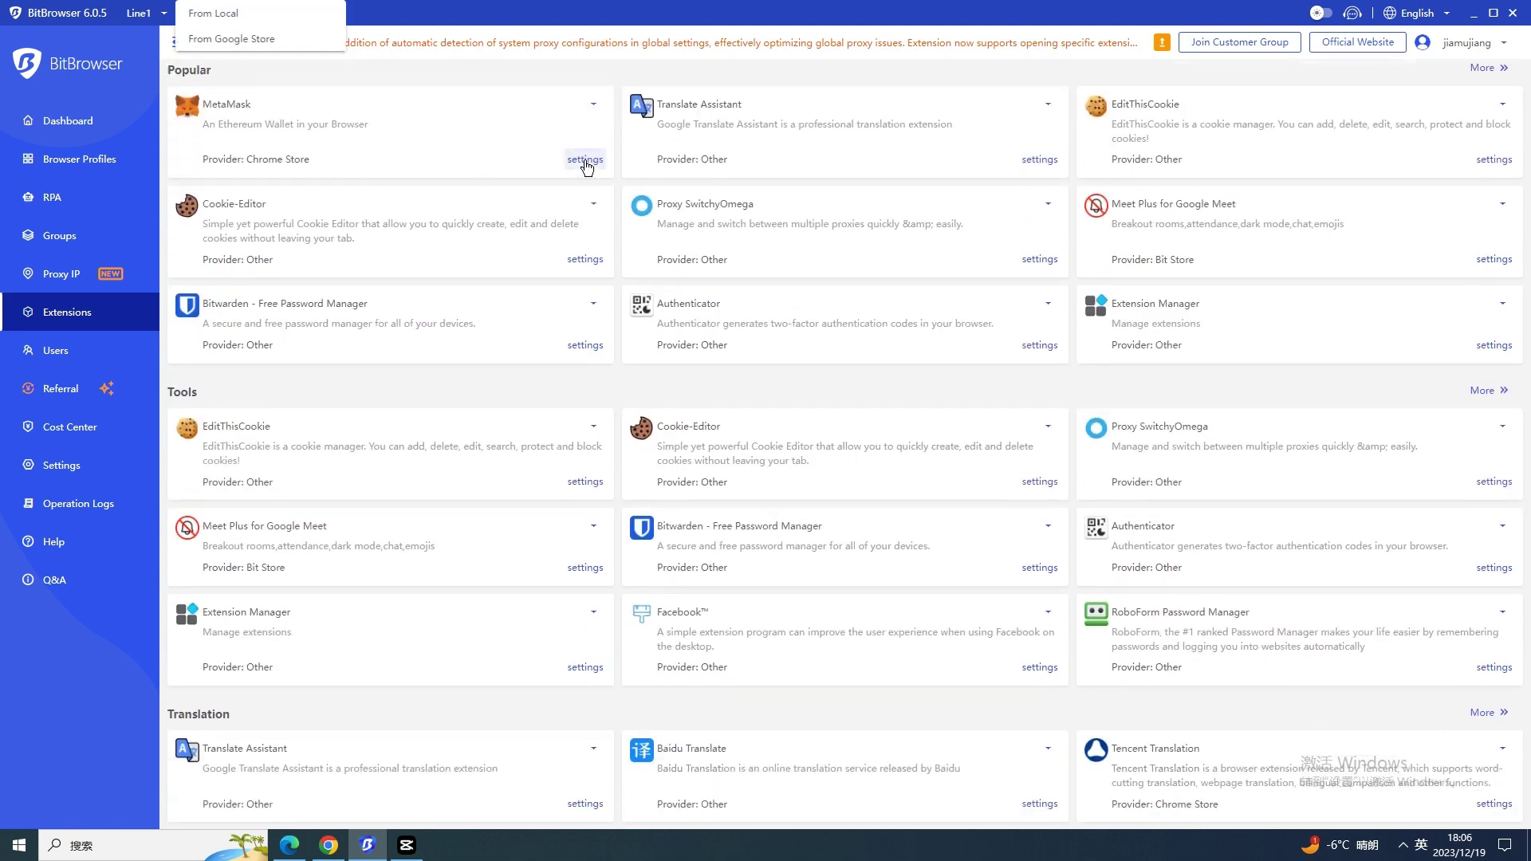
pyautogui.scroll(2, 586, 167)
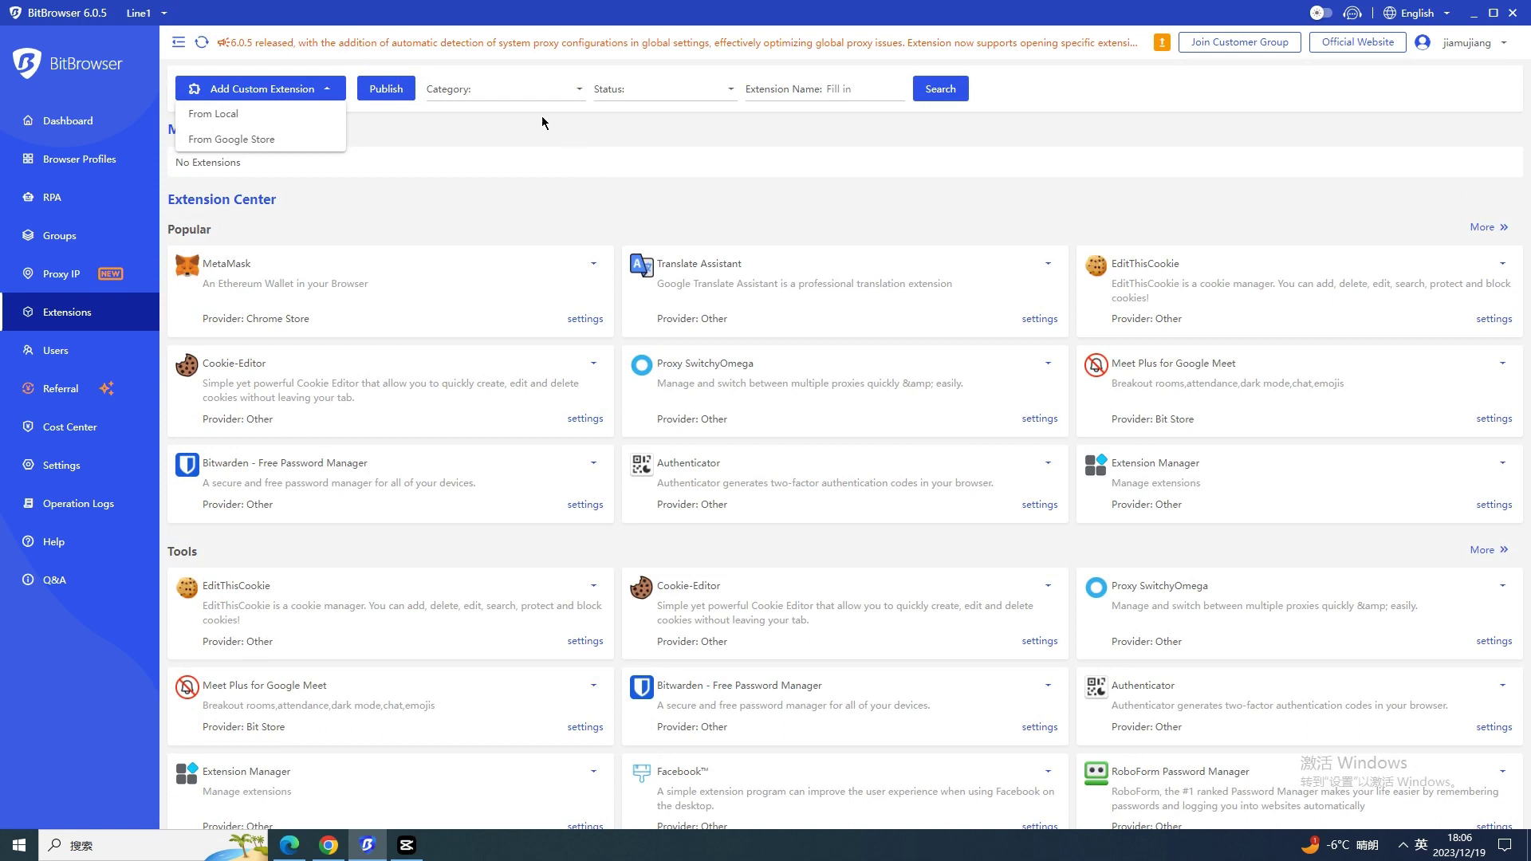
# On the Users page, open and close the Add Role and Add User forms unsaved
pyautogui.click(56, 351)
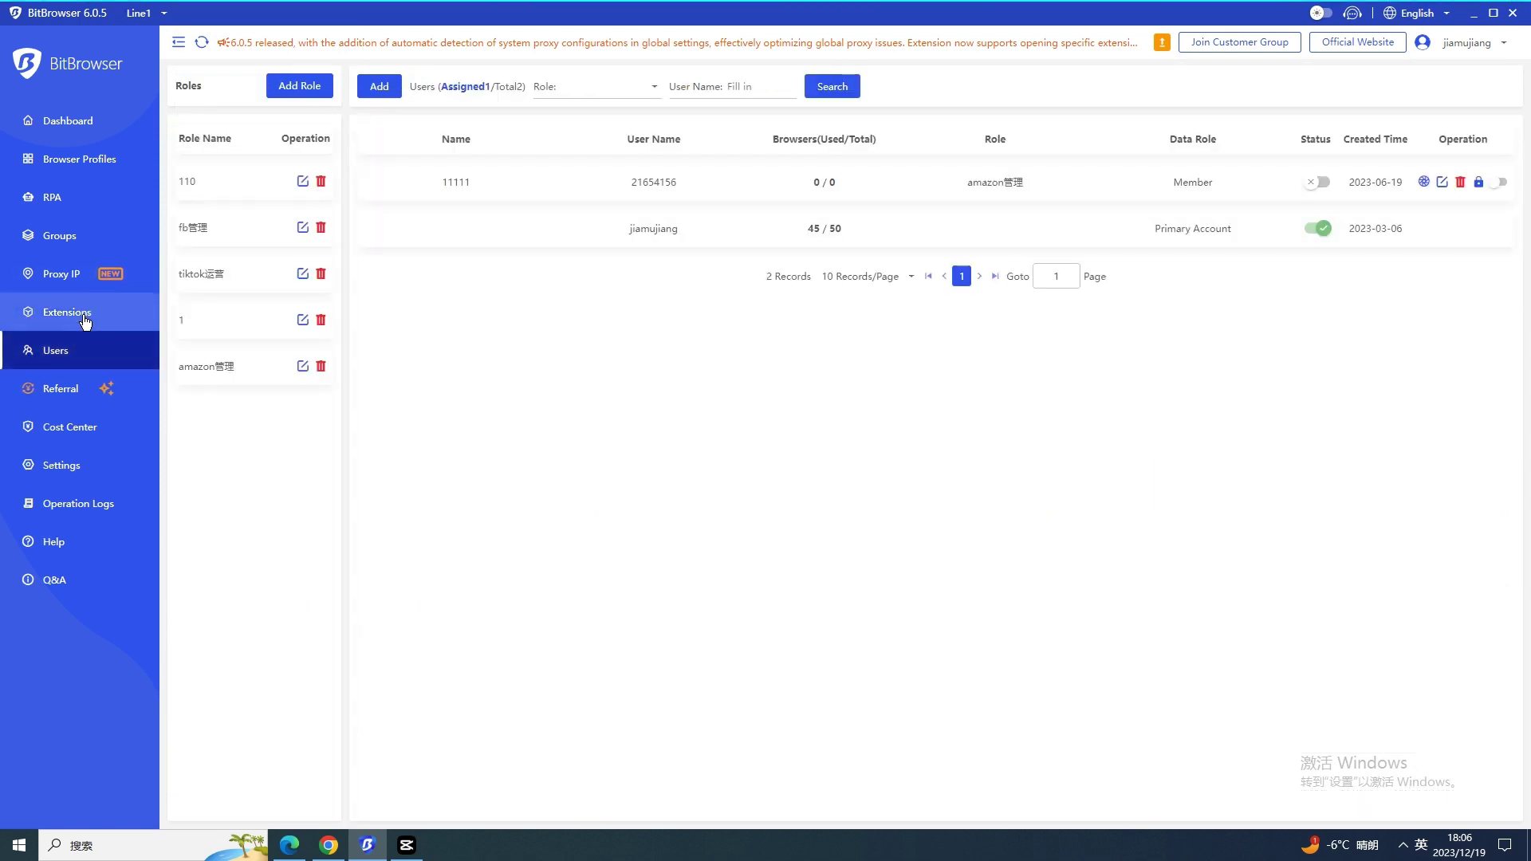
pyautogui.click(286, 90)
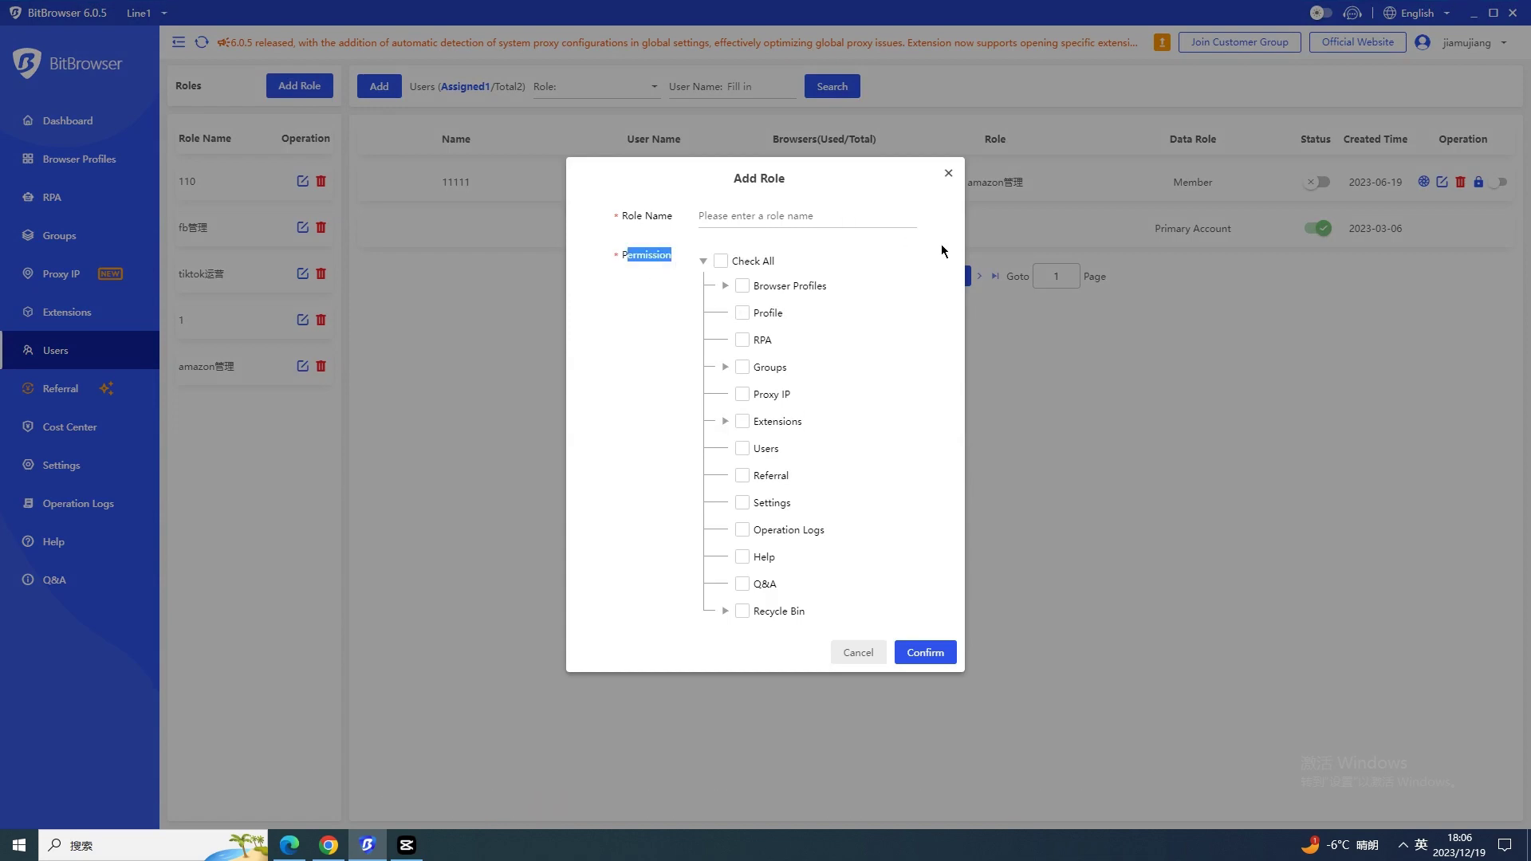
pyautogui.click(948, 174)
pyautogui.click(379, 86)
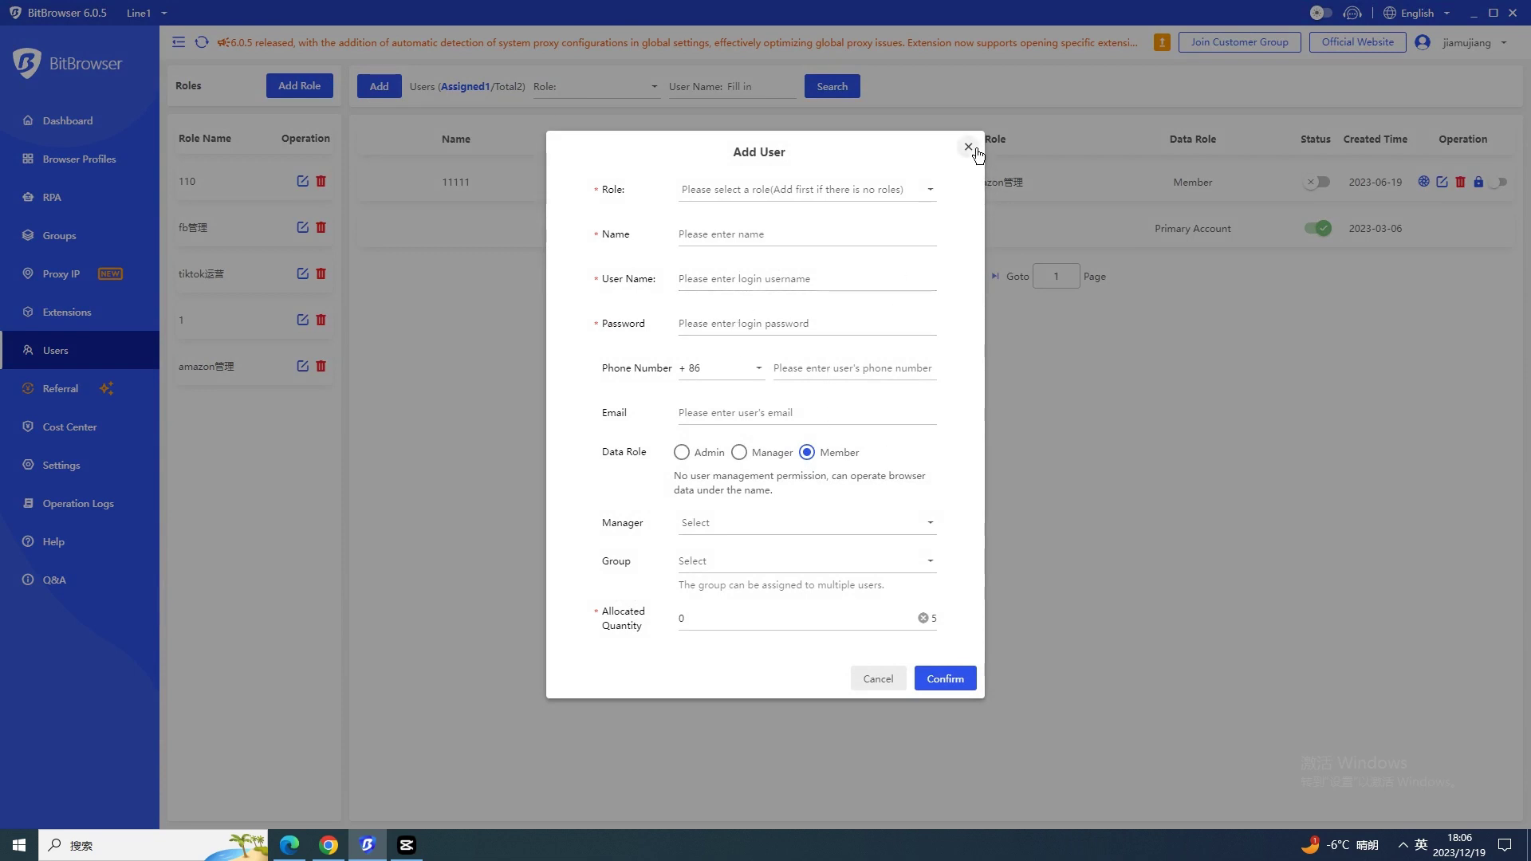
pyautogui.click(968, 146)
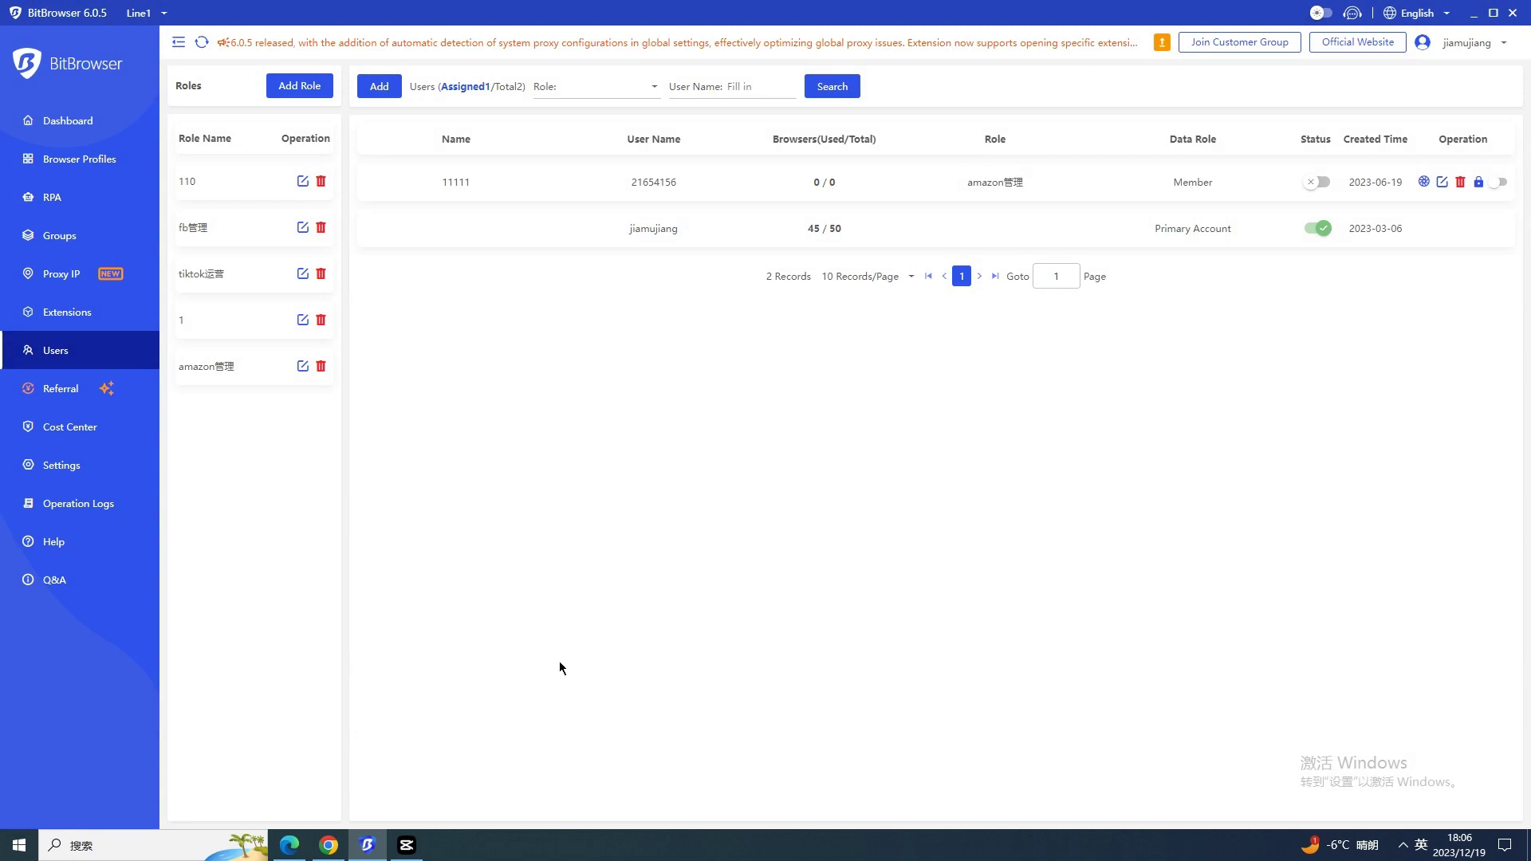
# Switch to the BitBrowser YouTube tab, close its About panel, and scroll the video rows
pyautogui.click(322, 855)
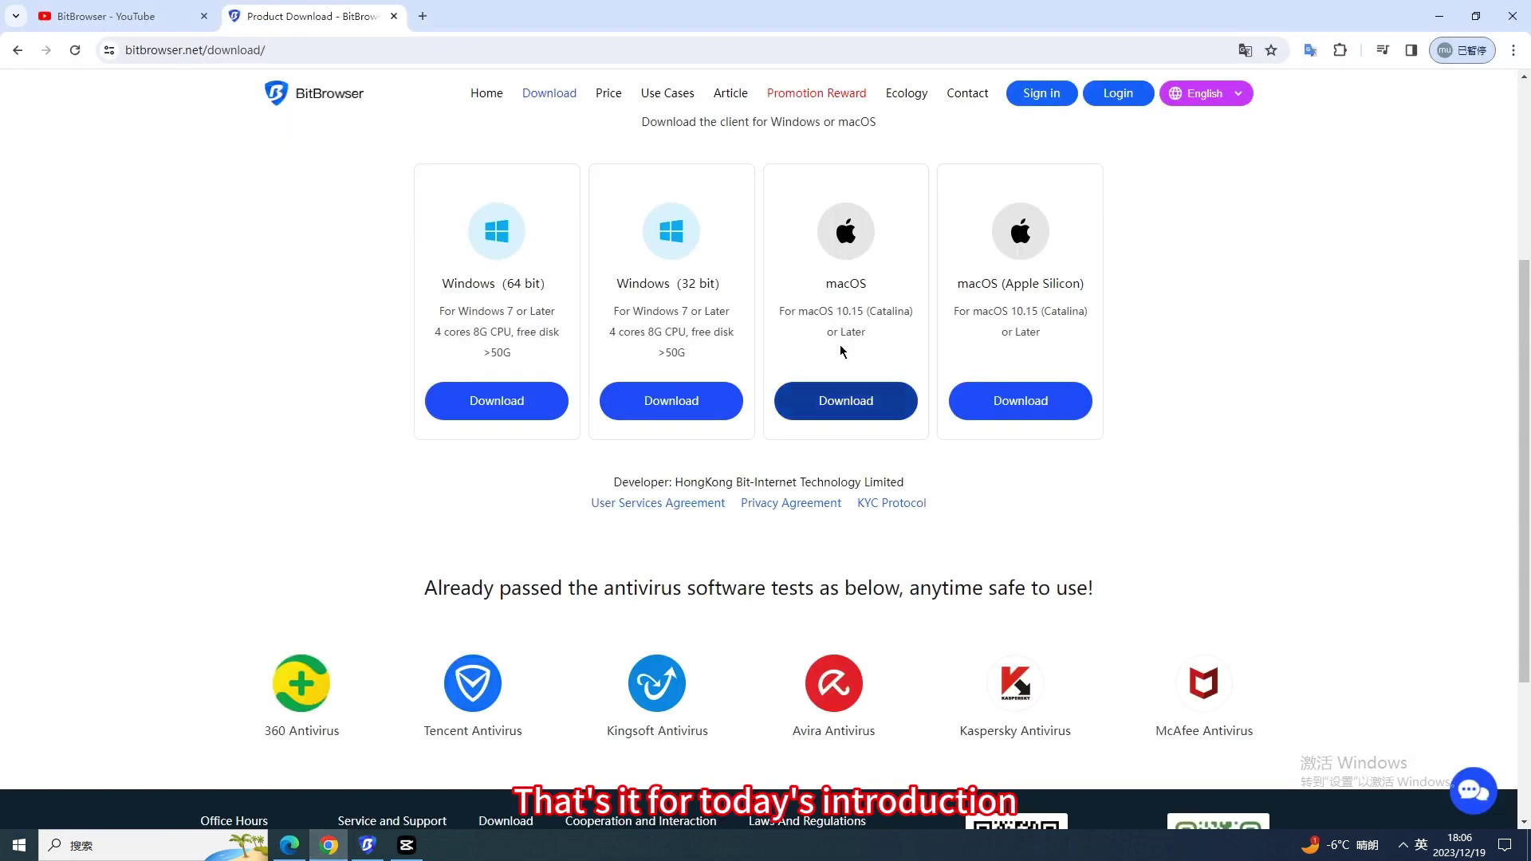
pyautogui.click(131, 20)
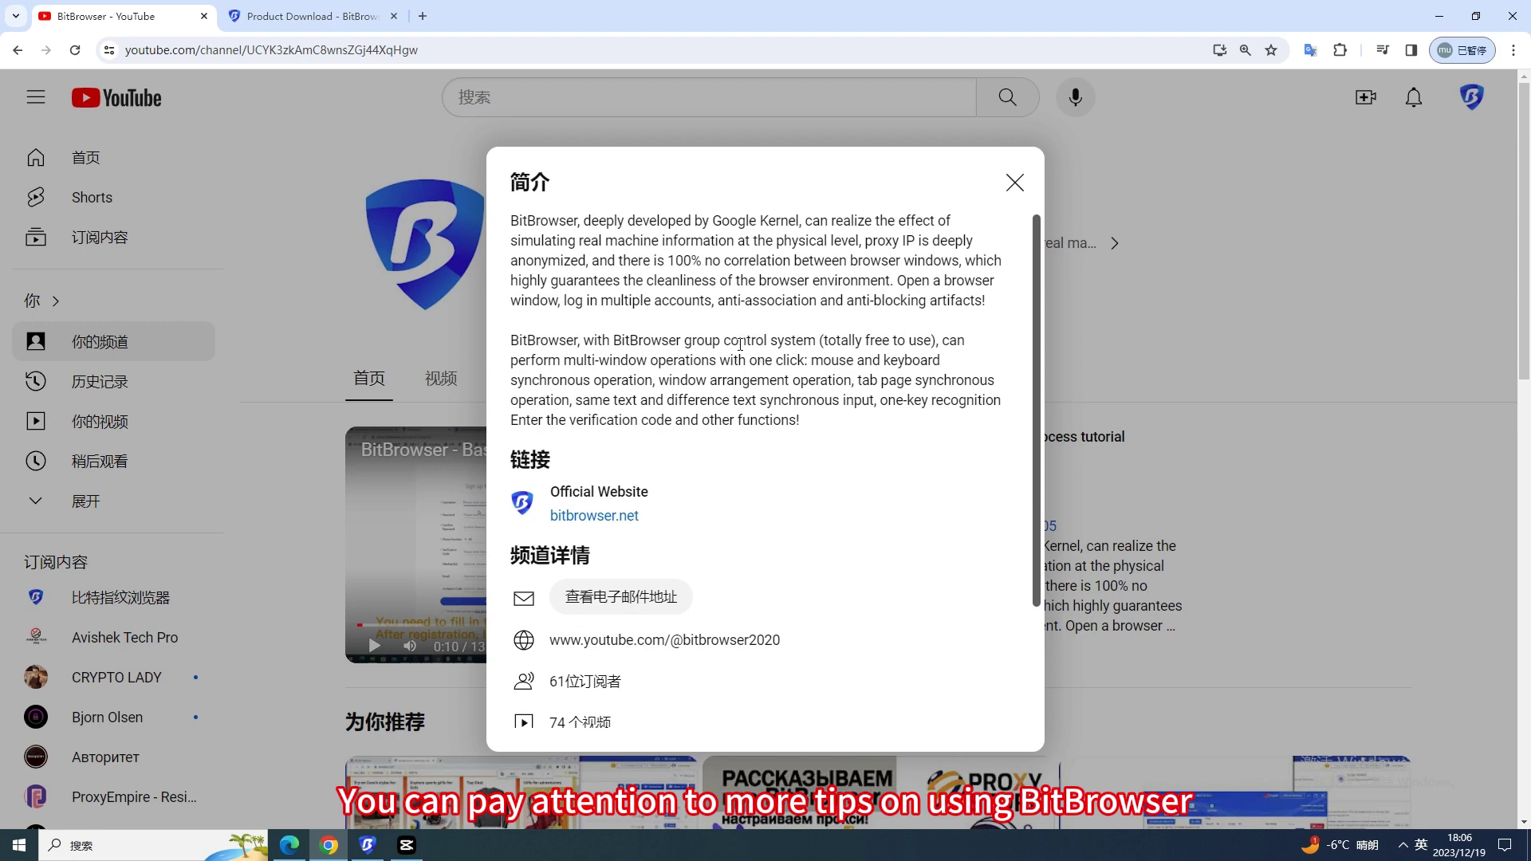
pyautogui.moveTo(644, 380); pyautogui.dragTo(818, 381)
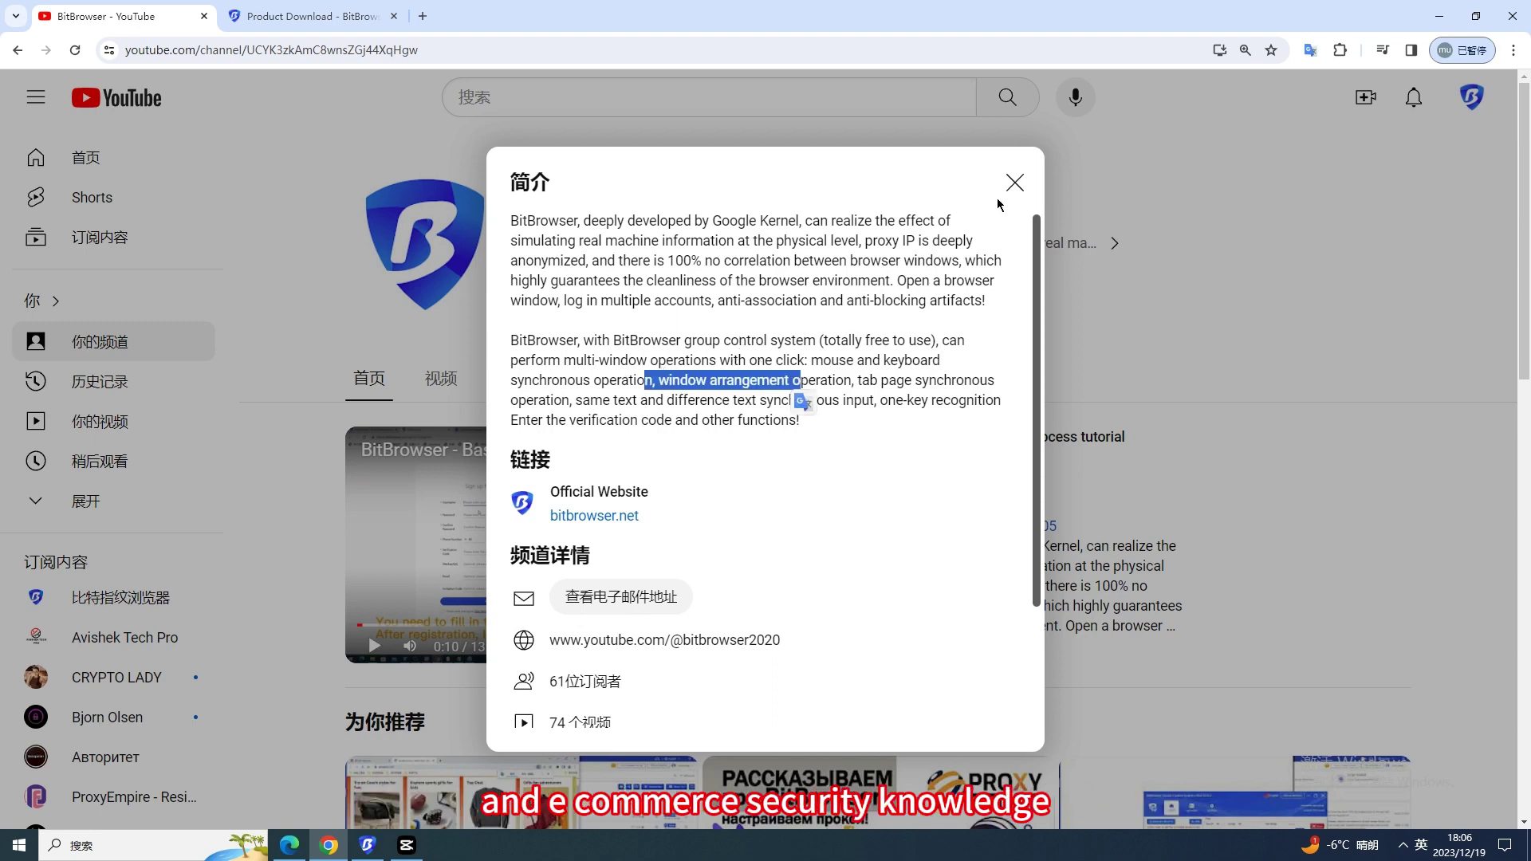
pyautogui.click(1015, 183)
pyautogui.scroll(-4, 676, 477)
pyautogui.scroll(-2, 676, 477)
pyautogui.scroll(-3, 638, 431)
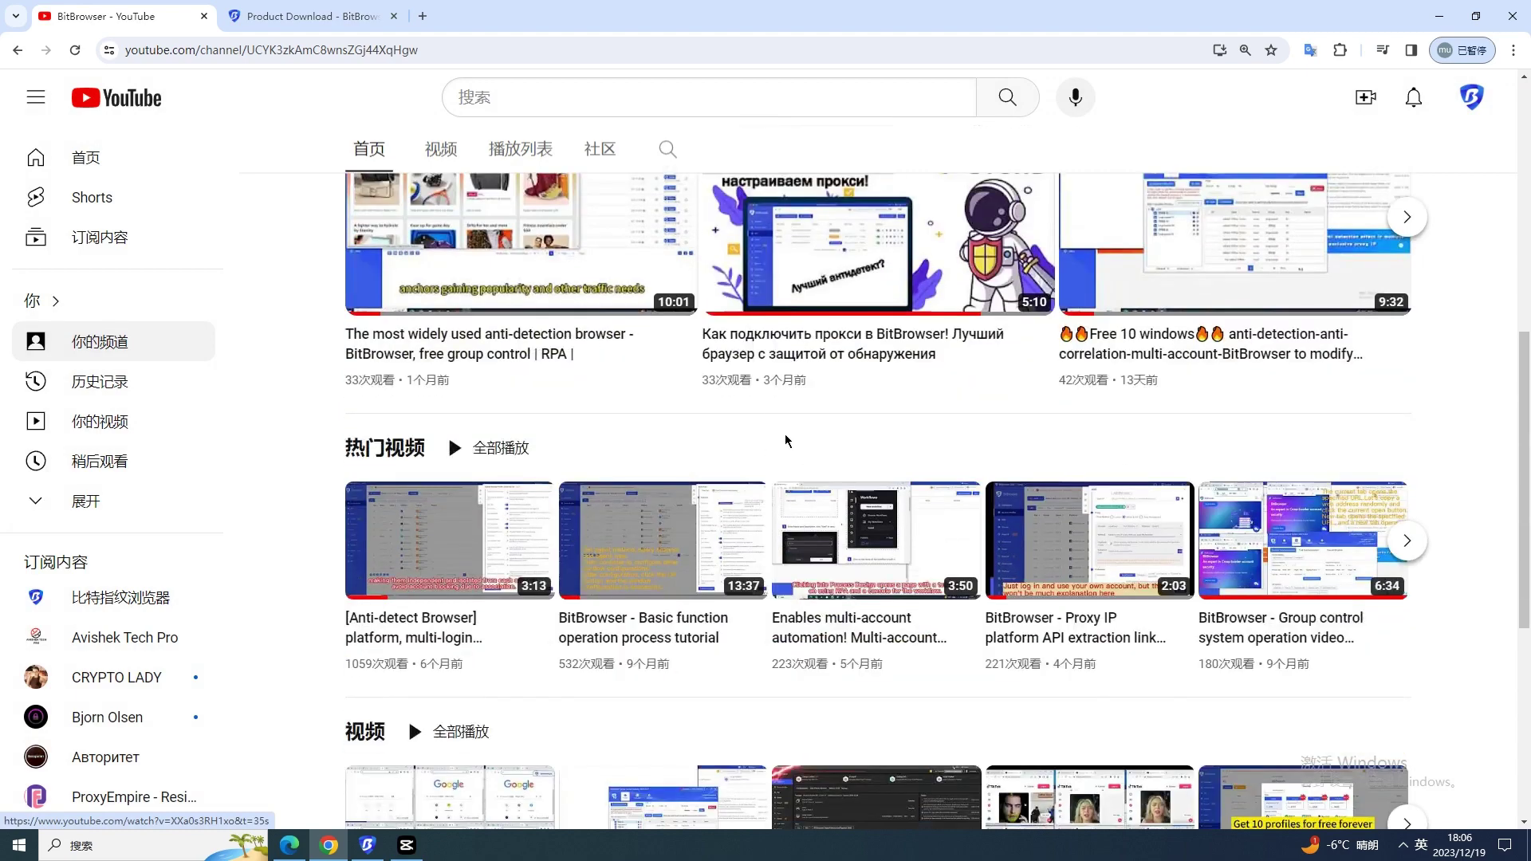
pyautogui.scroll(-1, 606, 399)
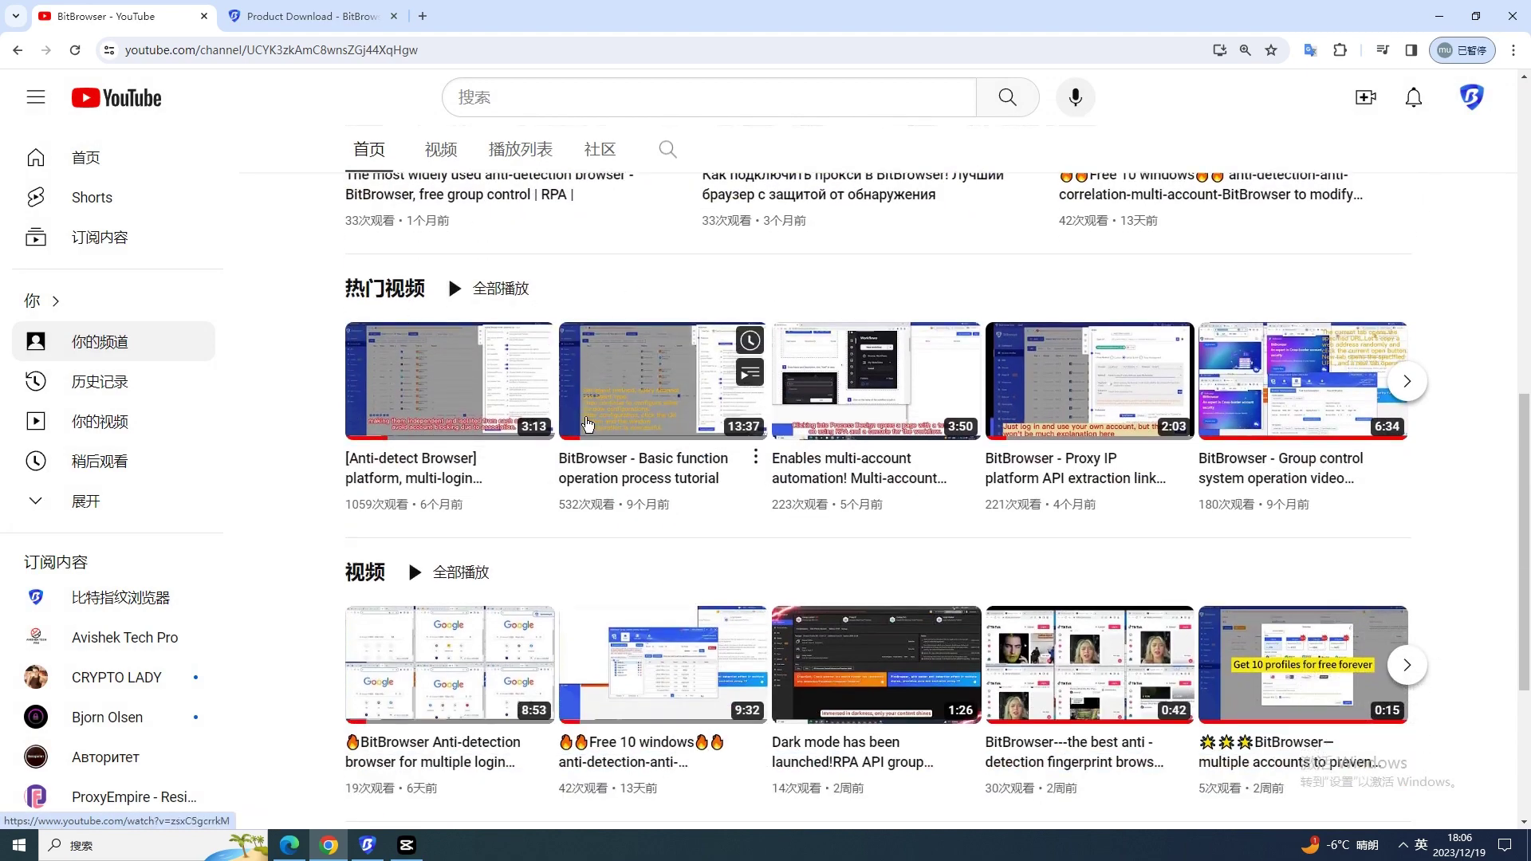
pyautogui.scroll(4, 638, 434)
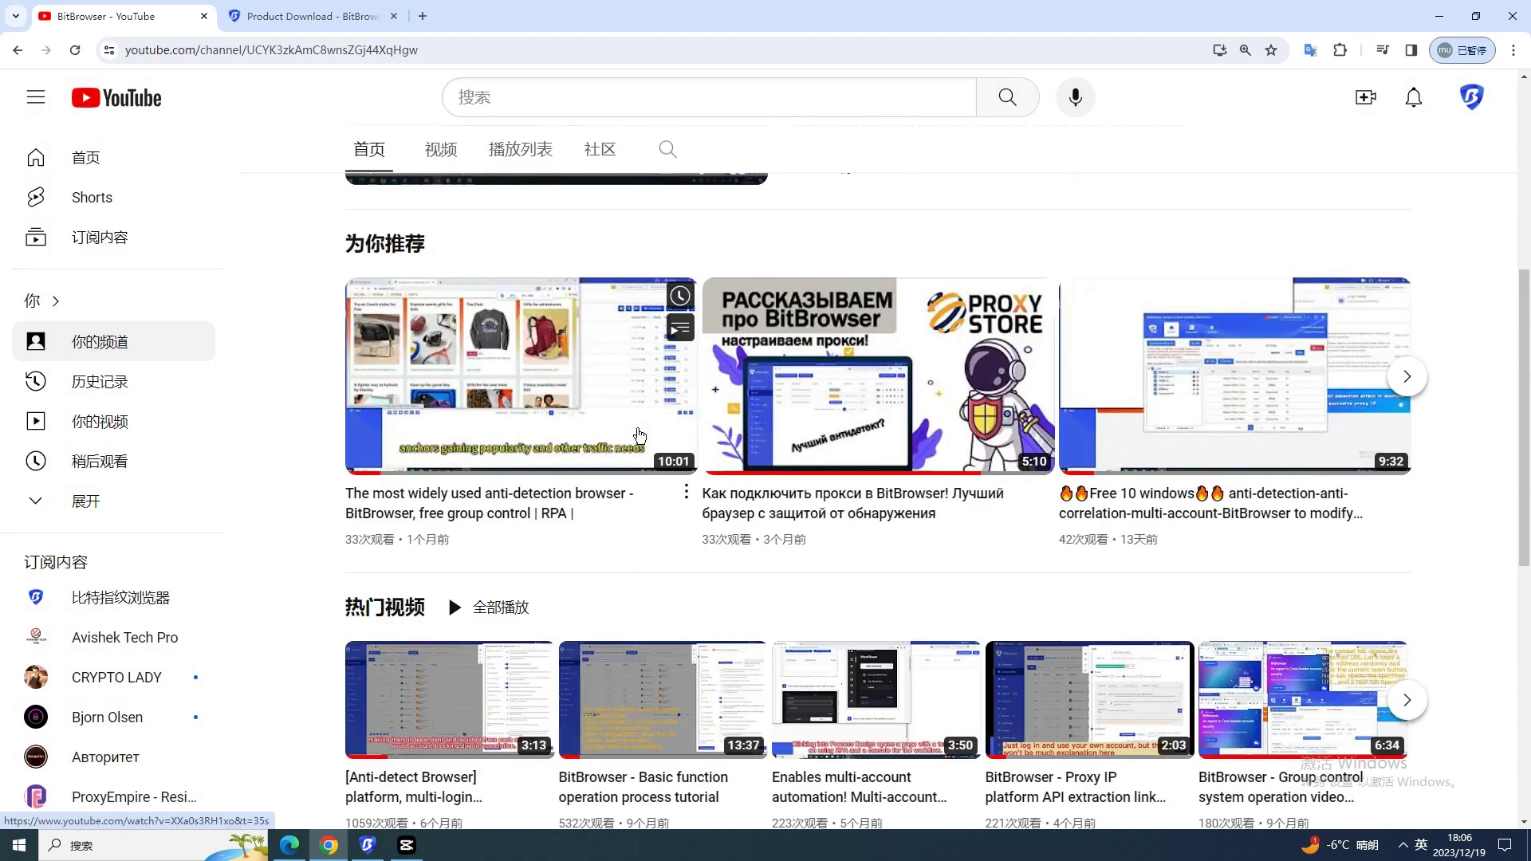